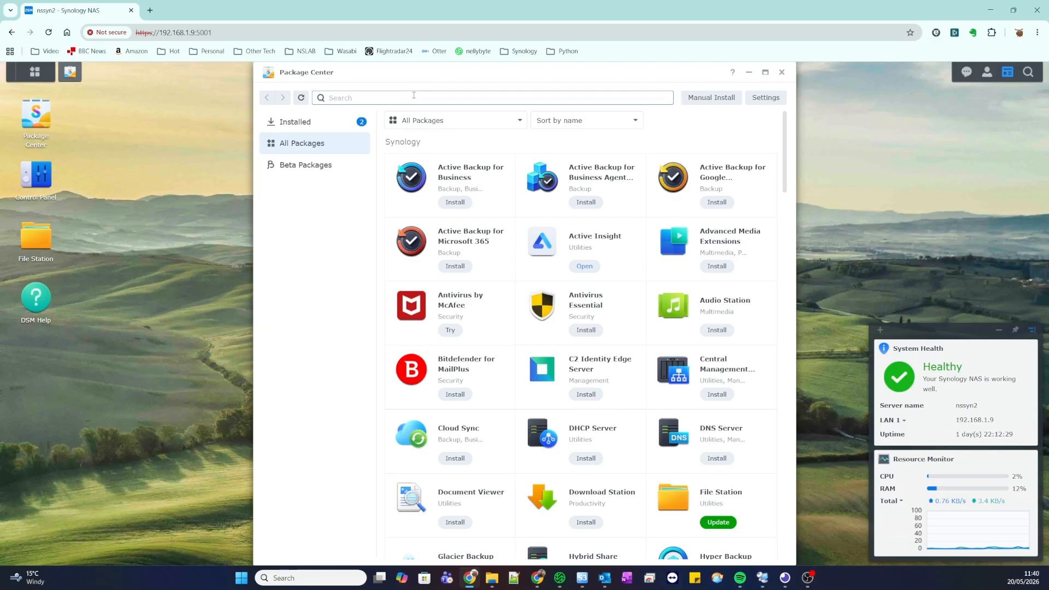
Search the packages for "hyper" and install Hyper Backup
{"action": "type", "text": "hyper"}
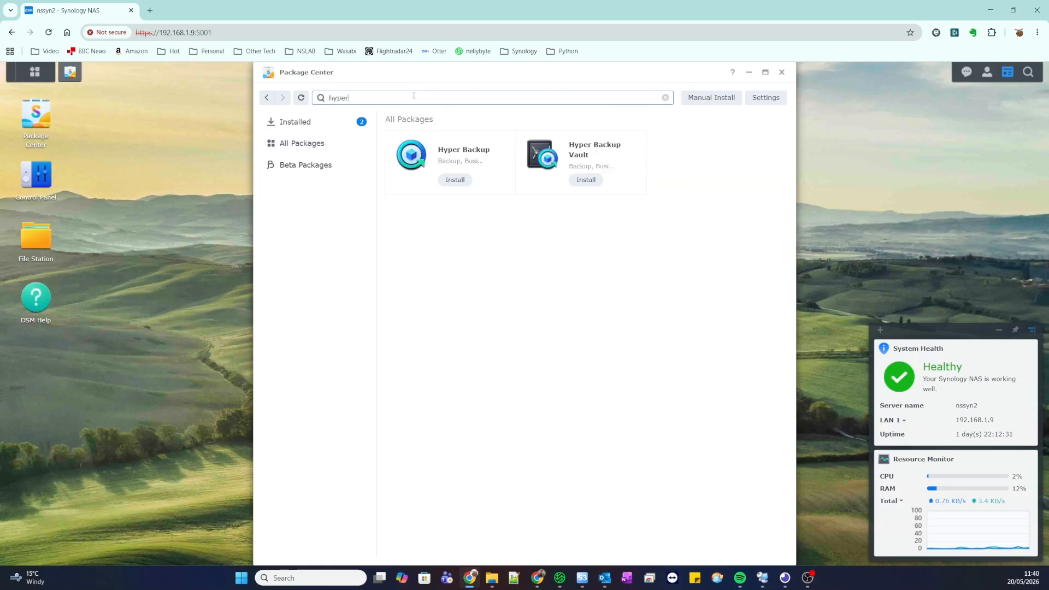
{"action": "left_click", "coordinate": [460, 164]}
{"action": "left_click", "coordinate": [511, 182]}
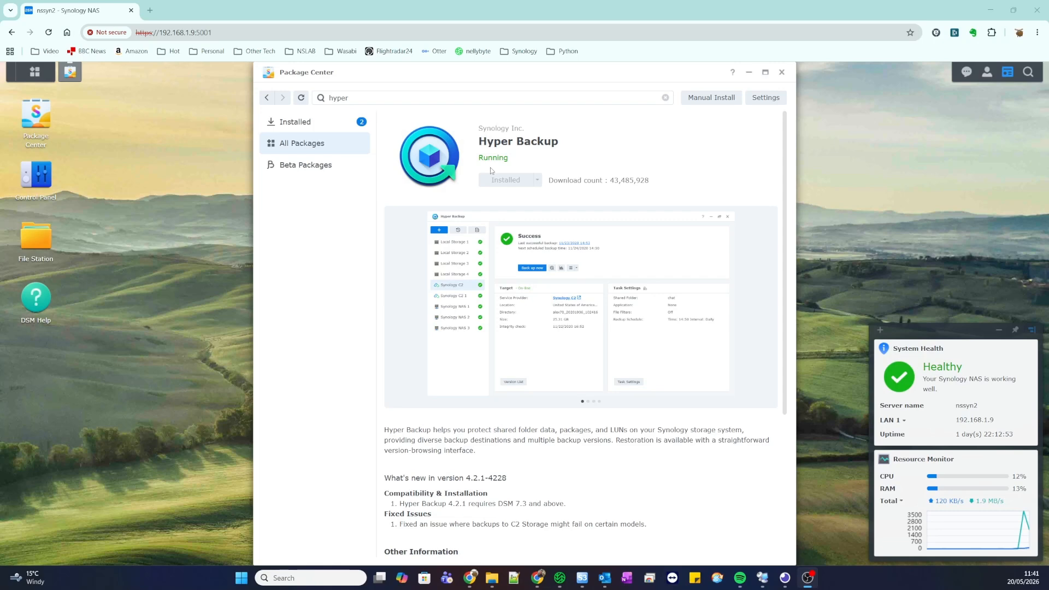
Clear the package search, install Cloud Sync from the full package list, and show the installed packages
{"action": "left_click", "coordinate": [665, 98]}
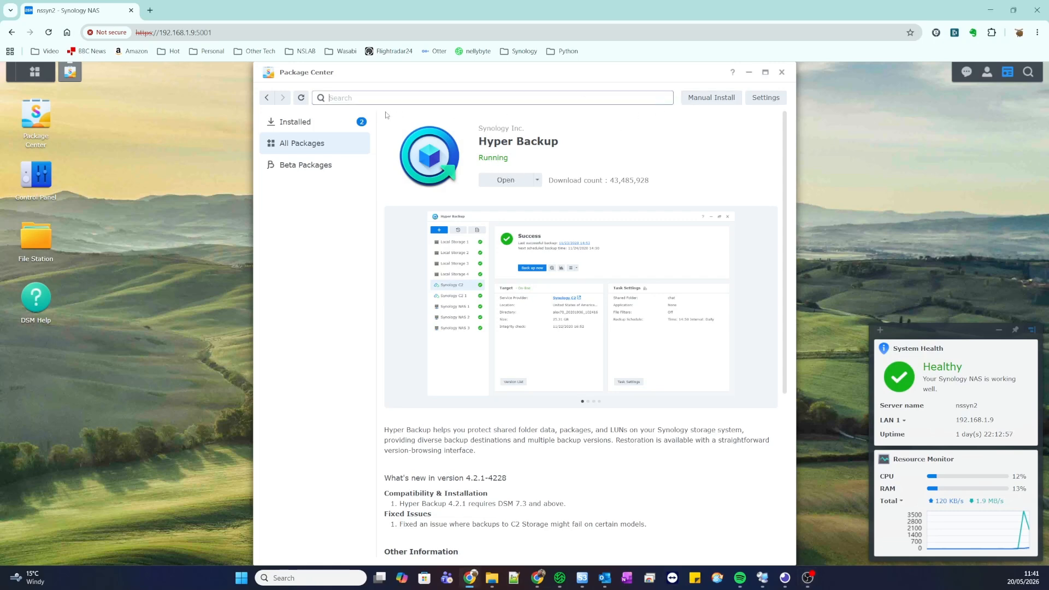
{"action": "left_click", "coordinate": [267, 98]}
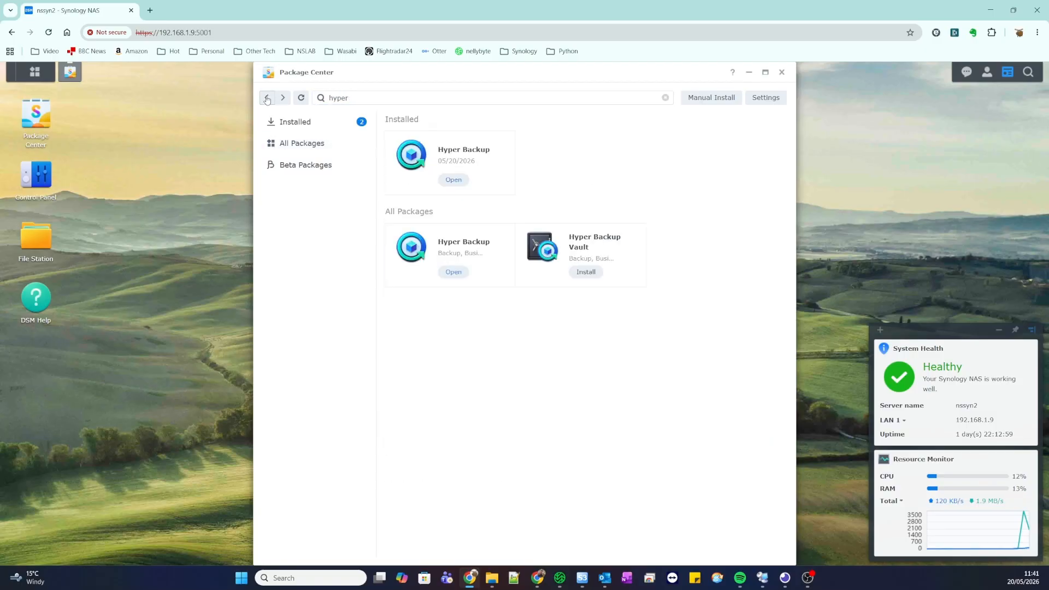
{"action": "left_click", "coordinate": [666, 98]}
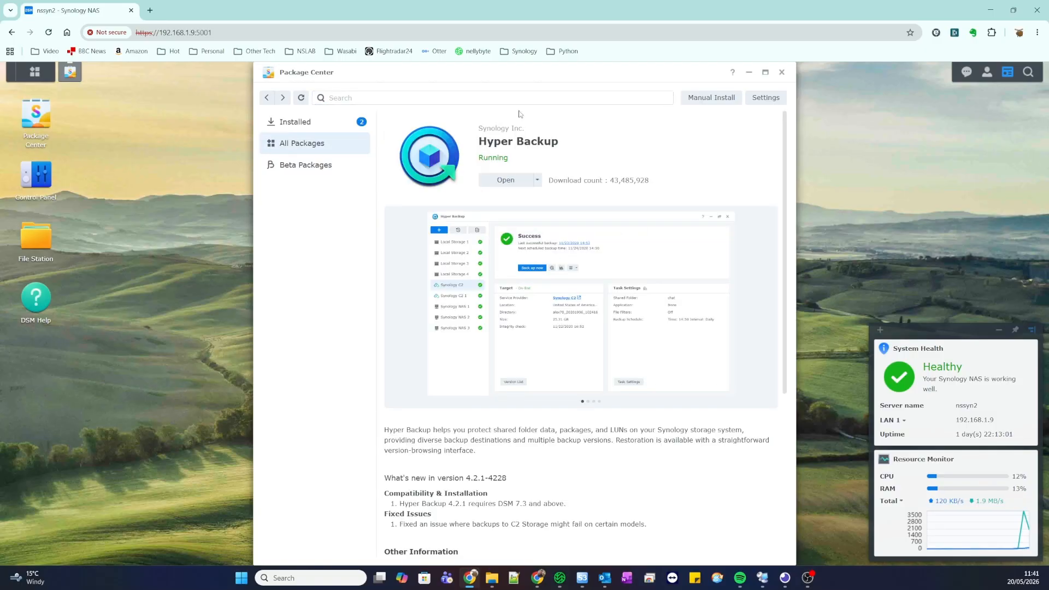
{"action": "left_click", "coordinate": [267, 98]}
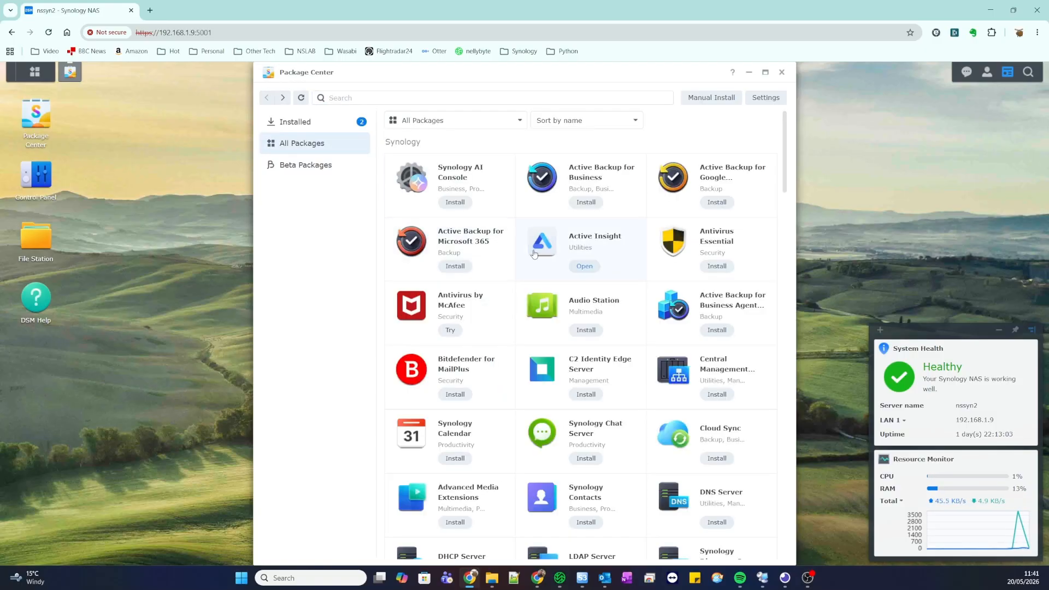
{"action": "scroll", "coordinate": [574, 358], "scroll_direction": "down", "scroll_amount": 2}
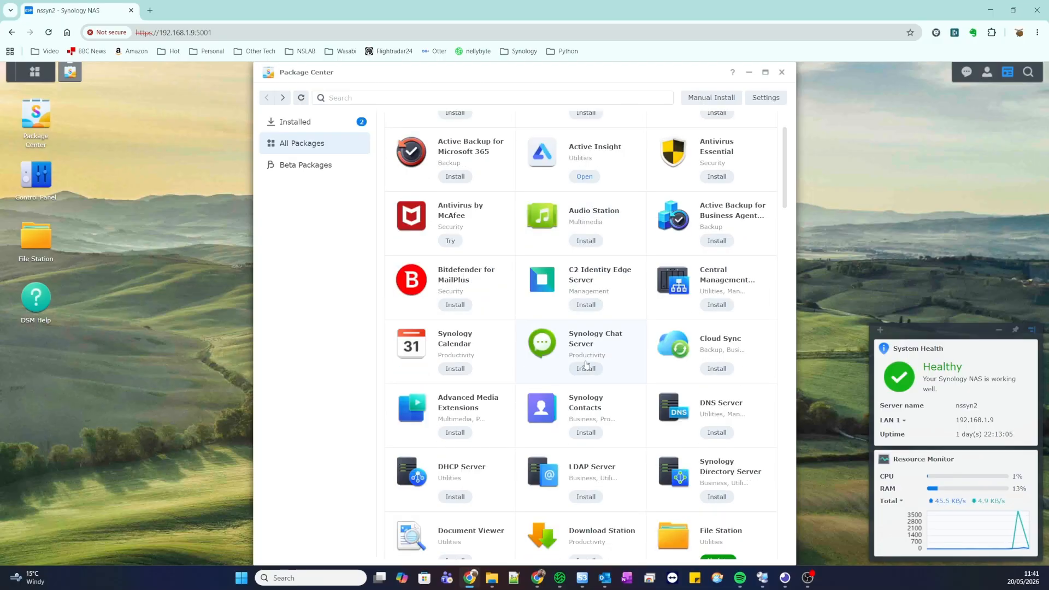
{"action": "left_click", "coordinate": [717, 369]}
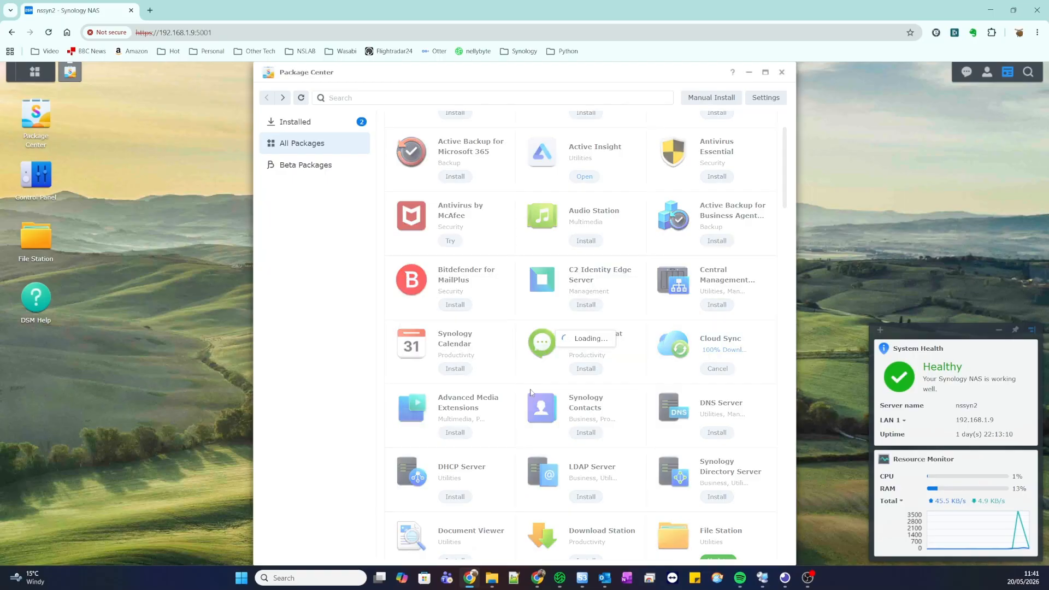
{"action": "key", "text": "Return"}
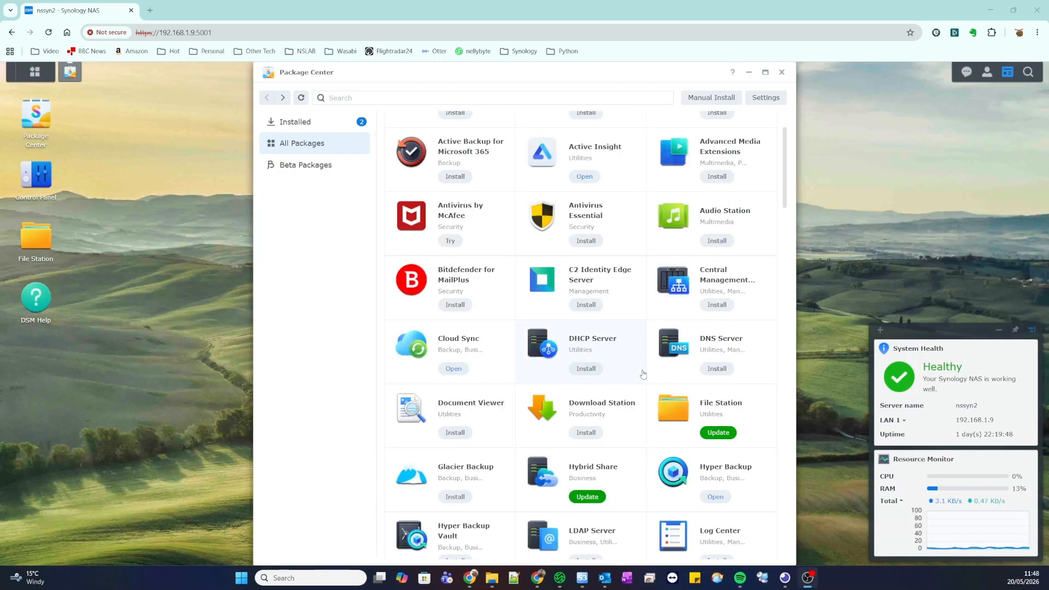
{"action": "left_click", "coordinate": [295, 127]}
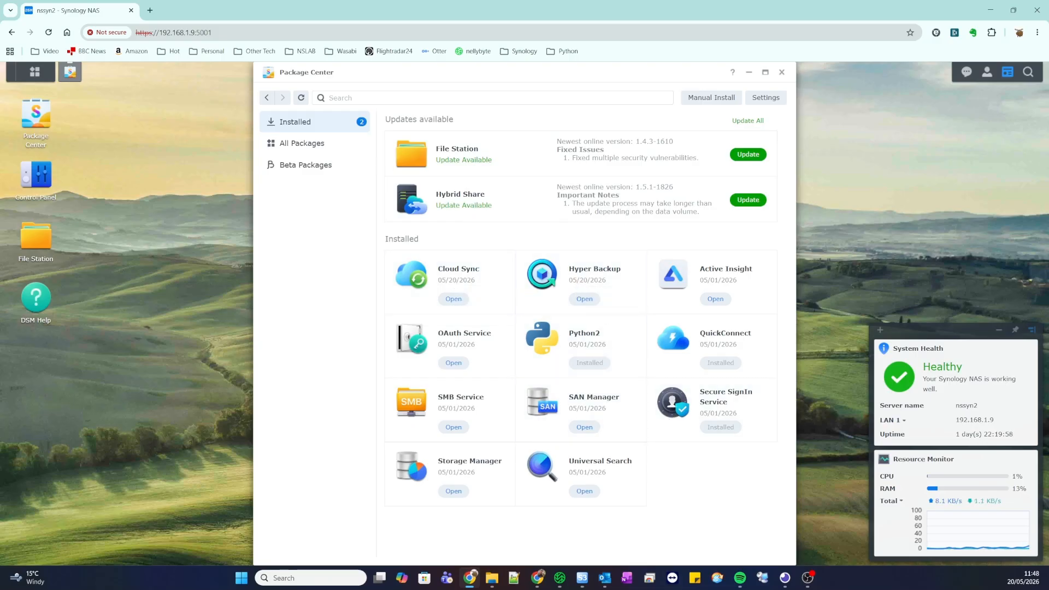
Switch to the Wasabi console showing the bucket list and maximise its window
{"action": "left_click_drag", "start_coordinate": [643, 589], "coordinate": [738, 80]}
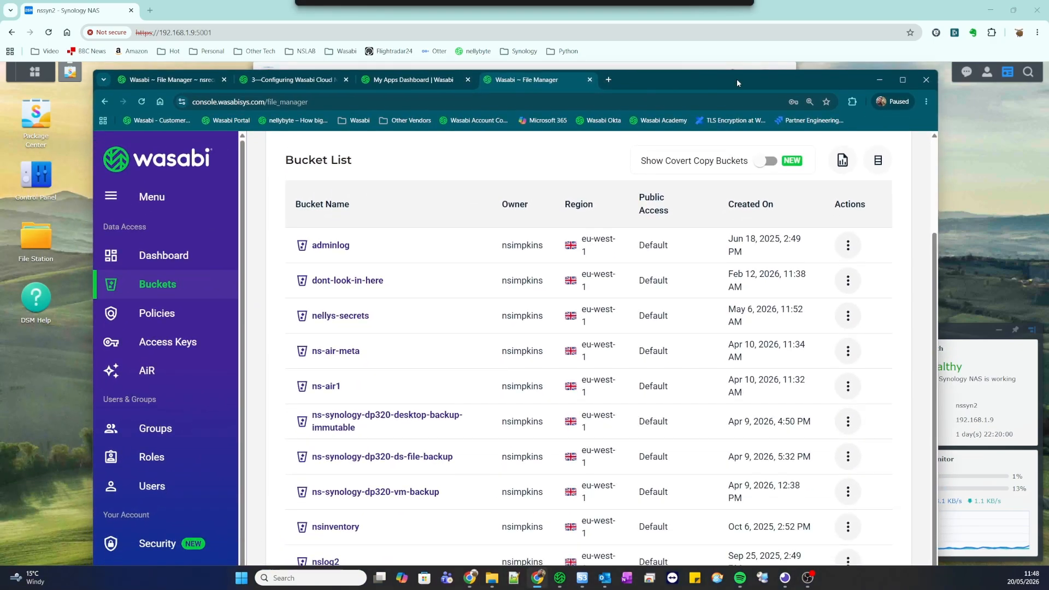
{"action": "double_click", "coordinate": [738, 80]}
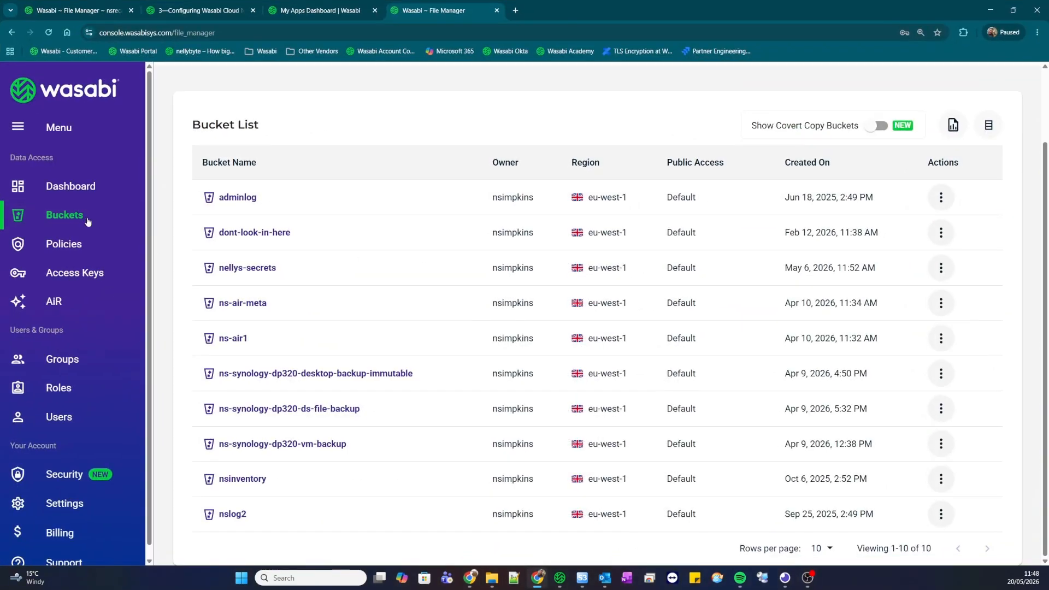
{"action": "scroll", "coordinate": [751, 138], "scroll_direction": "up", "scroll_amount": 2}
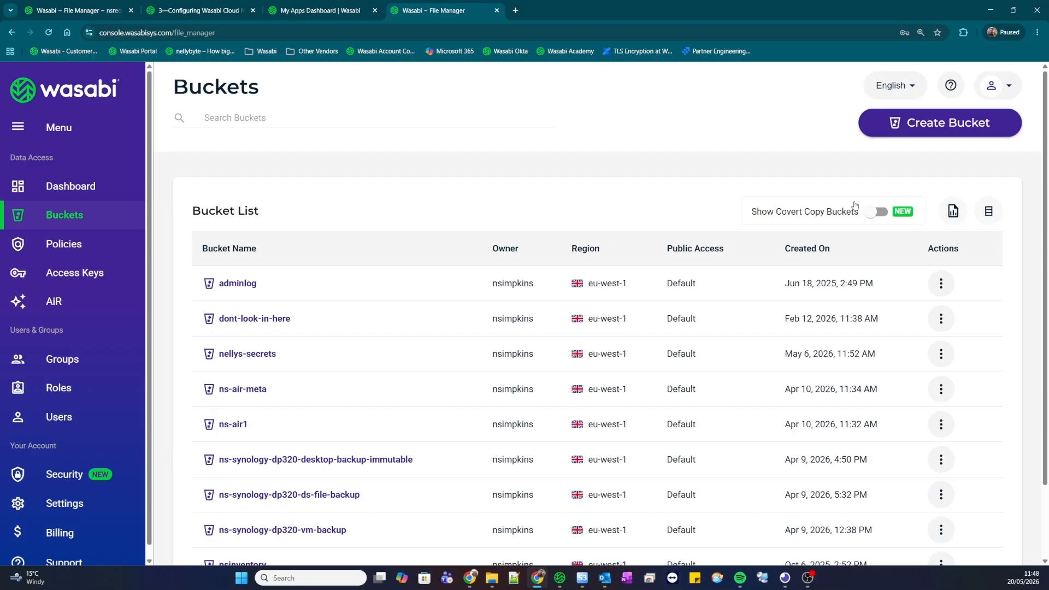
Create a bucket named nshyper in the United Kingdom eu-west-1 region
{"action": "left_click", "coordinate": [921, 123]}
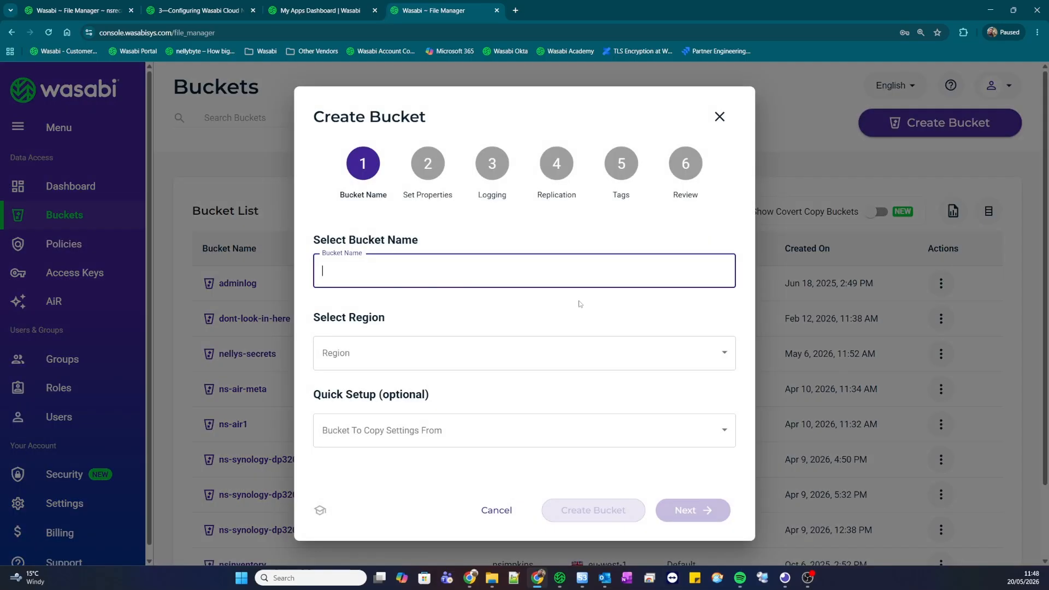
{"action": "left_click", "coordinate": [420, 271]}
{"action": "type", "text": "ns"}
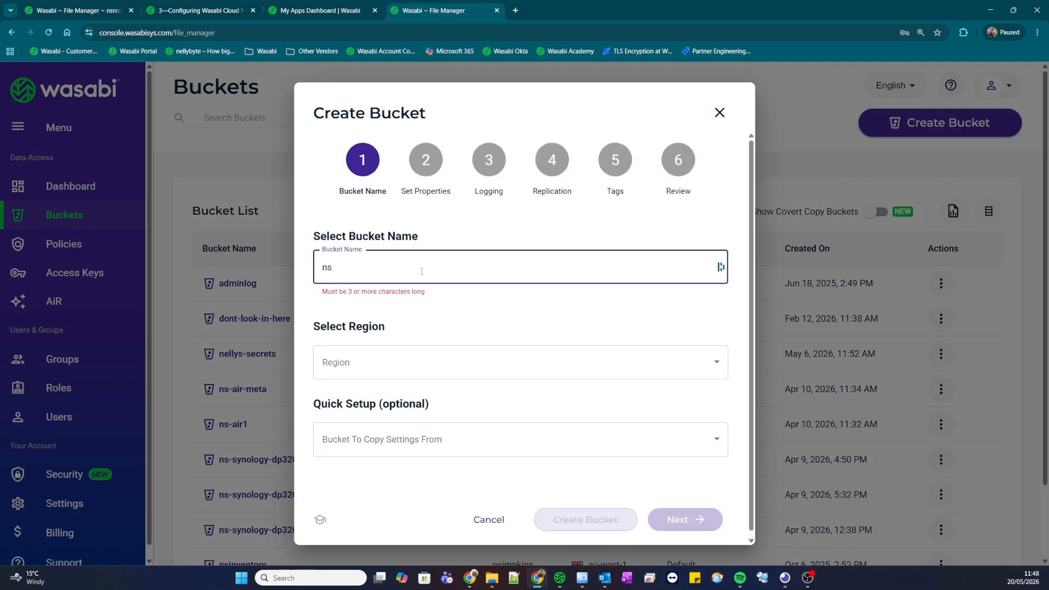
{"action": "type", "text": "hyper"}
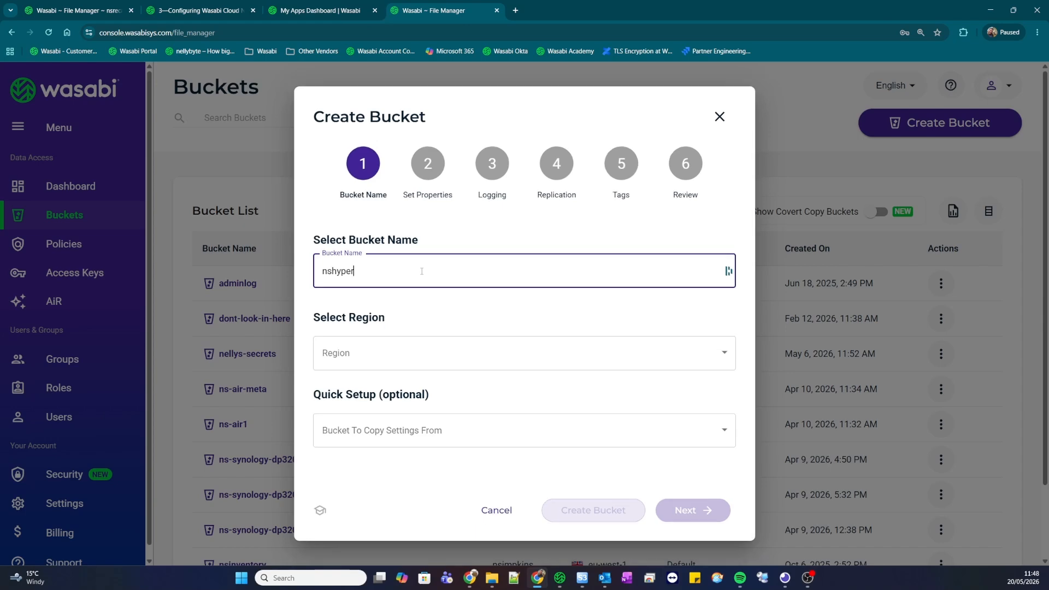
{"action": "left_click", "coordinate": [407, 359]}
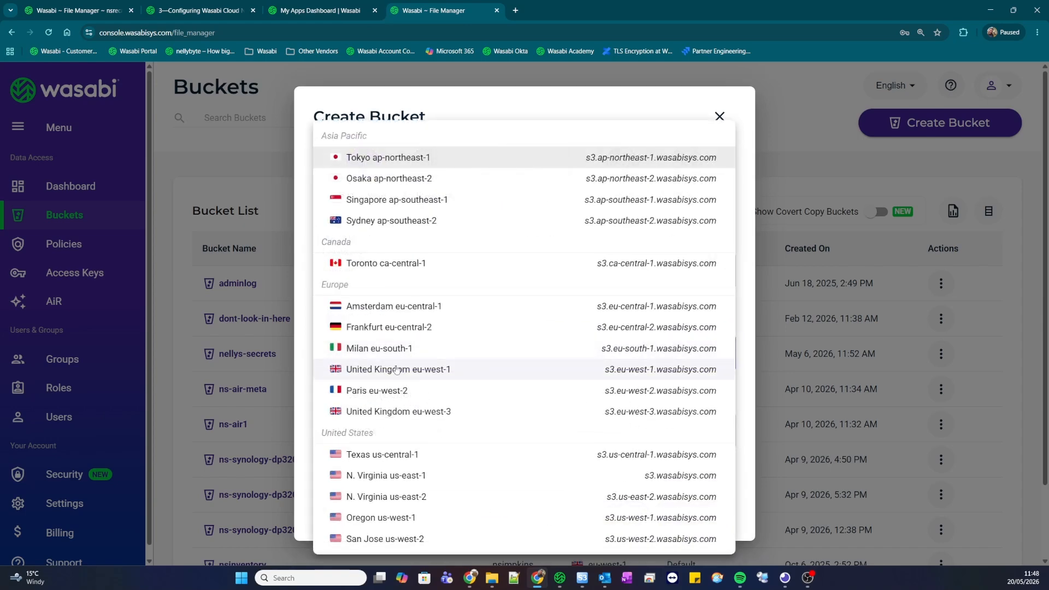
{"action": "left_click", "coordinate": [419, 368]}
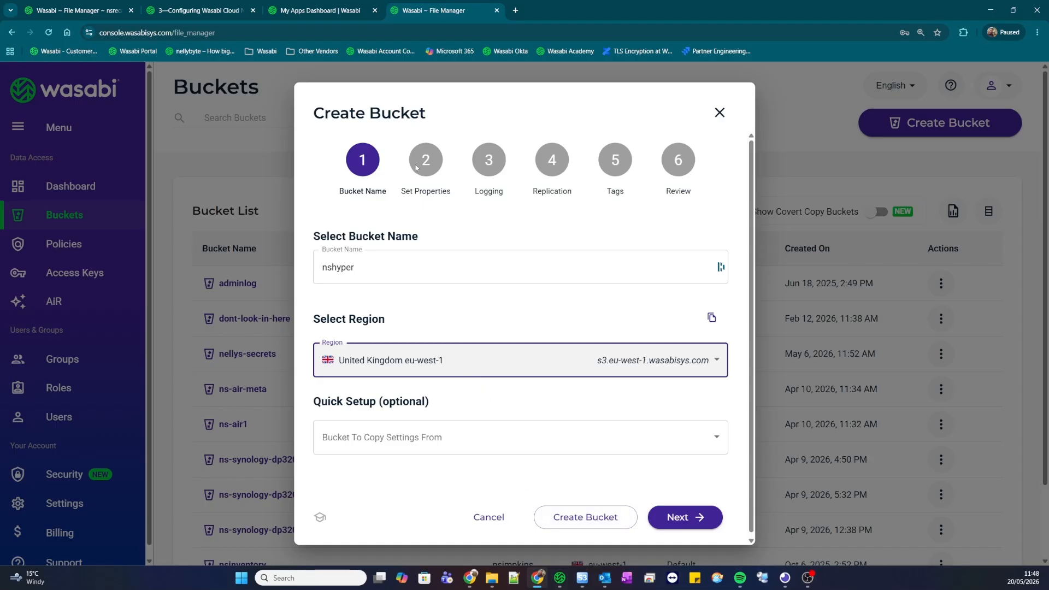
{"action": "left_click", "coordinate": [600, 518]}
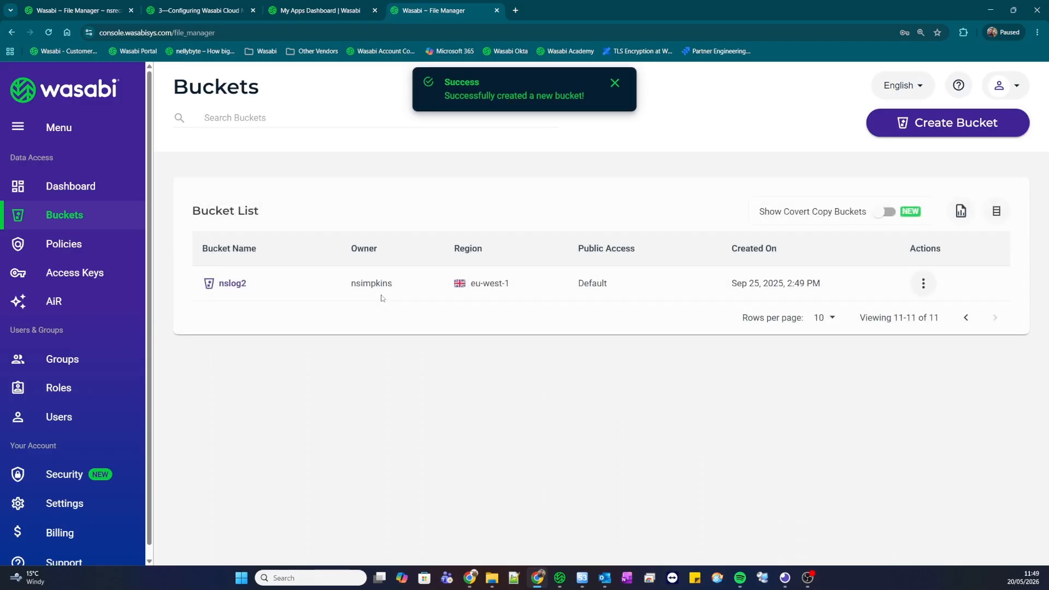
Create a second bucket named nscloudsync in the United Kingdom eu-west-1 region and check the bucket list
{"action": "left_click", "coordinate": [70, 219]}
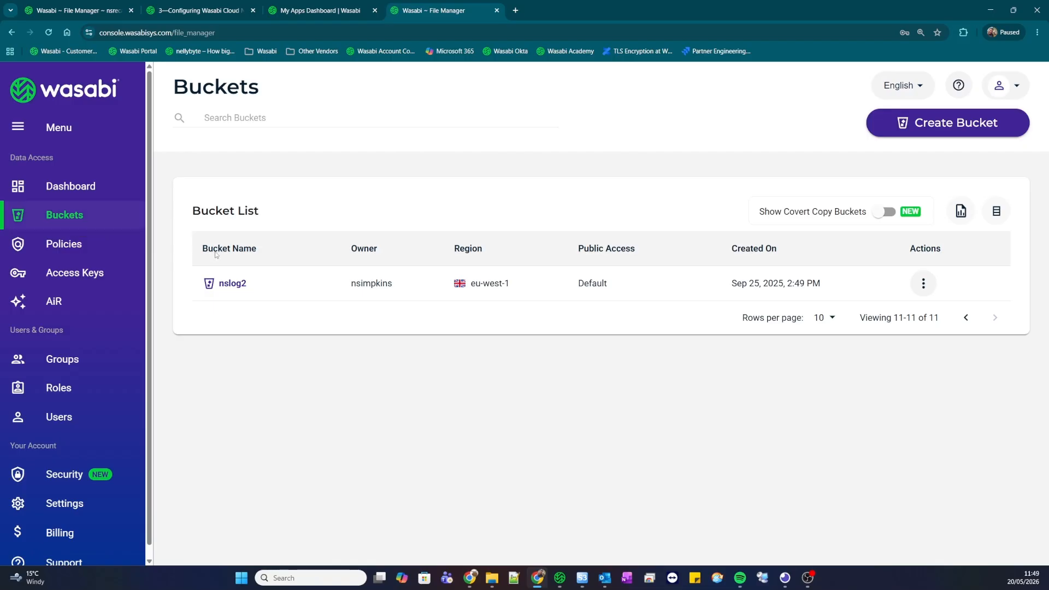
{"action": "left_click", "coordinate": [965, 119]}
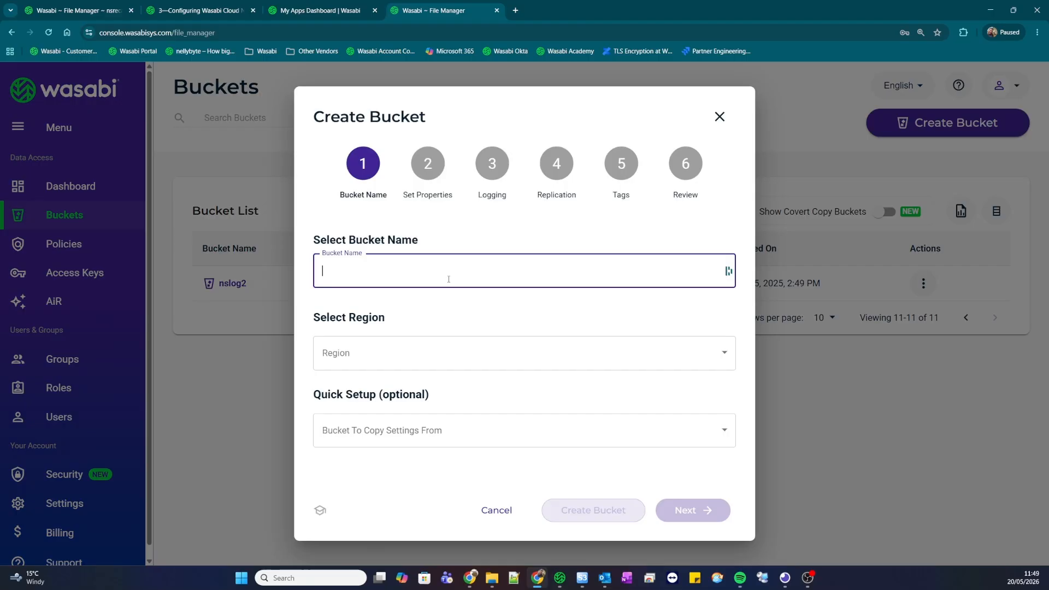
{"action": "type", "text": "ns"}
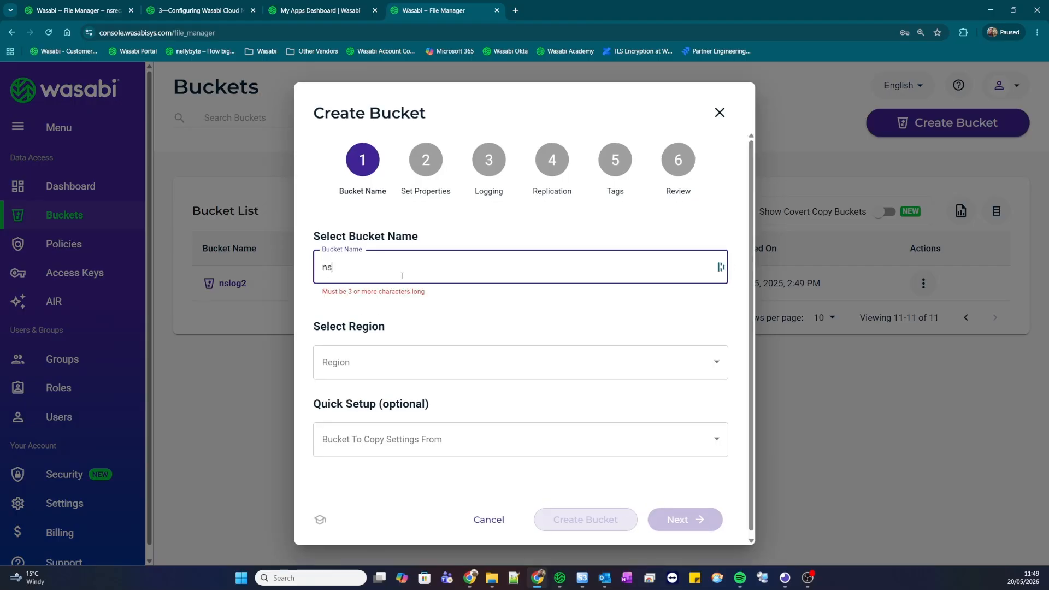
{"action": "type", "text": "cloudsync"}
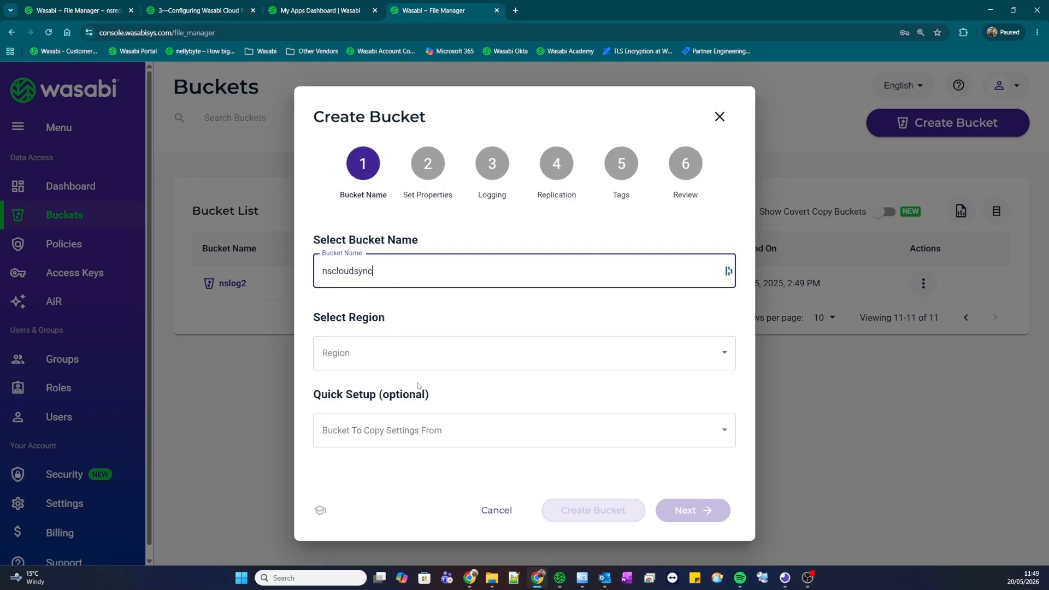
{"action": "left_click", "coordinate": [416, 362]}
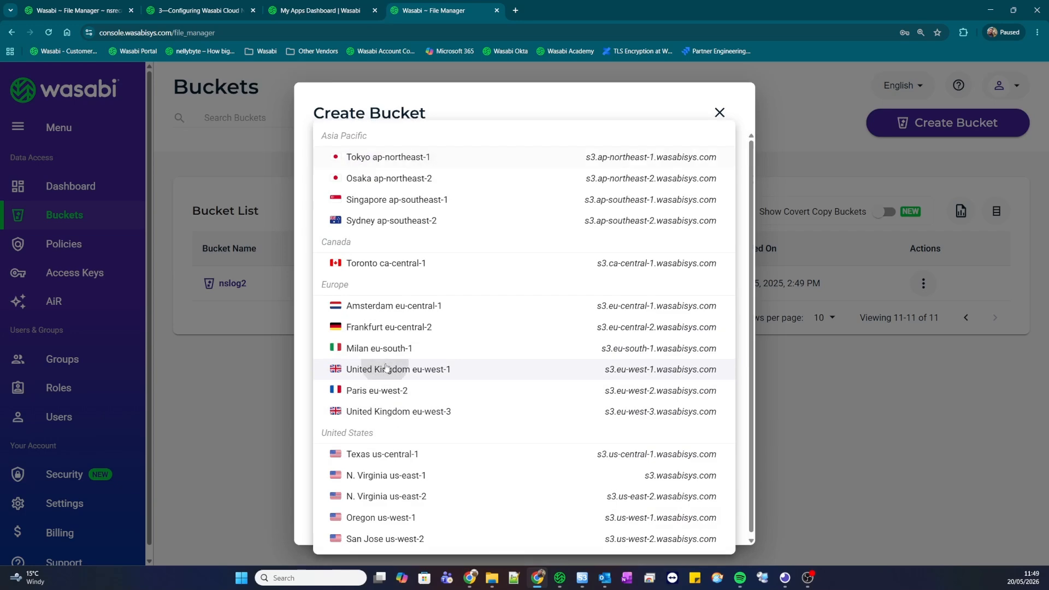
{"action": "left_click", "coordinate": [399, 370]}
{"action": "left_click", "coordinate": [588, 516]}
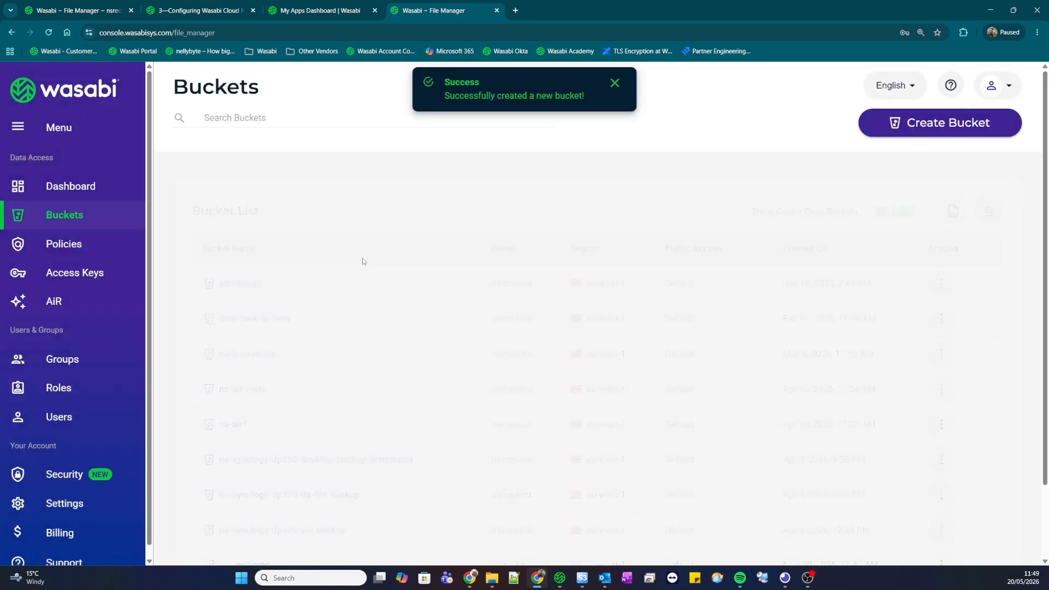
{"action": "scroll", "coordinate": [305, 357], "scroll_direction": "down", "scroll_amount": 2}
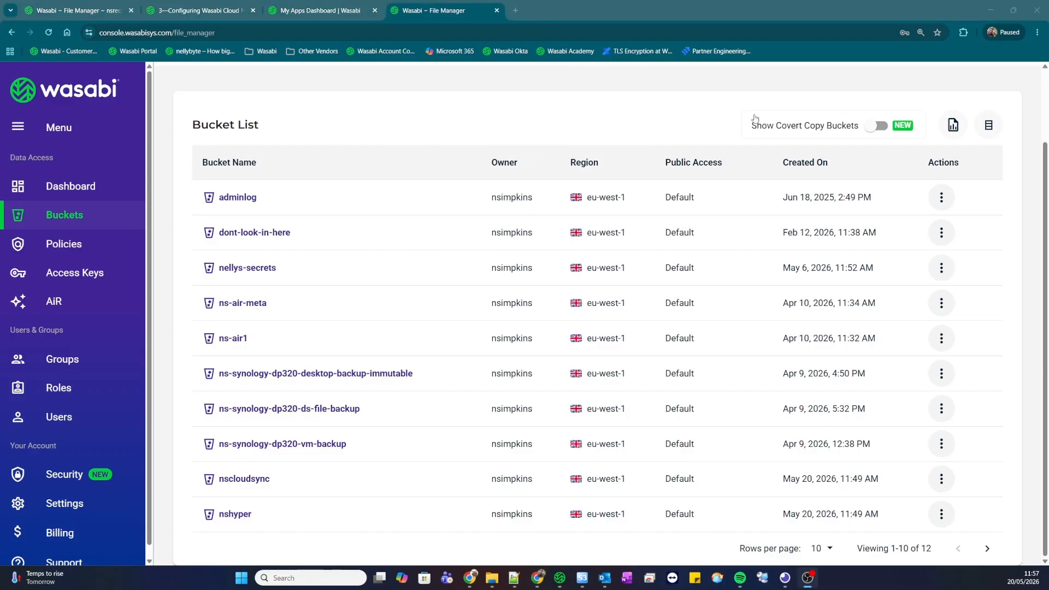
Switch back to the Synology DSM desktop and reopen Package Center on the installed packages
{"action": "left_click", "coordinate": [991, 10]}
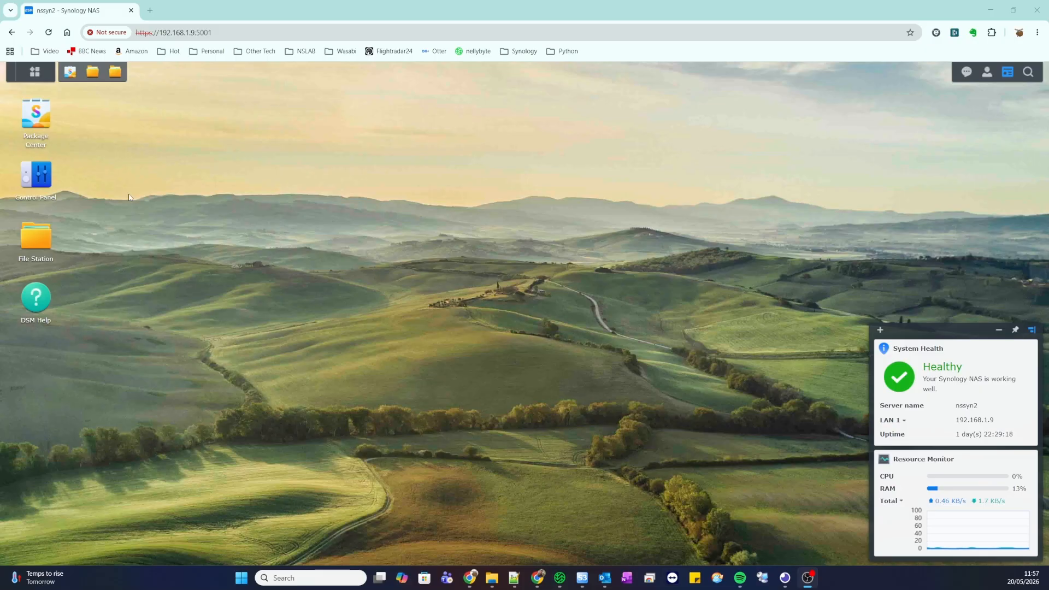
{"action": "left_click", "coordinate": [41, 110]}
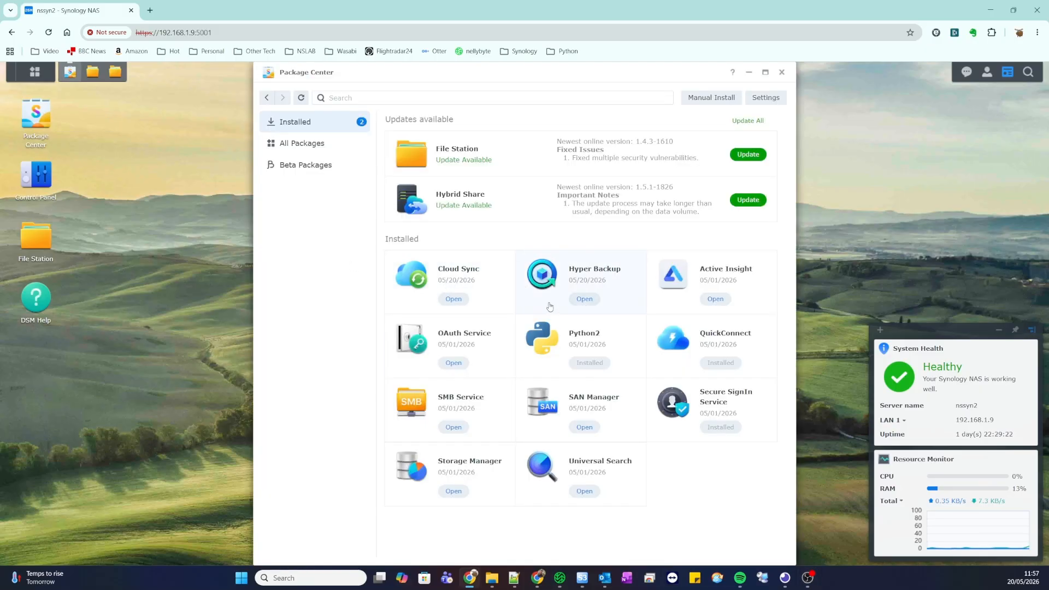
Examine the contents of the backmeup and syncme shared folders in File Station, then minimise it
{"action": "left_click", "coordinate": [36, 239]}
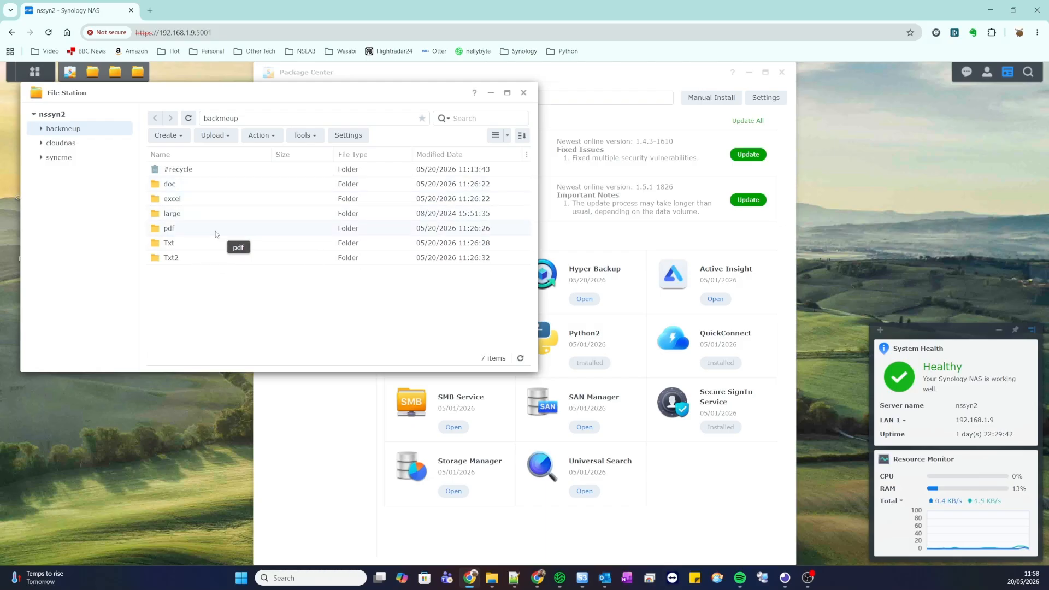
{"action": "left_click", "coordinate": [59, 158]}
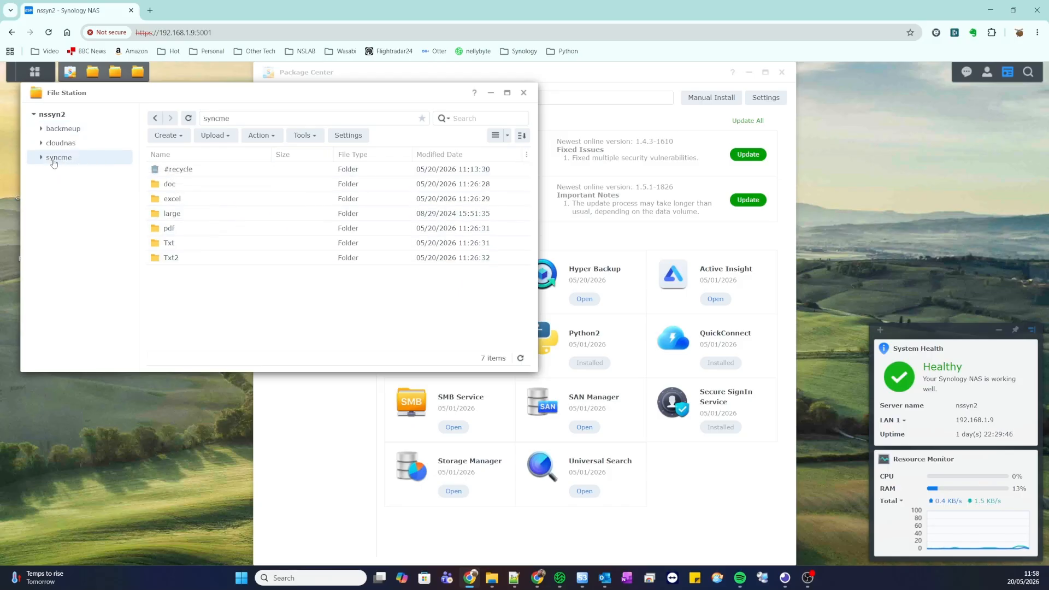
{"action": "left_click", "coordinate": [69, 129]}
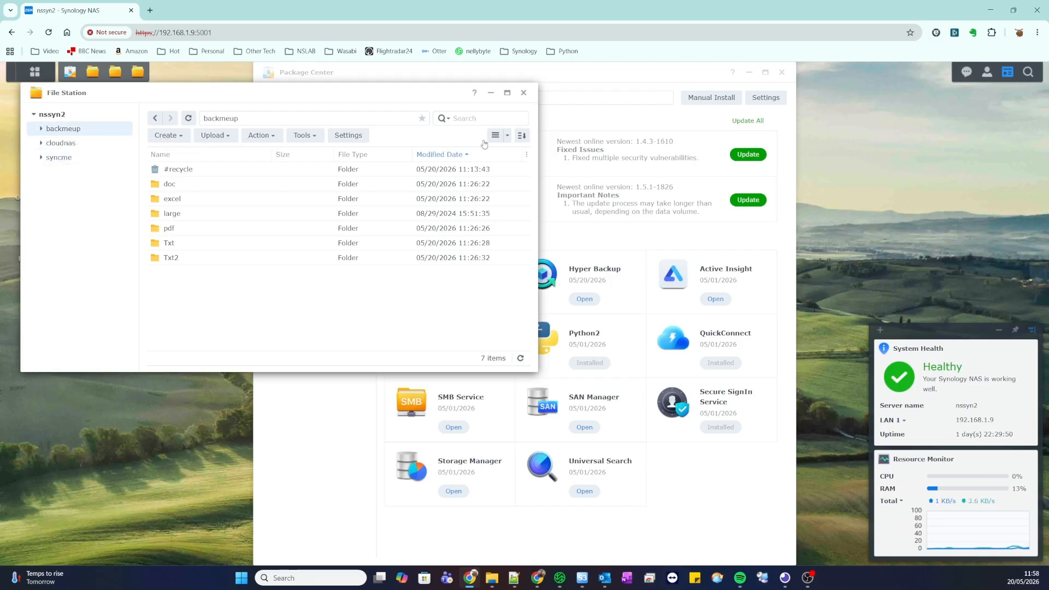
{"action": "left_click", "coordinate": [491, 94]}
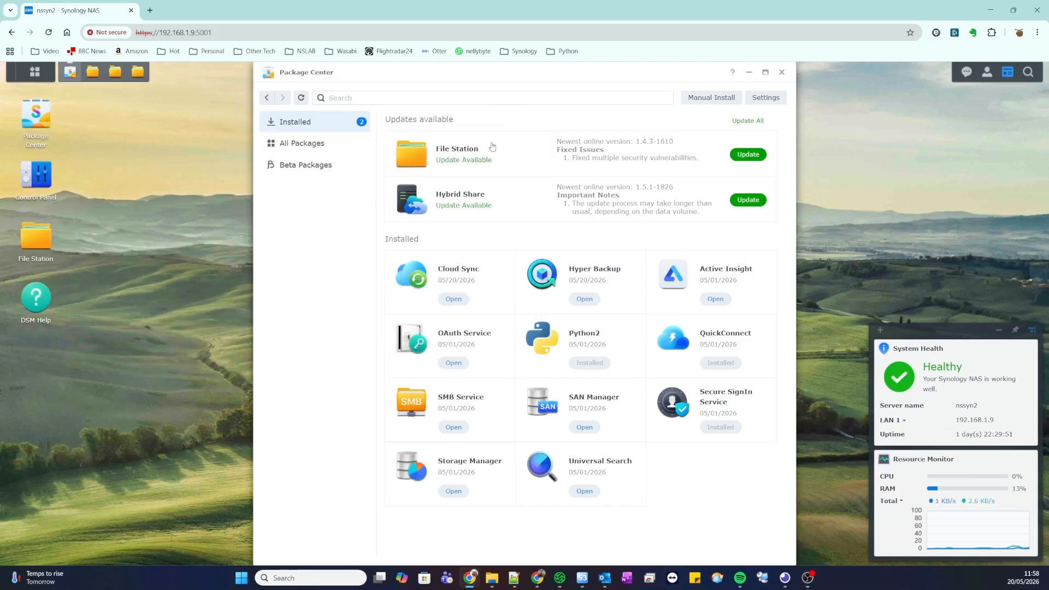
Open Hyper Backup and start a Folders and Packages backup task with S3 Storage as the destination
{"action": "left_click", "coordinate": [585, 298]}
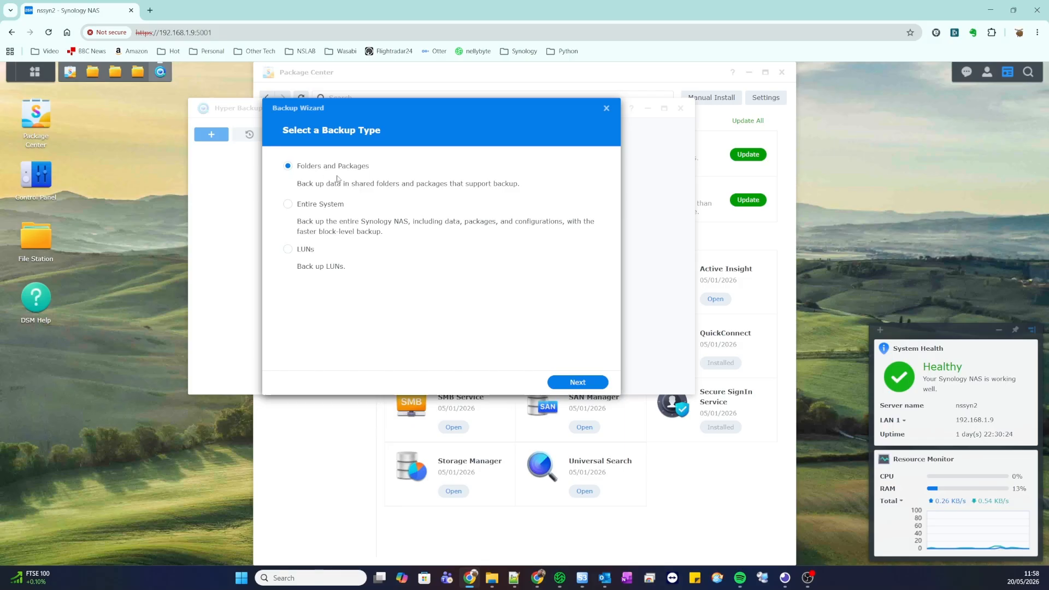
{"action": "left_click", "coordinate": [579, 383]}
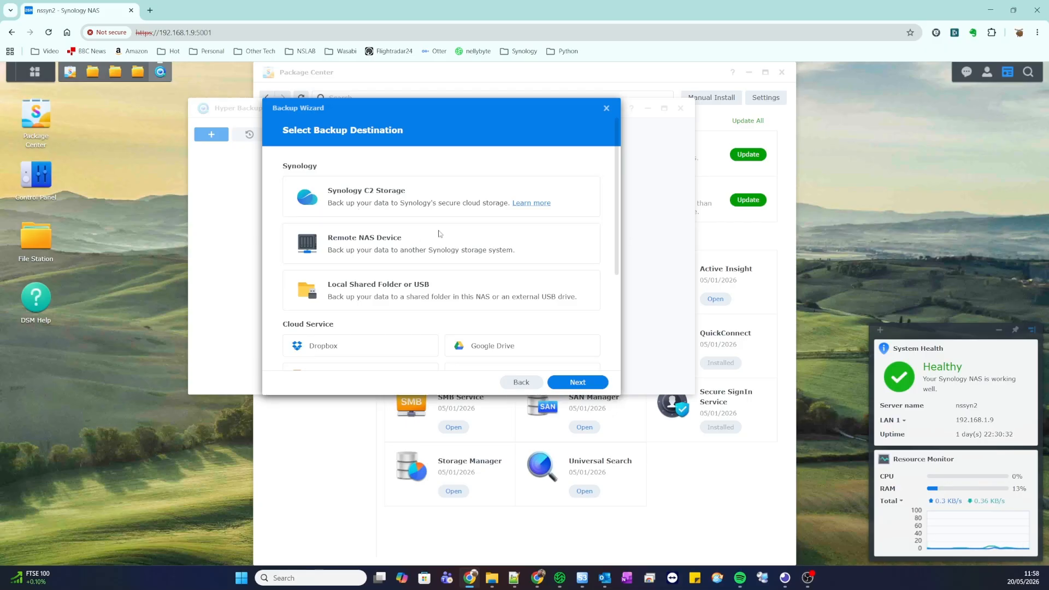
{"action": "scroll", "coordinate": [395, 282], "scroll_direction": "down", "scroll_amount": 3}
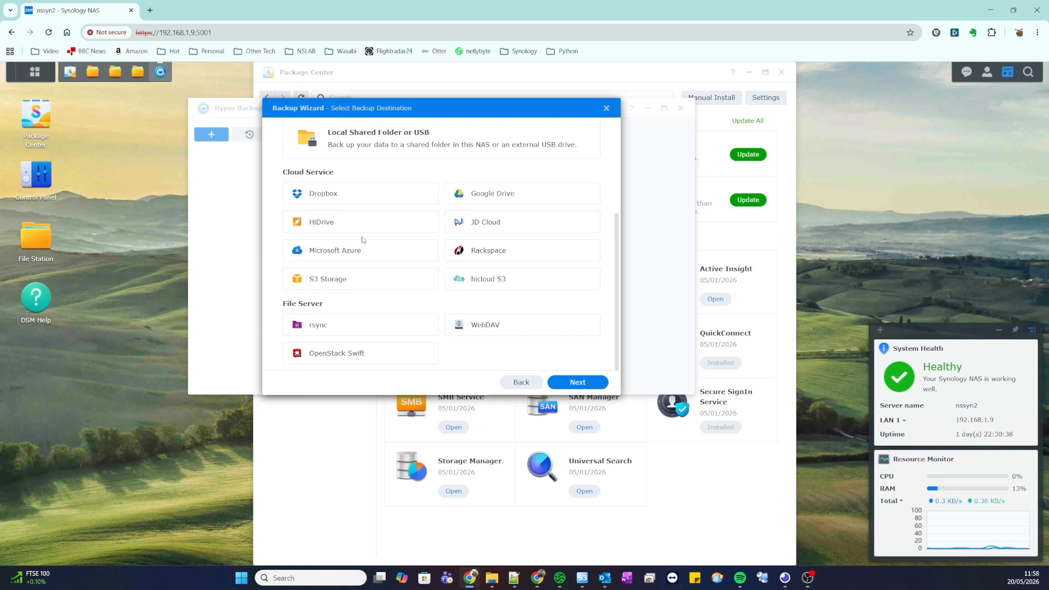
{"action": "left_click", "coordinate": [328, 281]}
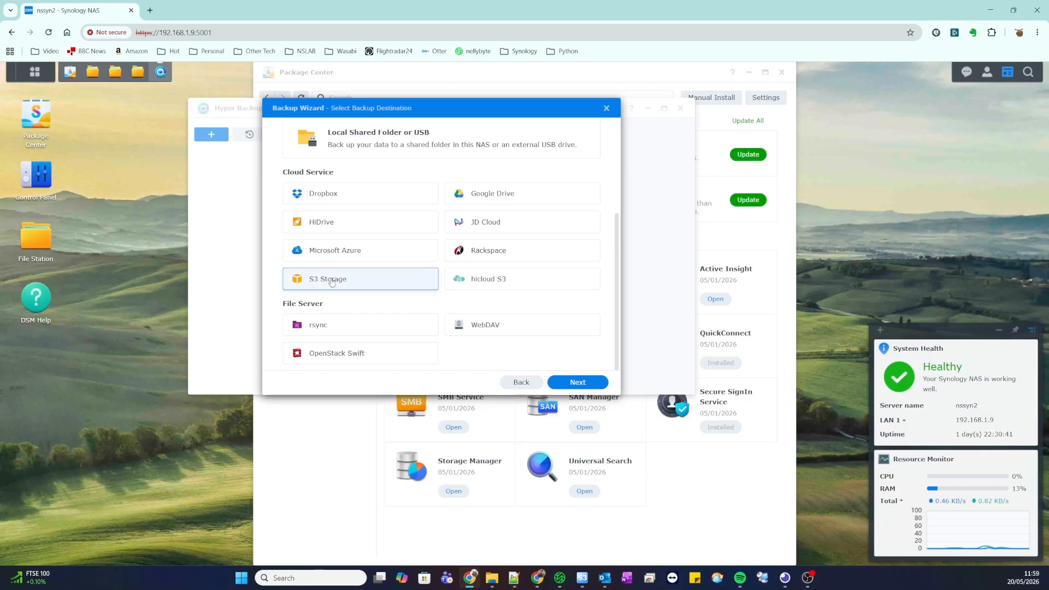
{"action": "left_click", "coordinate": [578, 382]}
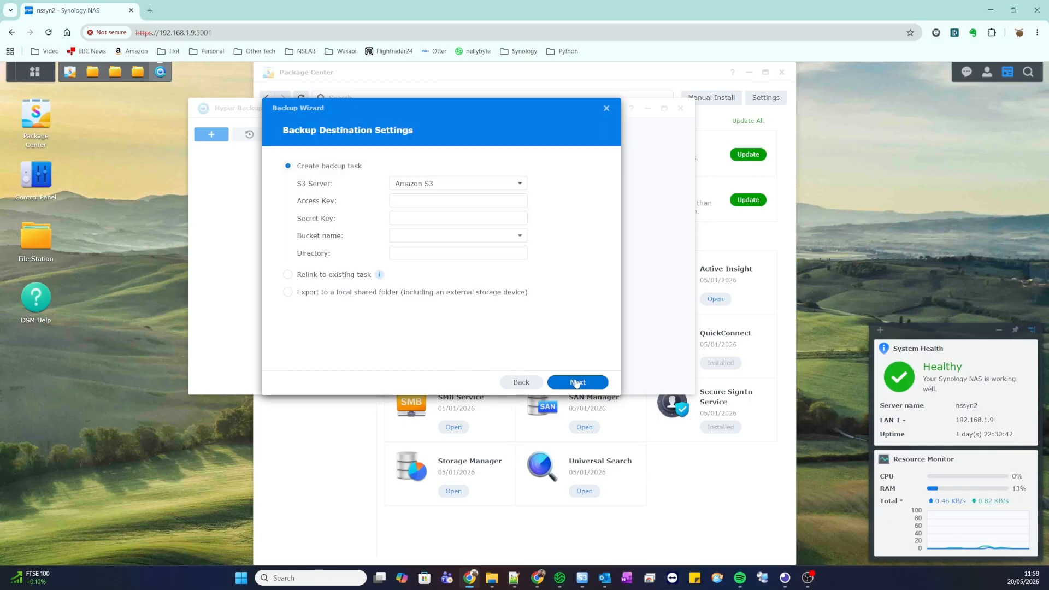
Set the S3 server to Custom Server URL with the server address s3.eu-west-1.wasabisys.com
{"action": "left_click", "coordinate": [445, 184]}
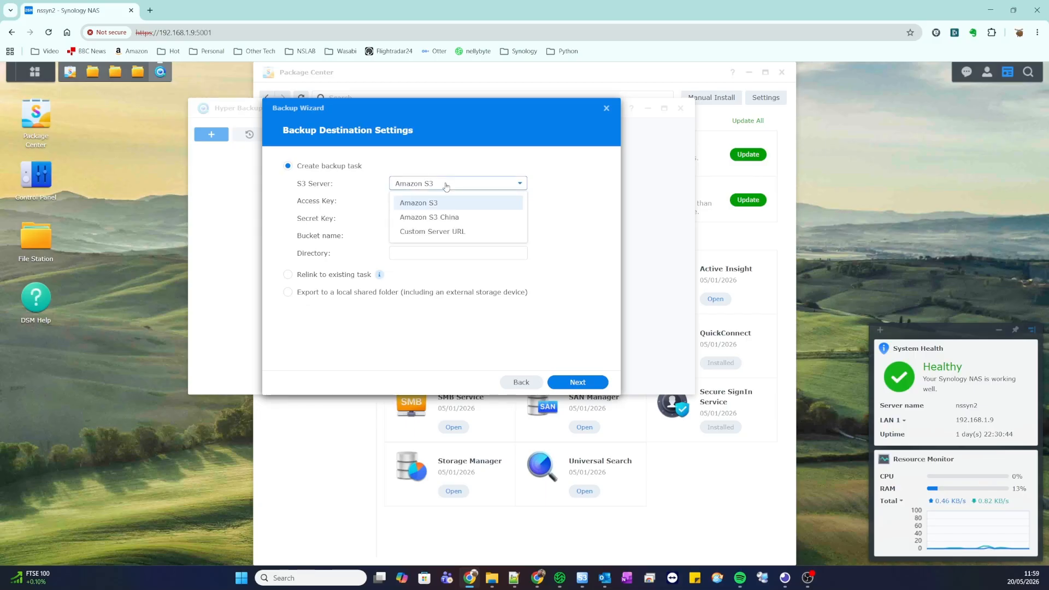
{"action": "left_click", "coordinate": [429, 233]}
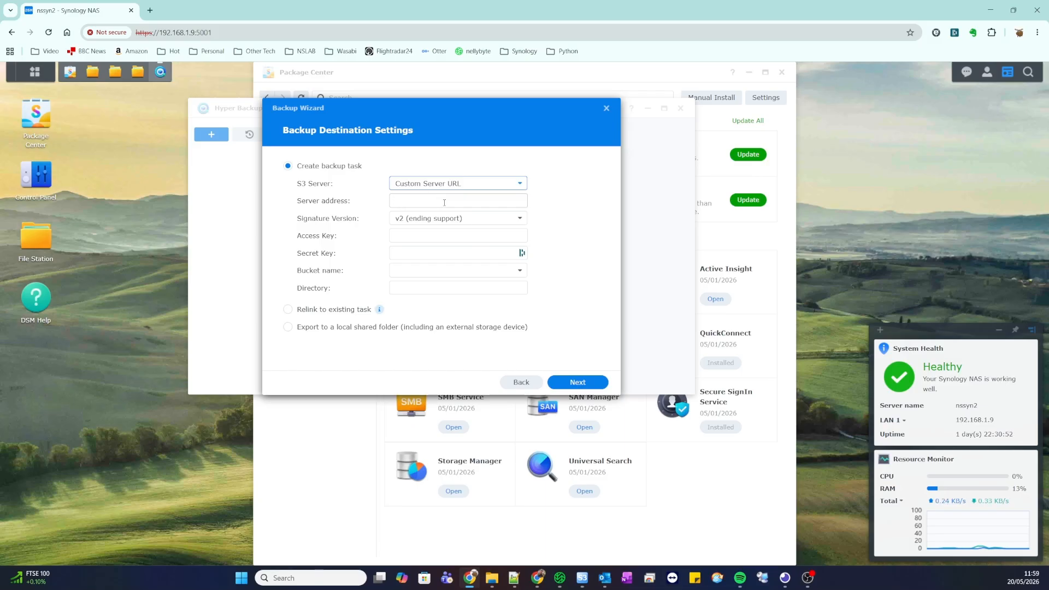
{"action": "left_click", "coordinate": [483, 201]}
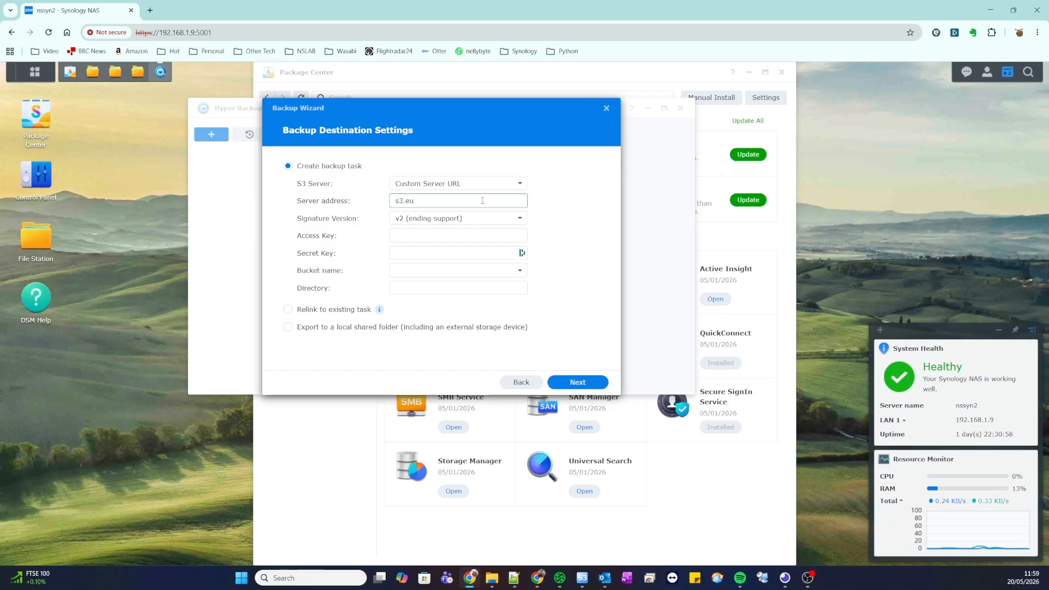
{"action": "type", "text": "s3.eu-west-1.wasabi"}
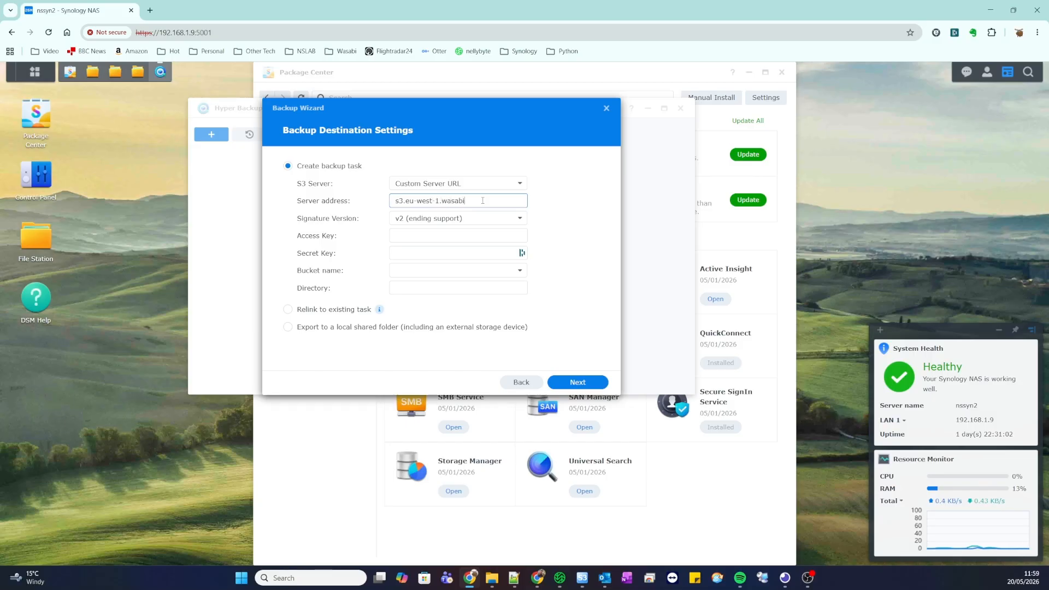
{"action": "type", "text": "sys.com"}
Copy the Wasabi access key and secret key from the notes window into the backup destination settings
{"action": "left_click", "coordinate": [427, 233]}
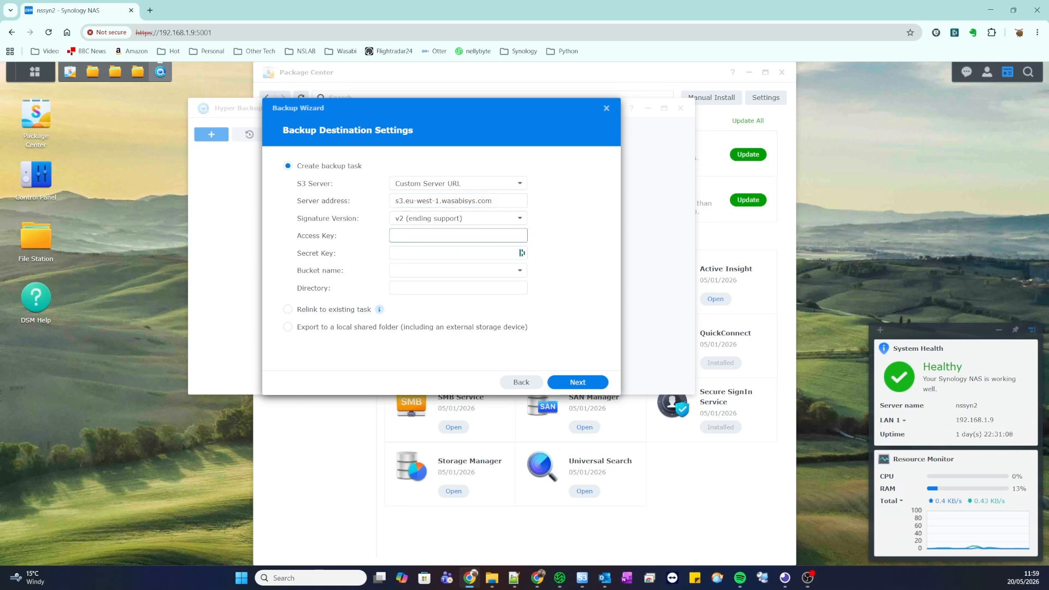
{"action": "key", "text": "alt+Tab"}
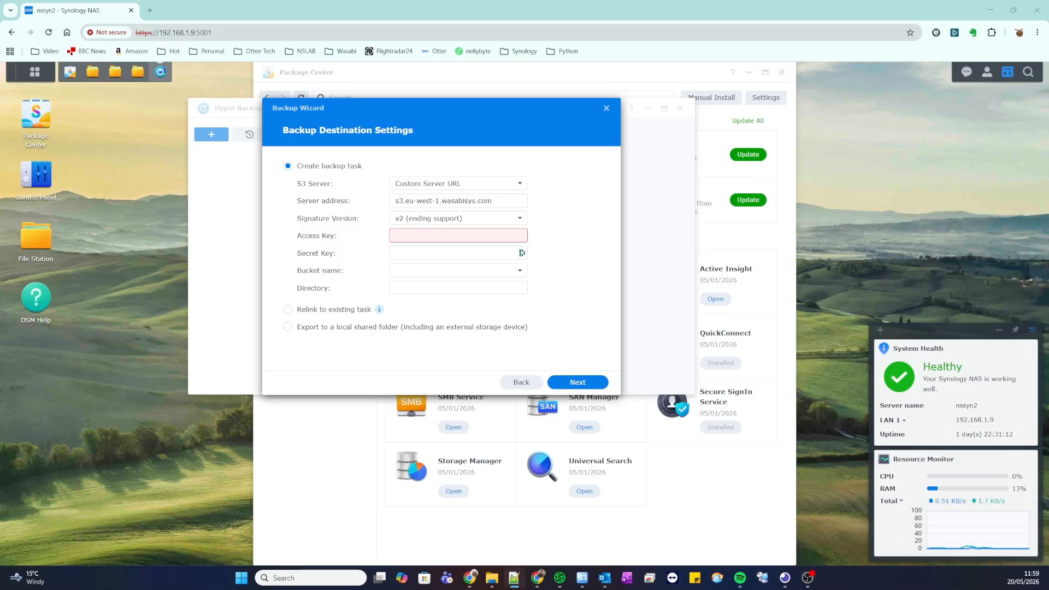
{"action": "left_click", "coordinate": [439, 233]}
{"action": "key", "text": "ctrl+v"}
{"action": "key", "text": "alt+Tab"}
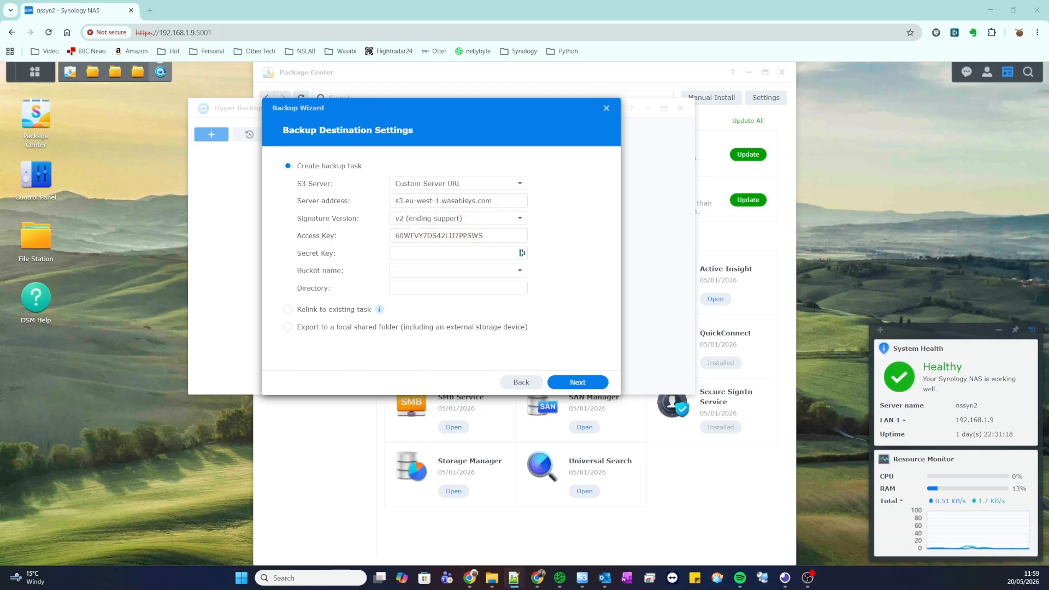
{"action": "left_click", "coordinate": [415, 253]}
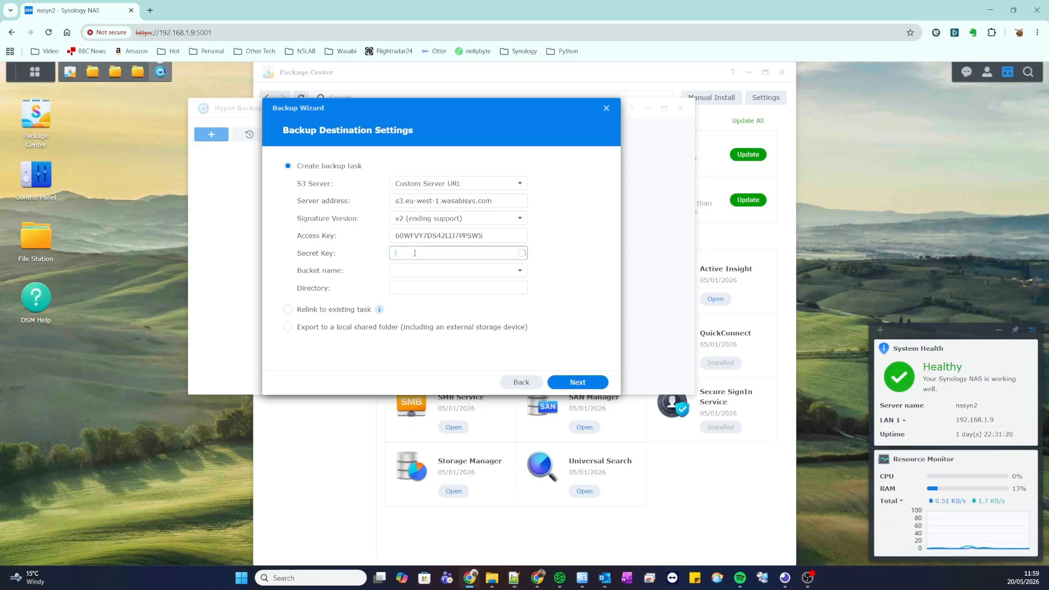
{"action": "key", "text": "ctrl+v"}
Choose the nshyper bucket as the backup destination, continue to the data selection and dismiss the tip
{"action": "left_click", "coordinate": [520, 272]}
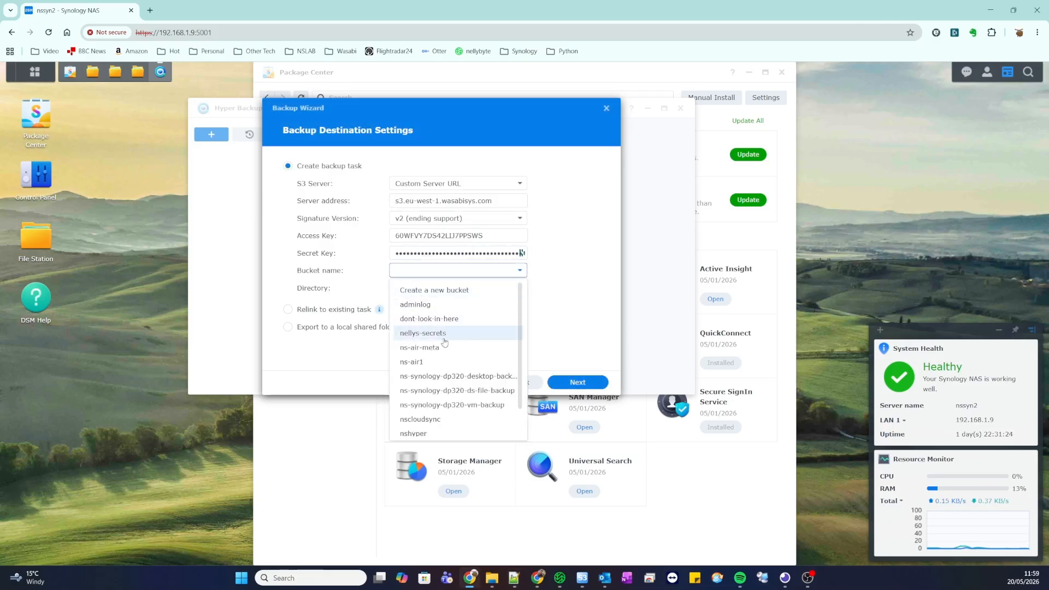
{"action": "scroll", "coordinate": [447, 359], "scroll_direction": "down", "scroll_amount": 1}
{"action": "scroll", "coordinate": [447, 361], "scroll_direction": "up", "scroll_amount": 1}
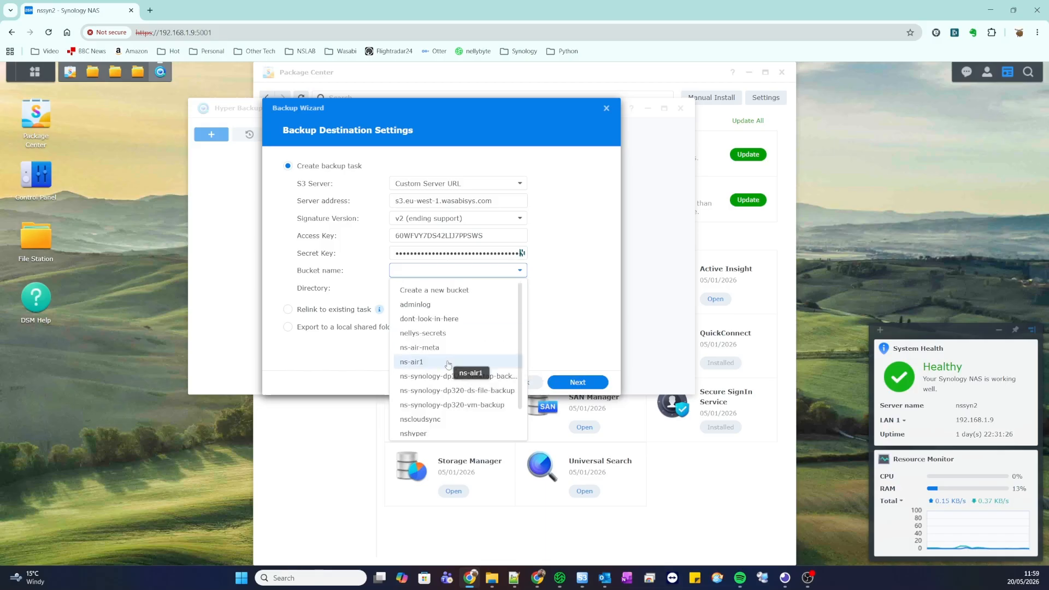
{"action": "scroll", "coordinate": [448, 365], "scroll_direction": "down", "scroll_amount": 1}
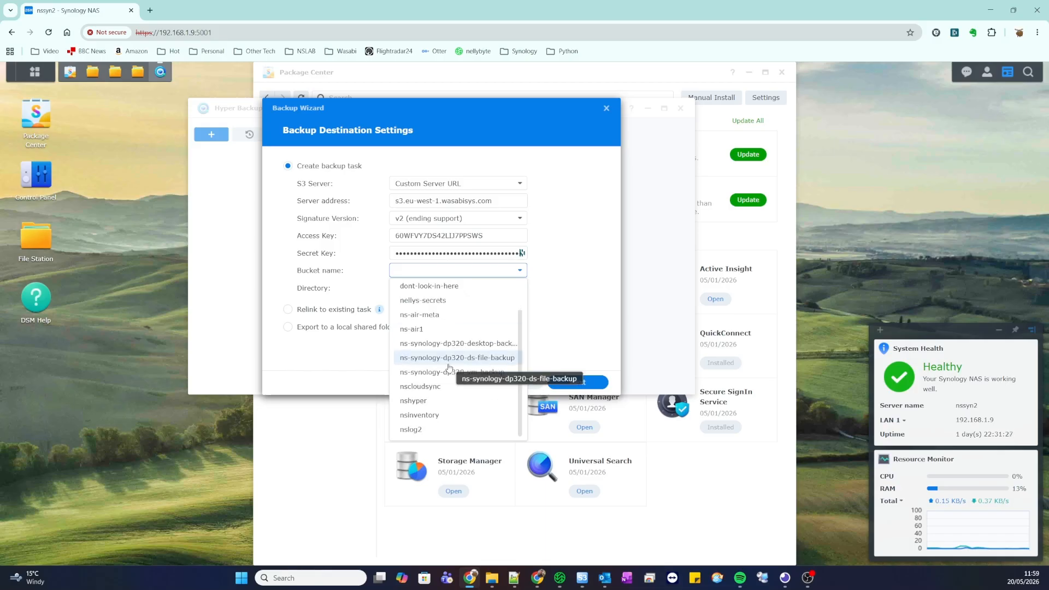
{"action": "left_click", "coordinate": [413, 402]}
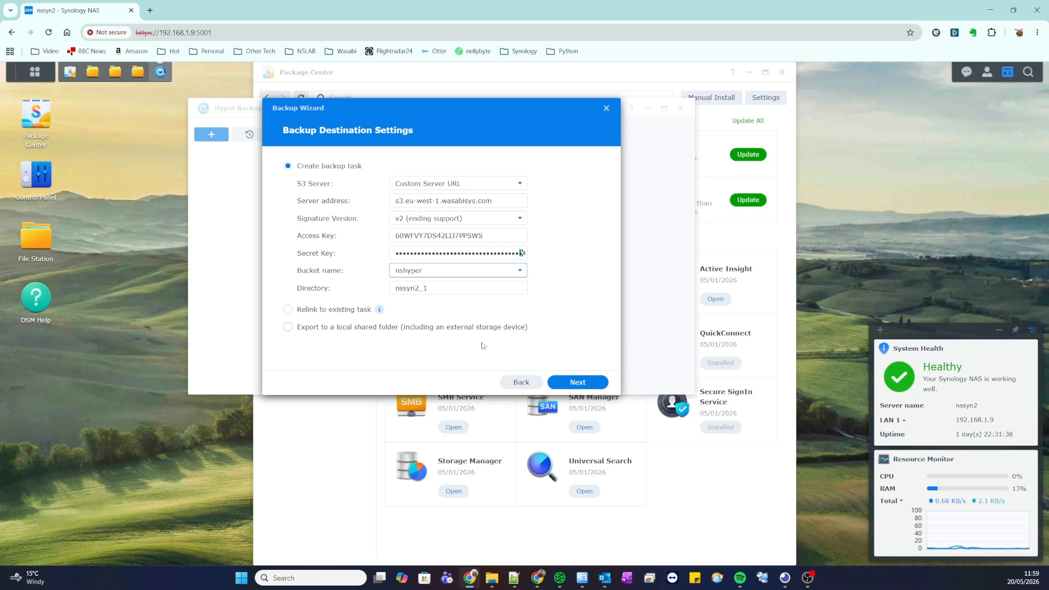
{"action": "left_click", "coordinate": [572, 384]}
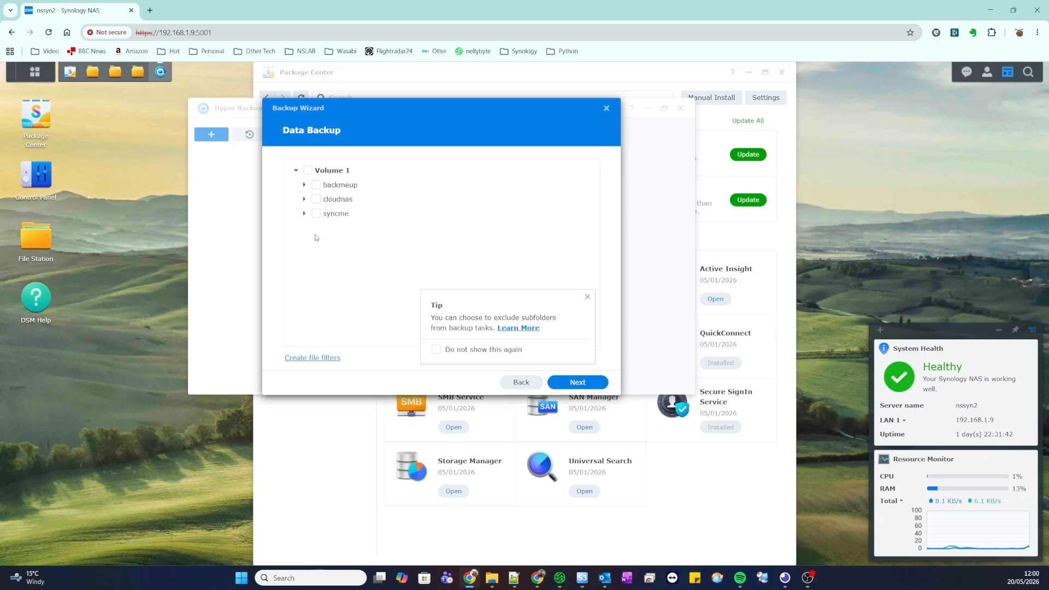
{"action": "left_click", "coordinate": [587, 297]}
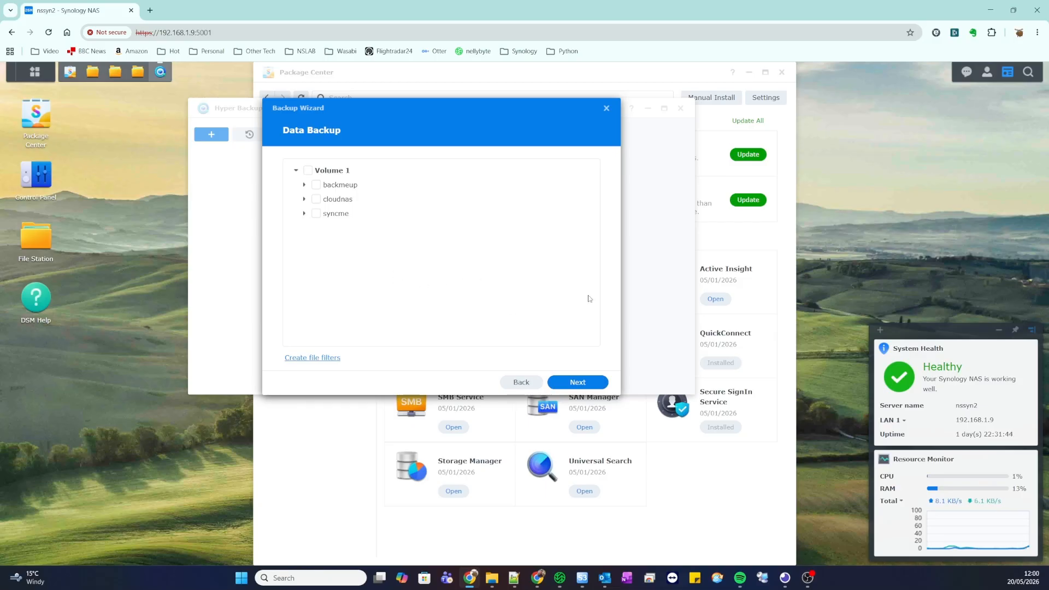
{"action": "left_click", "coordinate": [304, 200]}
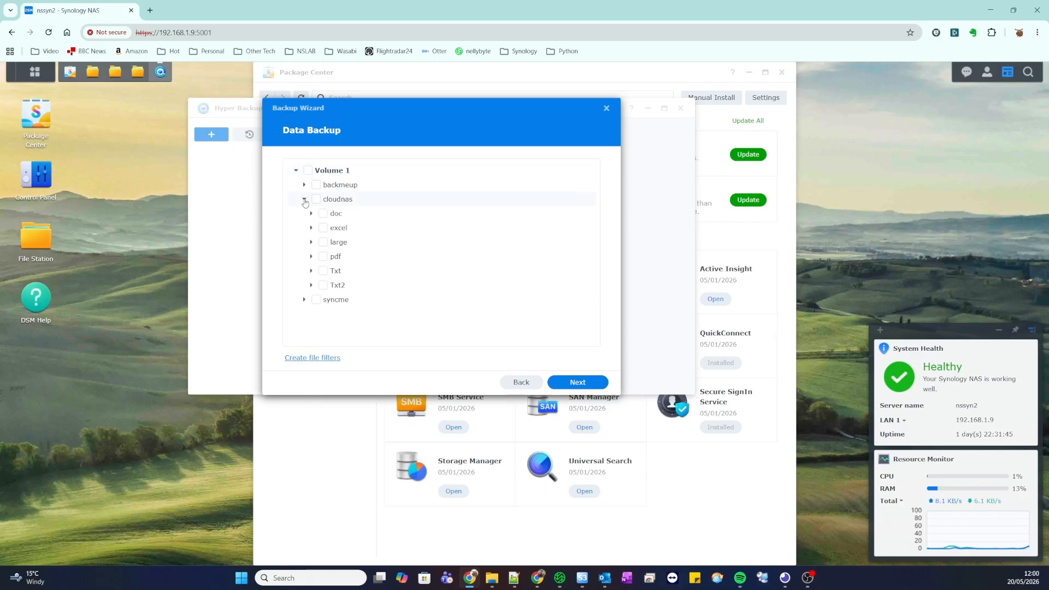
{"action": "left_click", "coordinate": [323, 286]}
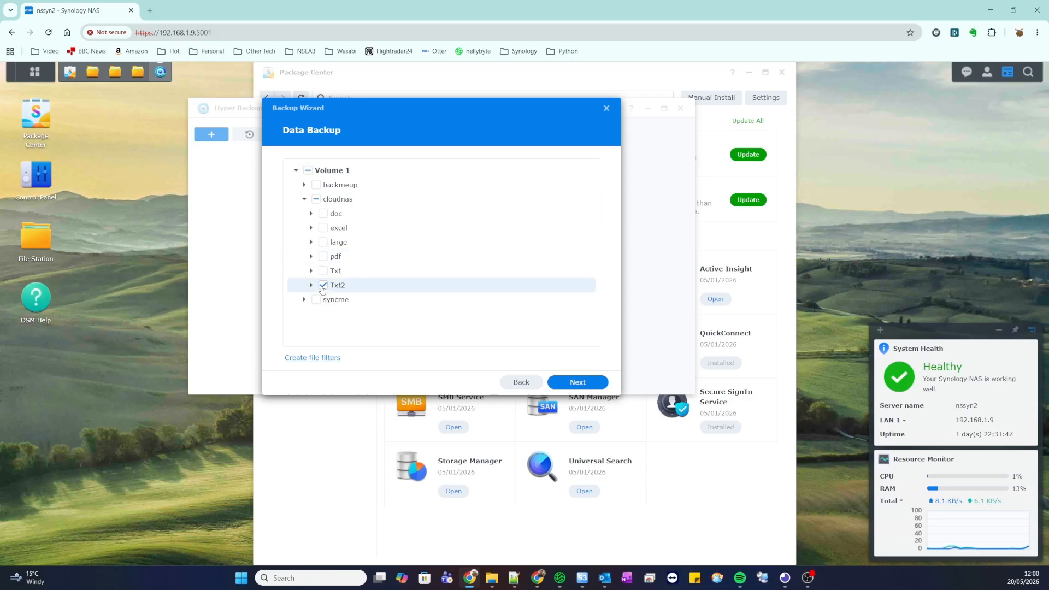
{"action": "left_click", "coordinate": [304, 200]}
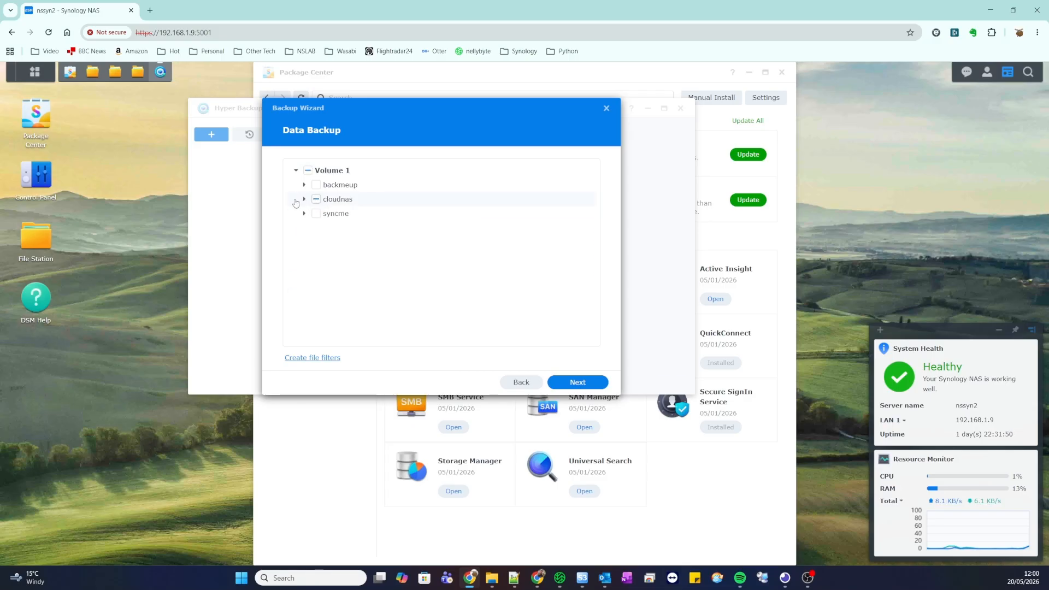
{"action": "left_click", "coordinate": [304, 200]}
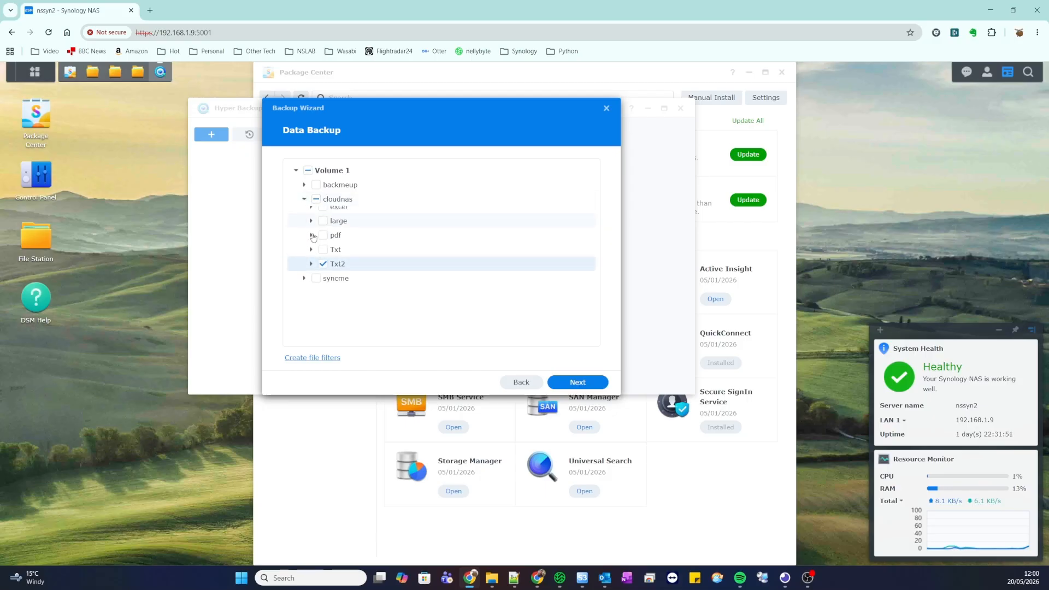
{"action": "left_click", "coordinate": [304, 199]}
Select the whole backmeup shared folder for backup and continue to the backup settings without including any applications
{"action": "left_click", "coordinate": [304, 185]}
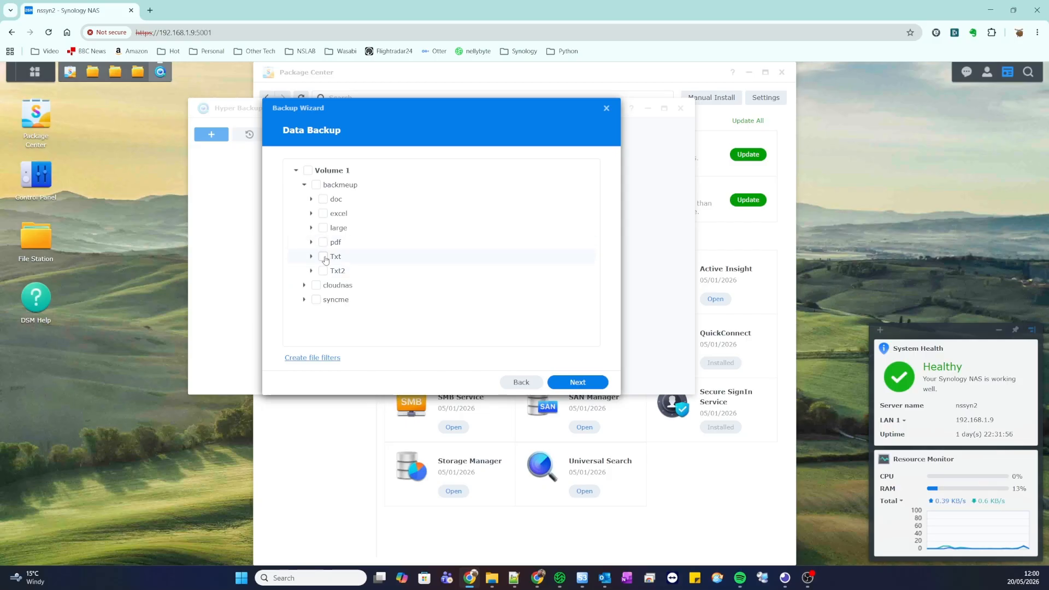
{"action": "left_click", "coordinate": [311, 271]}
{"action": "left_click", "coordinate": [315, 186]}
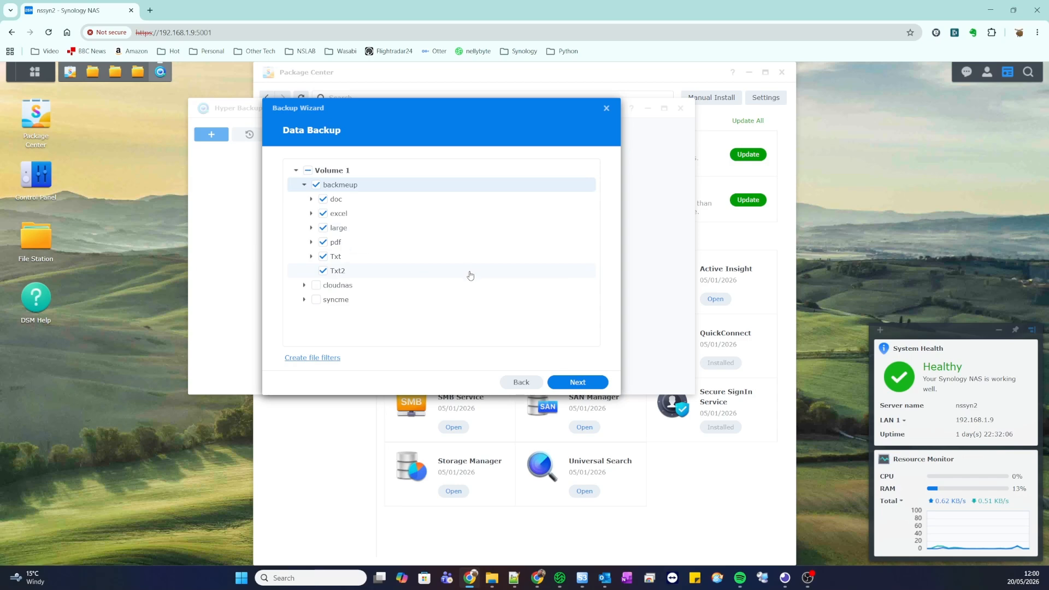
{"action": "left_click", "coordinate": [579, 382]}
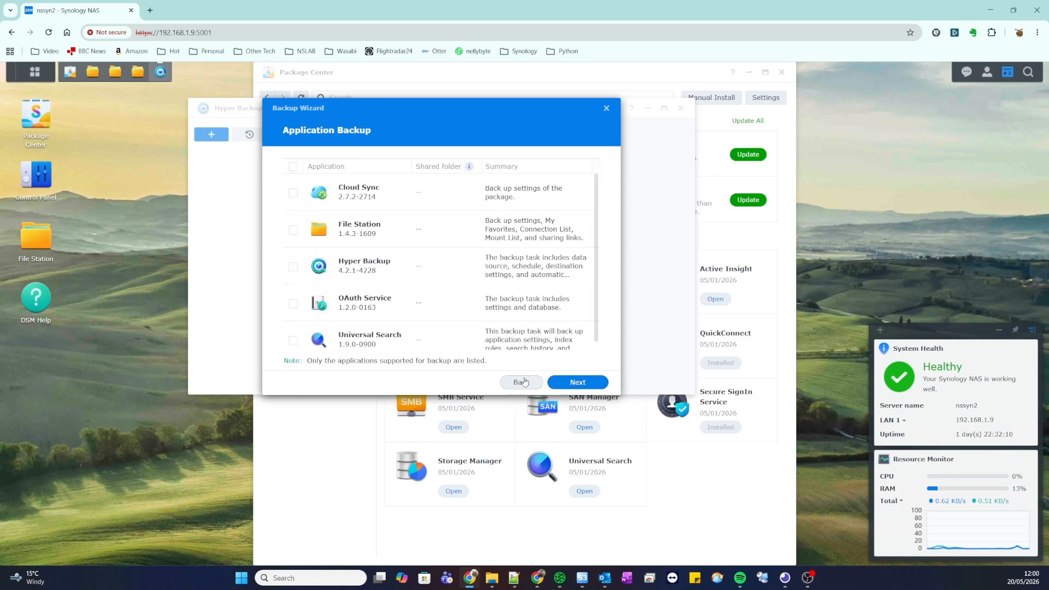
{"action": "left_click", "coordinate": [522, 382]}
{"action": "left_click", "coordinate": [582, 383]}
{"action": "left_click", "coordinate": [579, 382]}
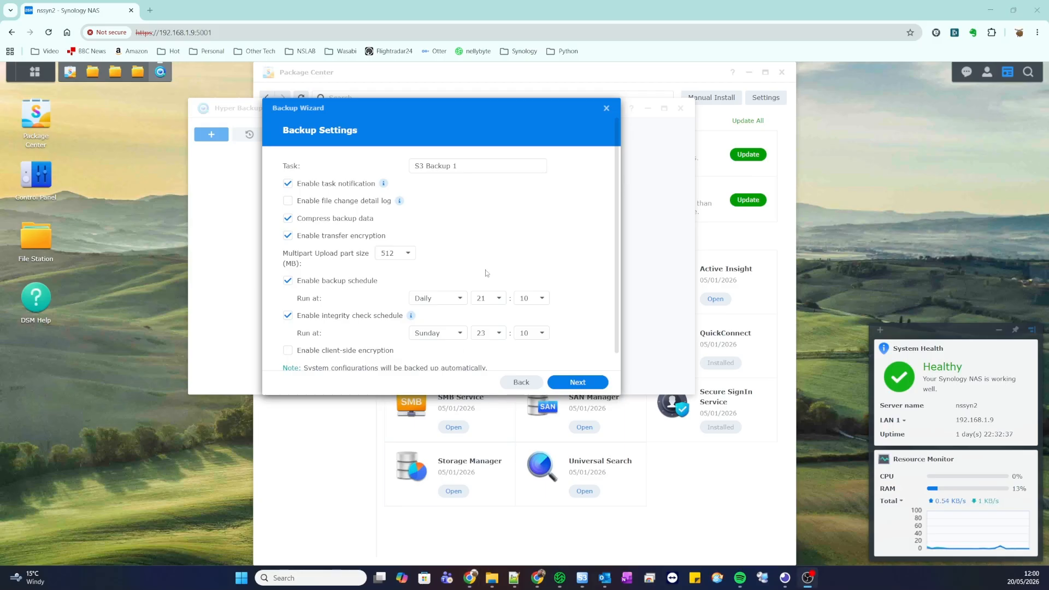
Check the shared folder's name in File Station and name the backup task "backup of backmeup"
{"action": "left_click_drag", "start_coordinate": [479, 166], "coordinate": [386, 173]}
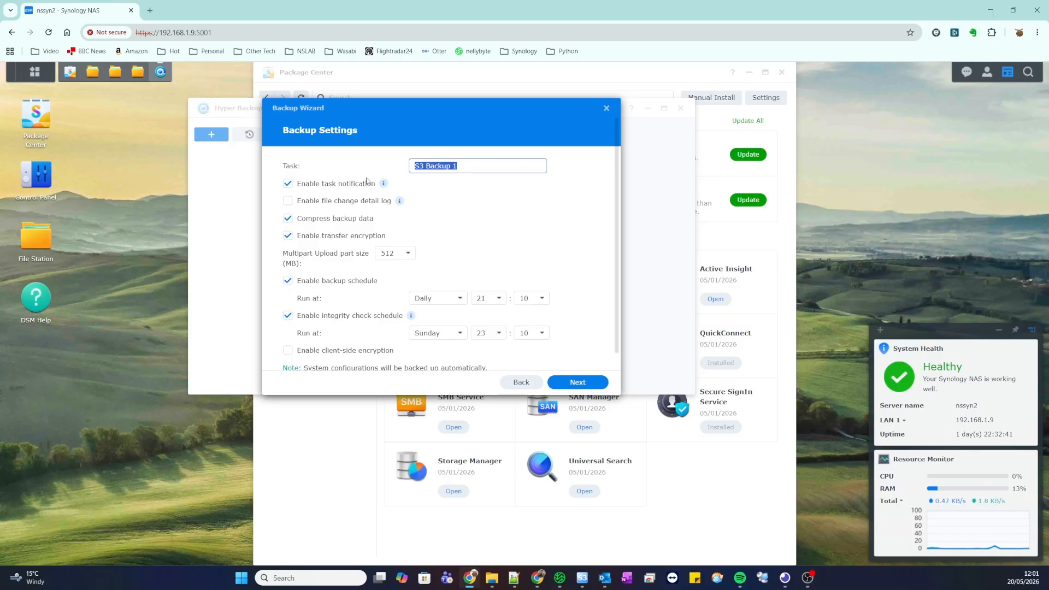
{"action": "left_click", "coordinate": [41, 241]}
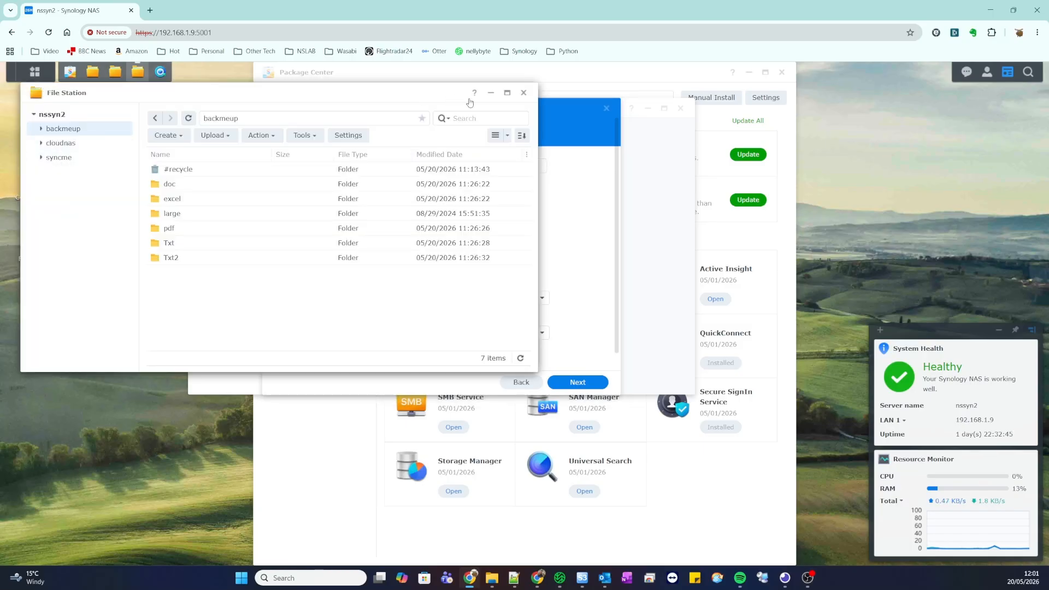
{"action": "left_click", "coordinate": [491, 93]}
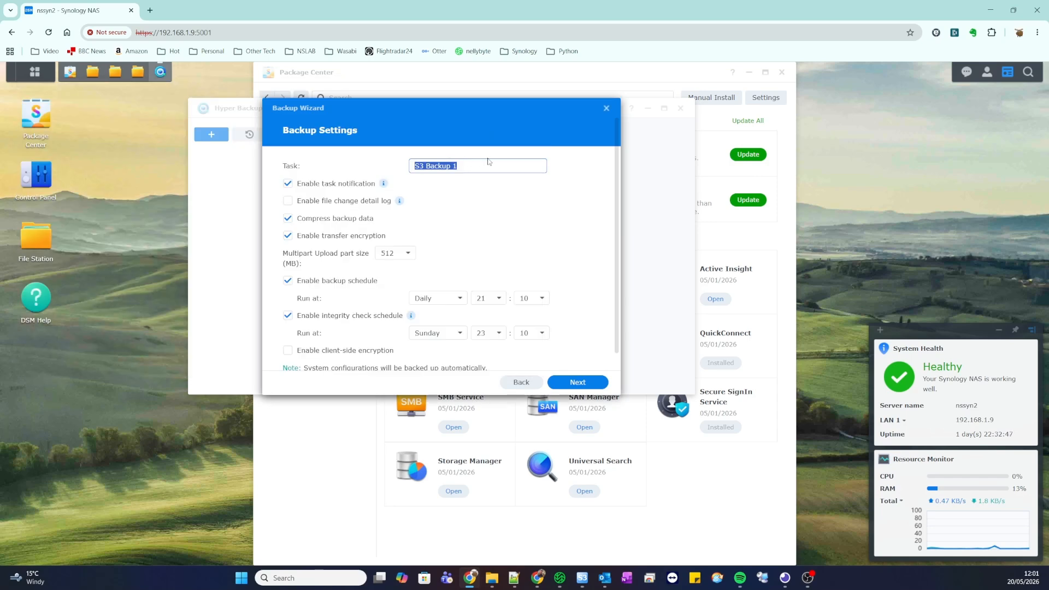
{"action": "type", "text": "backup of "}
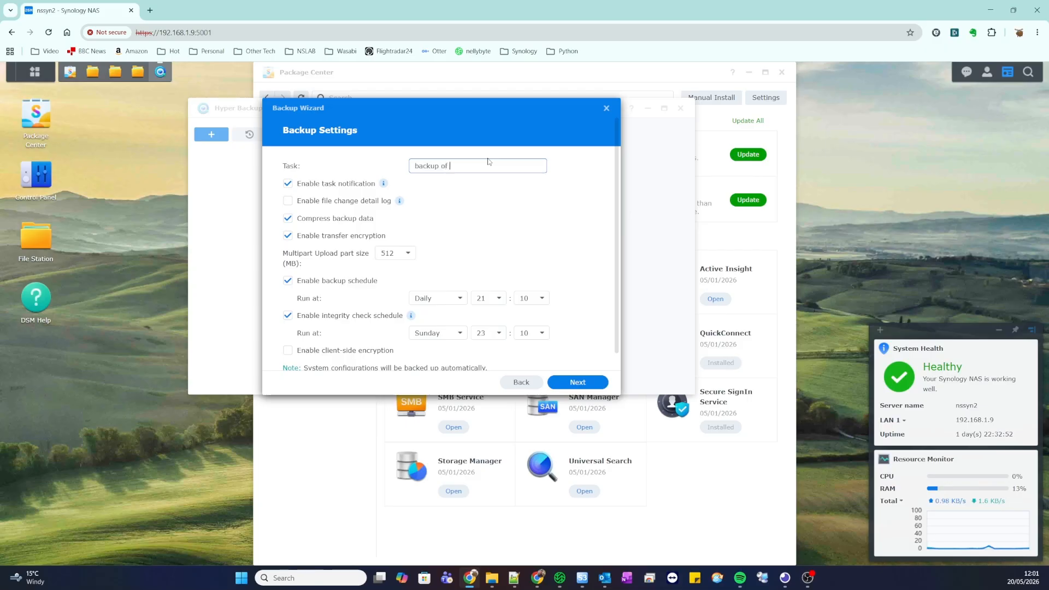
{"action": "type", "text": "backme"}
Schedule the backup task to run daily at 23:00
{"action": "mouse_move", "coordinate": [385, 185]}
{"action": "mouse_move", "coordinate": [401, 201]}
{"action": "scroll", "coordinate": [358, 304], "scroll_direction": "down", "scroll_amount": 1}
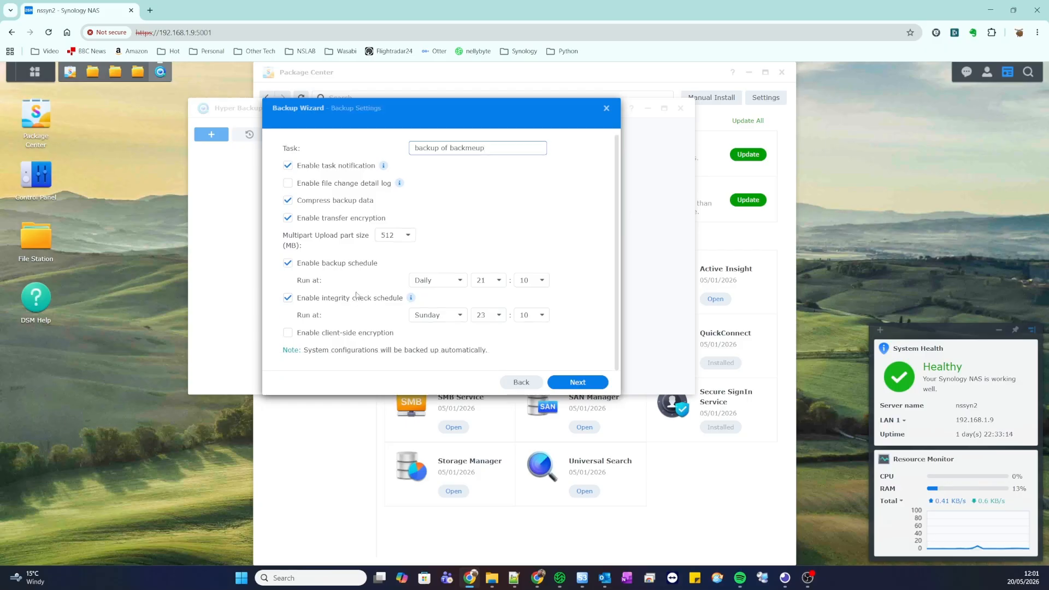
{"action": "left_click", "coordinate": [486, 282]}
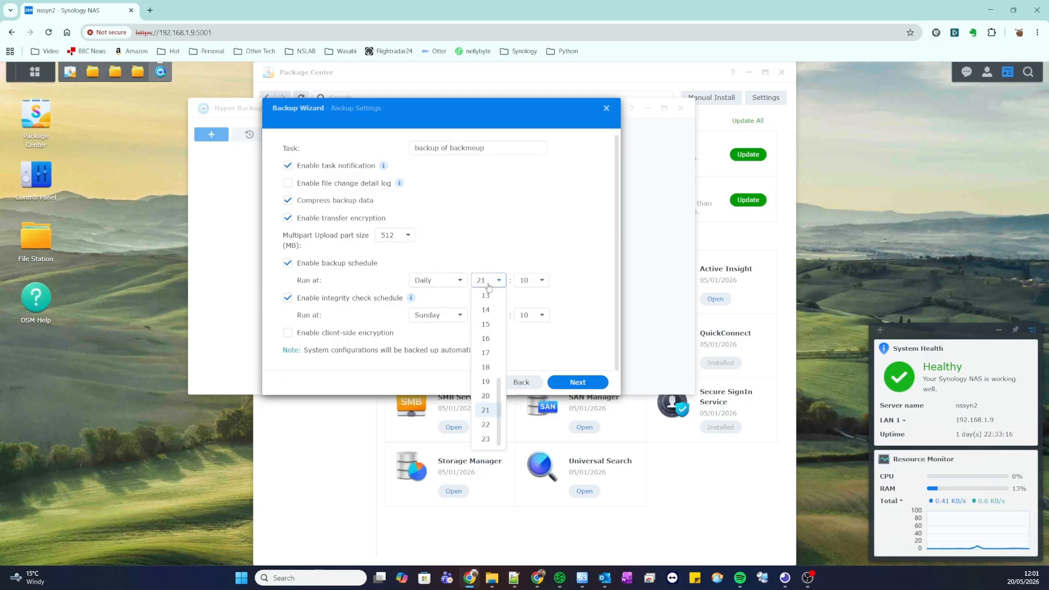
{"action": "left_click", "coordinate": [486, 440]}
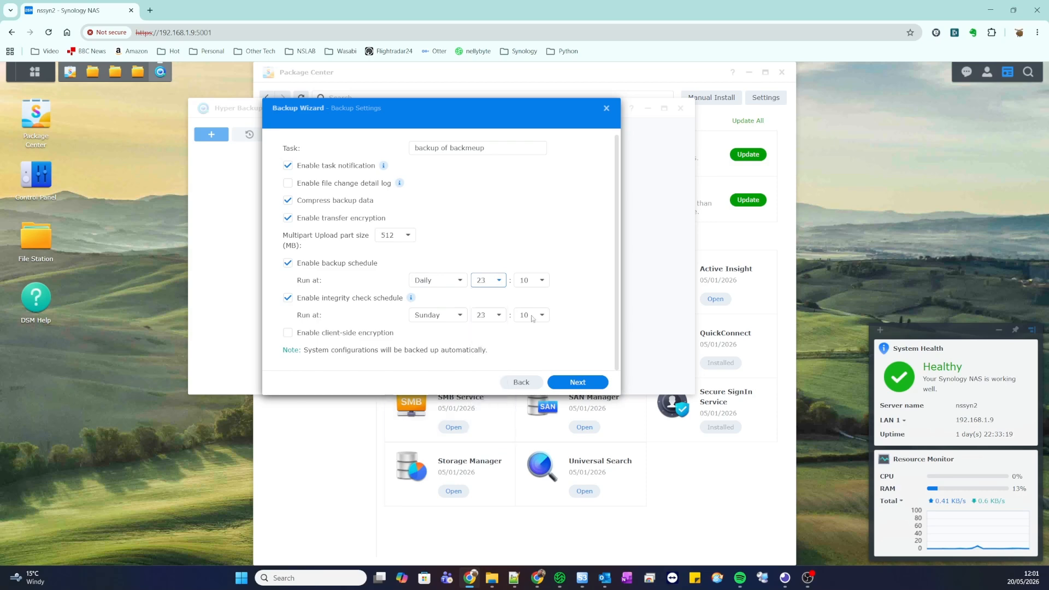
{"action": "left_click", "coordinate": [537, 281]}
{"action": "scroll", "coordinate": [530, 315], "scroll_direction": "up", "scroll_amount": 5}
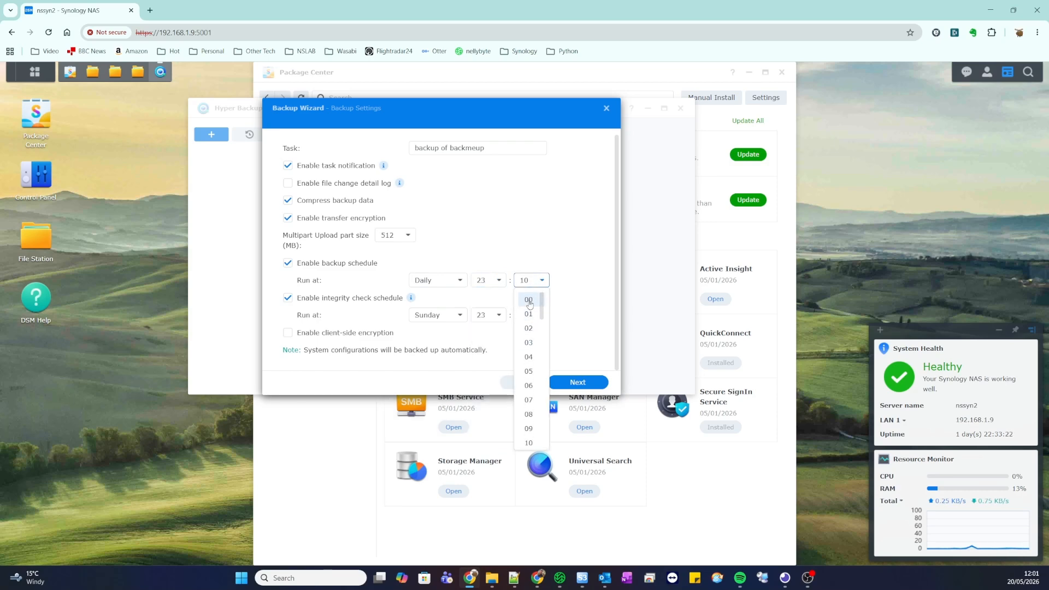
{"action": "left_click", "coordinate": [528, 300]}
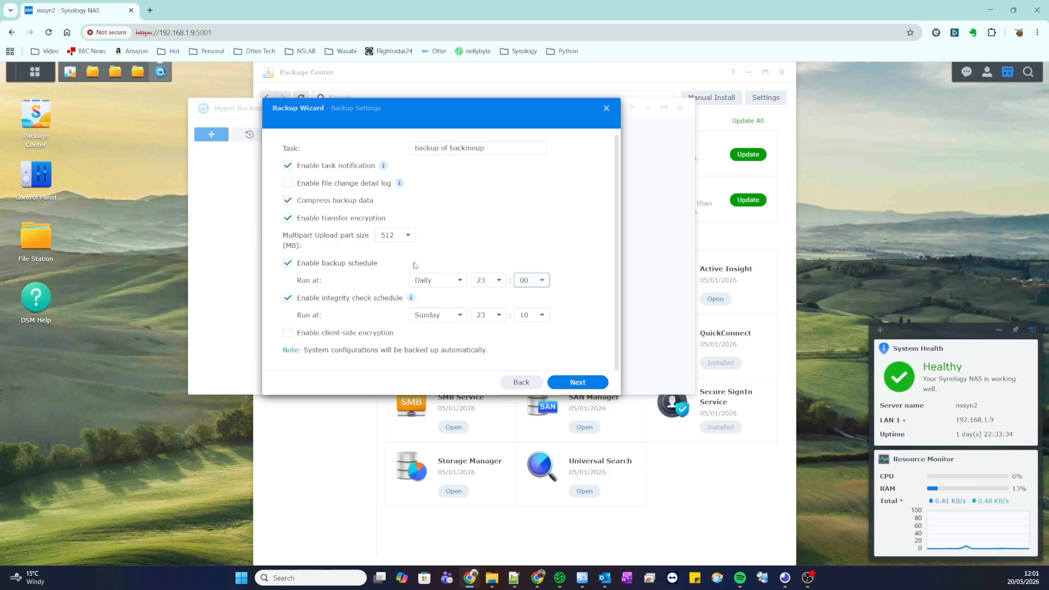
Set the Sunday integrity check to run at 01:00
{"action": "left_click", "coordinate": [492, 317]}
{"action": "left_click", "coordinate": [492, 317]}
{"action": "left_click", "coordinate": [530, 316]}
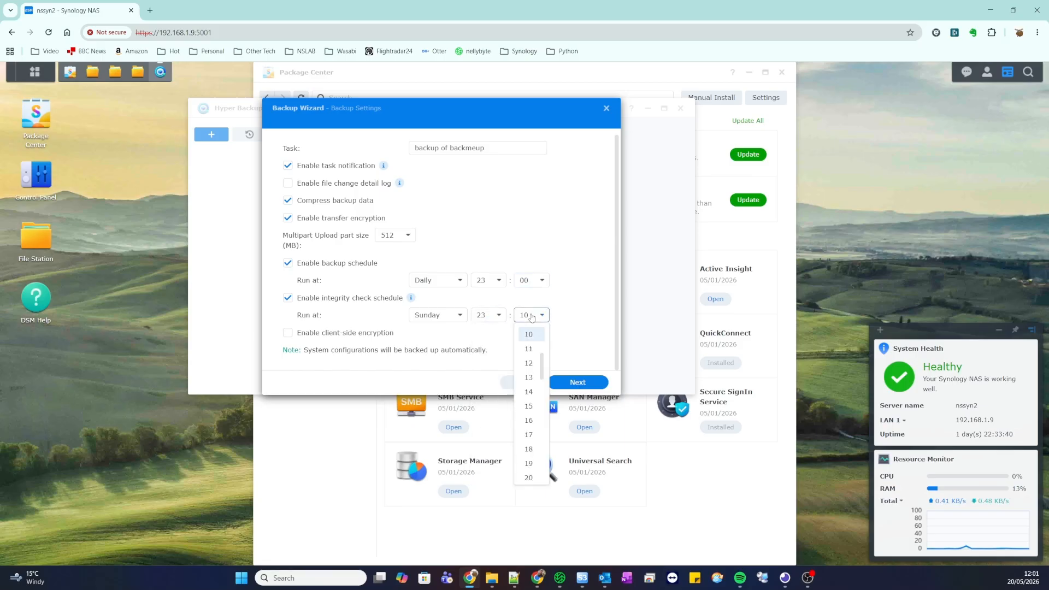
{"action": "left_click", "coordinate": [531, 316]}
{"action": "left_click", "coordinate": [487, 315]}
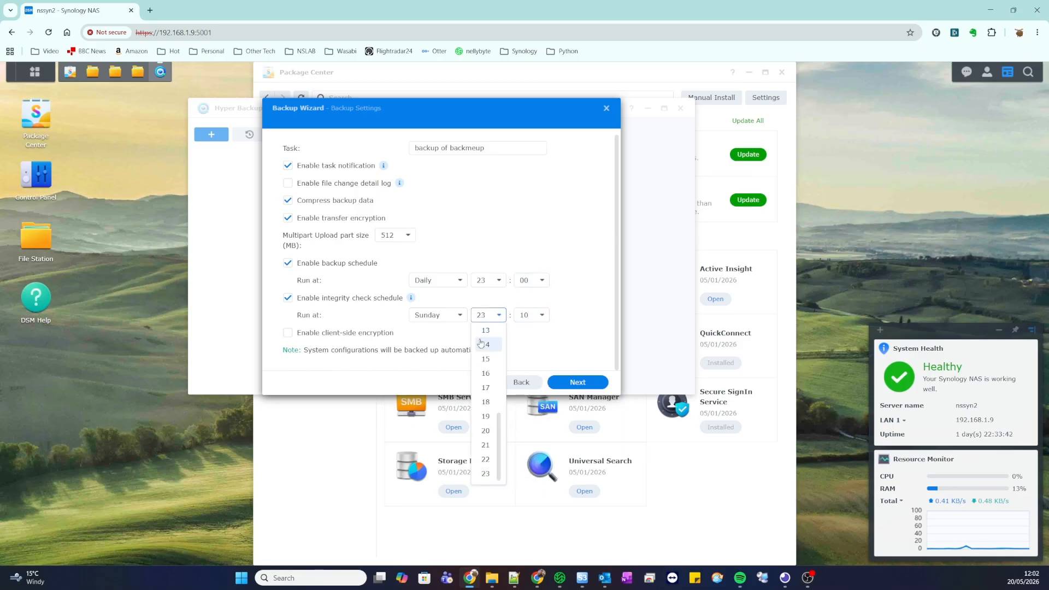
{"action": "scroll", "coordinate": [484, 355], "scroll_direction": "up", "scroll_amount": 5}
{"action": "left_click", "coordinate": [484, 350]}
{"action": "left_click", "coordinate": [530, 316]}
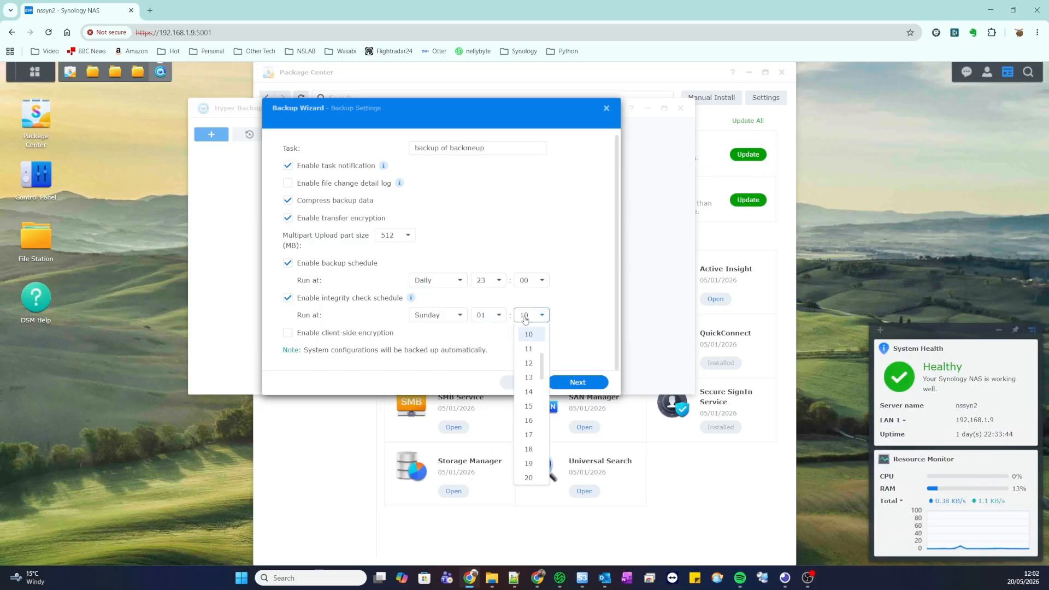
{"action": "left_click", "coordinate": [528, 335]}
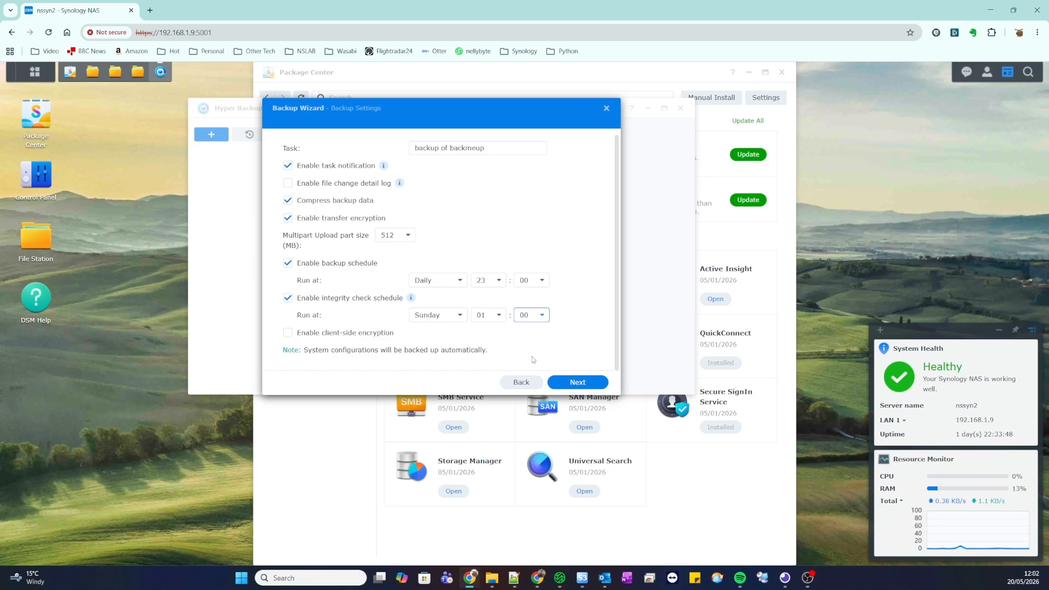
Enable client-side encryption to look at its password options and disable it again
{"action": "left_click", "coordinate": [286, 333]}
{"action": "scroll", "coordinate": [372, 339], "scroll_direction": "down", "scroll_amount": 1}
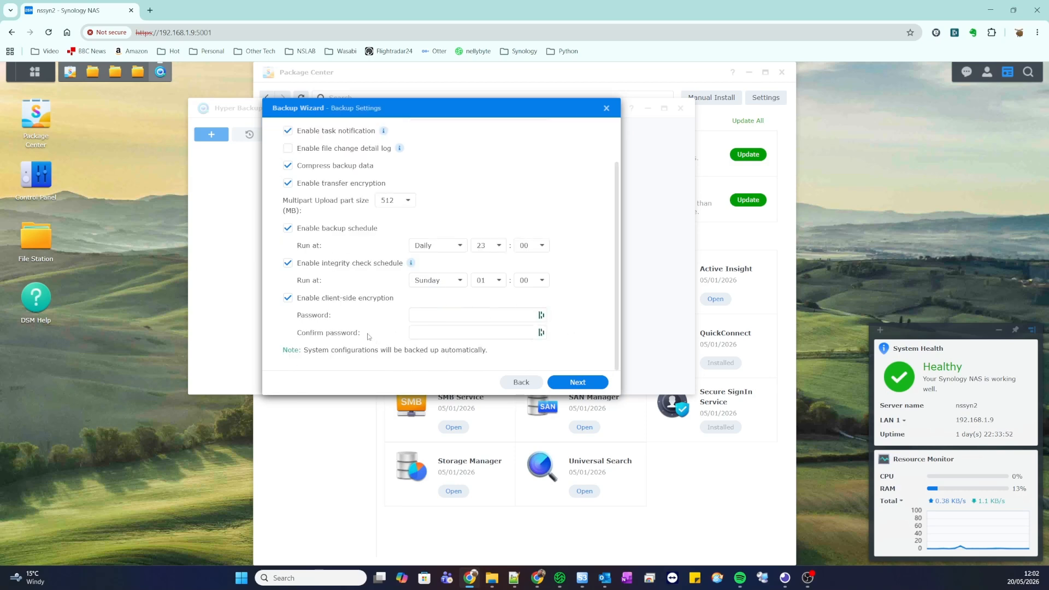
{"action": "scroll", "coordinate": [355, 334], "scroll_direction": "up", "scroll_amount": 1}
{"action": "scroll", "coordinate": [334, 330], "scroll_direction": "down", "scroll_amount": 1}
{"action": "left_click", "coordinate": [287, 298]}
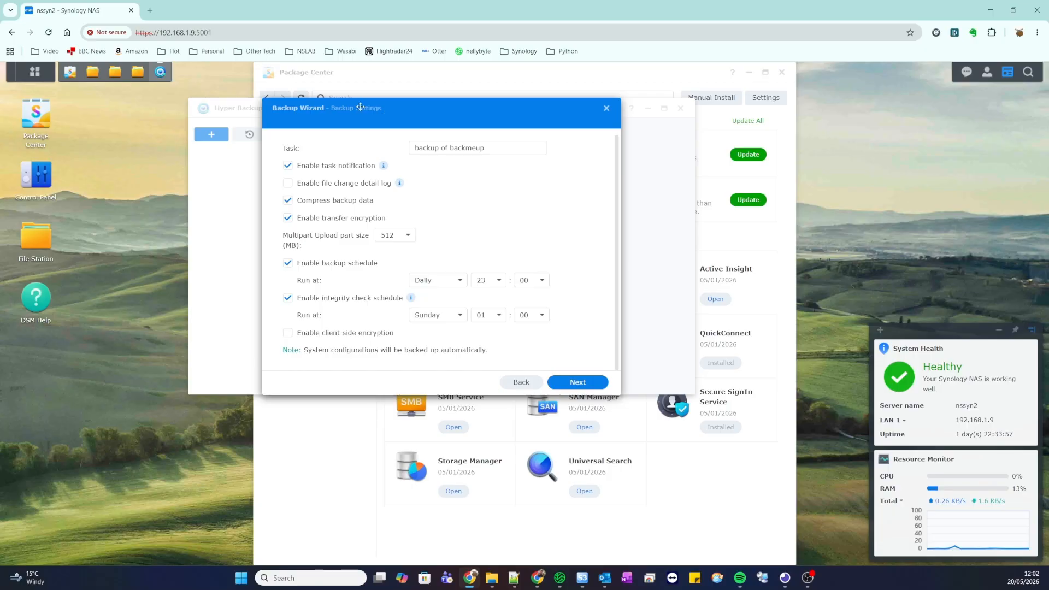
Accept the backup settings and continue to the rotation settings
{"action": "scroll", "coordinate": [453, 211], "scroll_direction": "up", "scroll_amount": 1}
{"action": "scroll", "coordinate": [449, 214], "scroll_direction": "down", "scroll_amount": 1}
{"action": "left_click", "coordinate": [595, 384]}
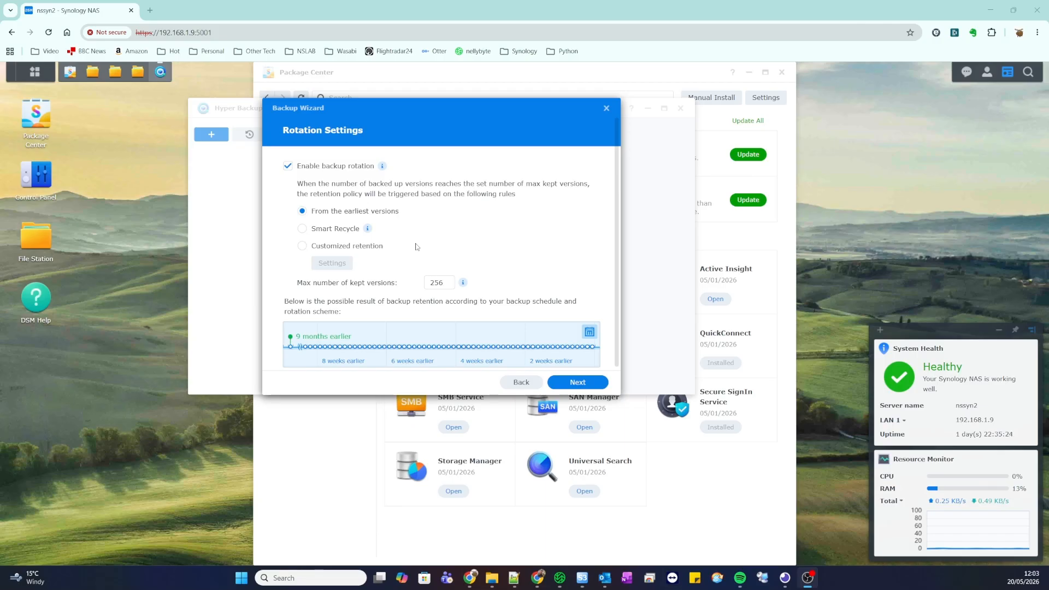
Try a maximum of 30 and then 7 kept versions with rotation from the earliest versions
{"action": "double_click", "coordinate": [444, 282]}
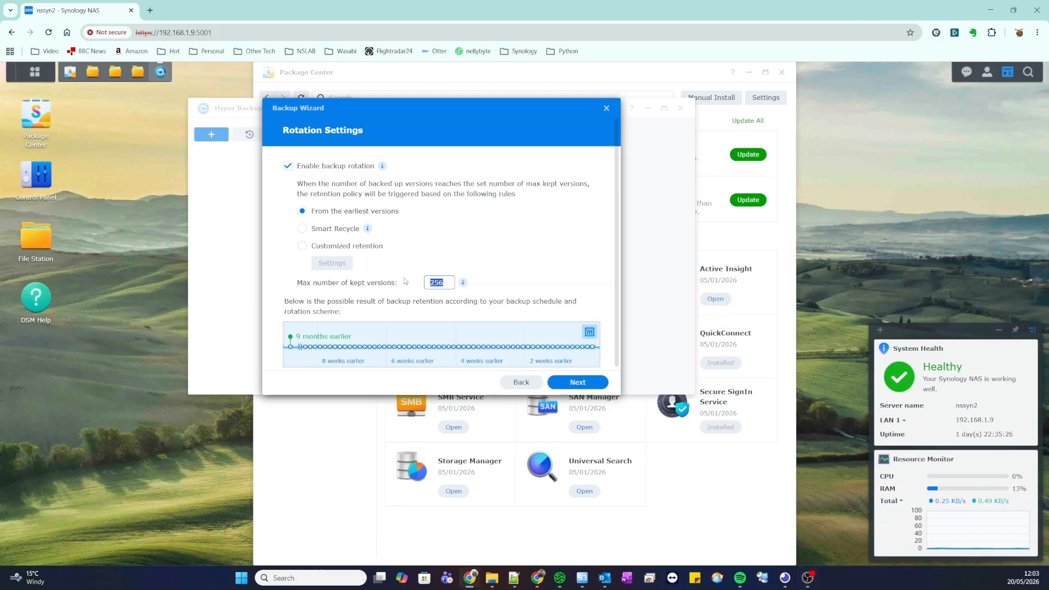
{"action": "type", "text": "30"}
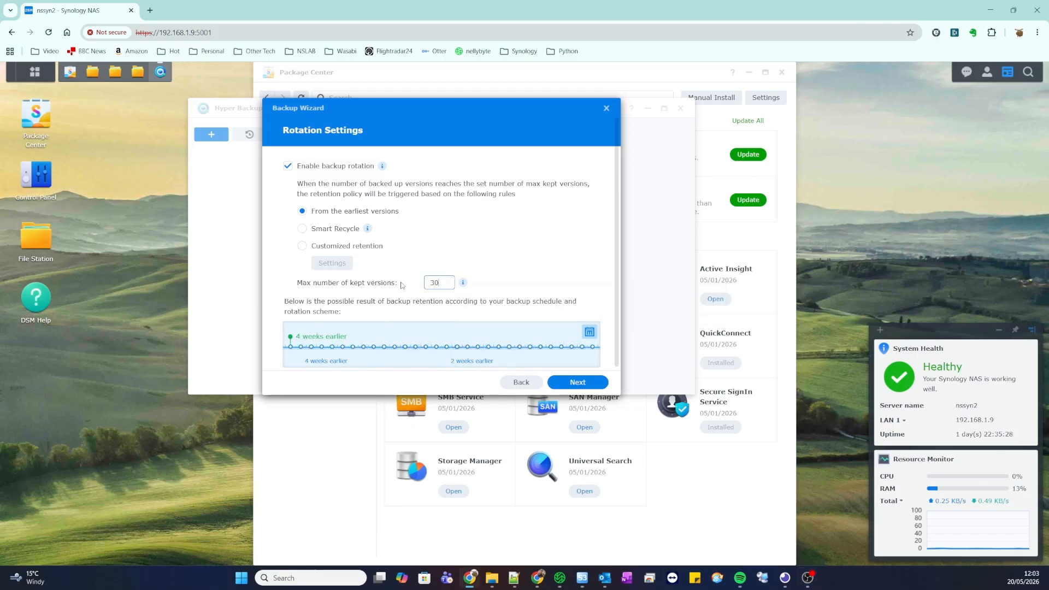
{"action": "mouse_move", "coordinate": [396, 347]}
{"action": "left_click_drag", "start_coordinate": [441, 282], "coordinate": [410, 286]}
{"action": "type", "text": "7"}
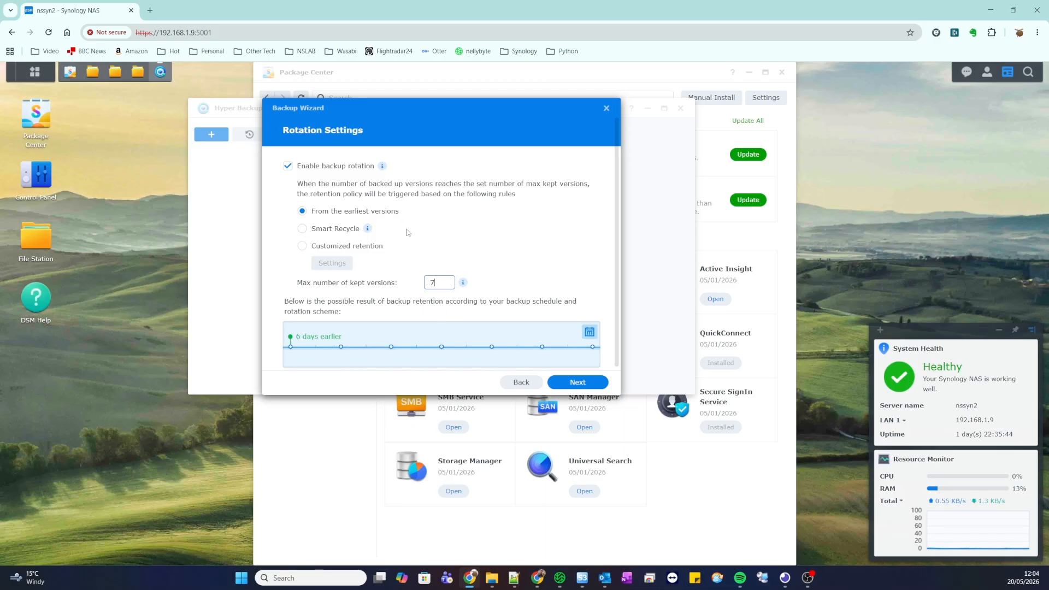
Try Smart Recycle rotation with a maximum of 30 and then 300 kept versions
{"action": "mouse_move", "coordinate": [368, 230]}
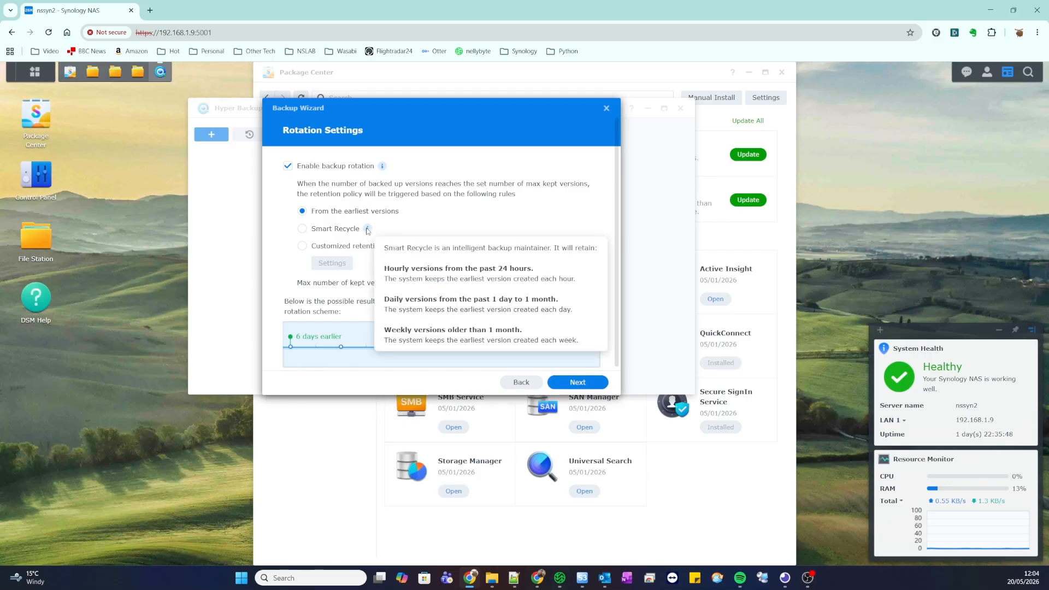
{"action": "left_click", "coordinate": [303, 230]}
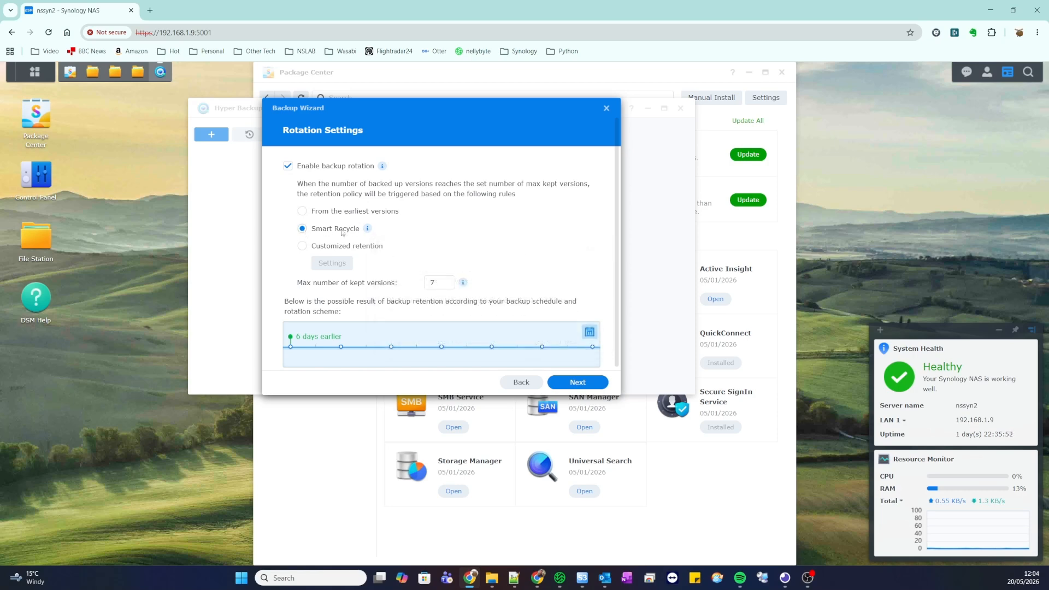
{"action": "double_click", "coordinate": [428, 283]}
{"action": "type", "text": "30"}
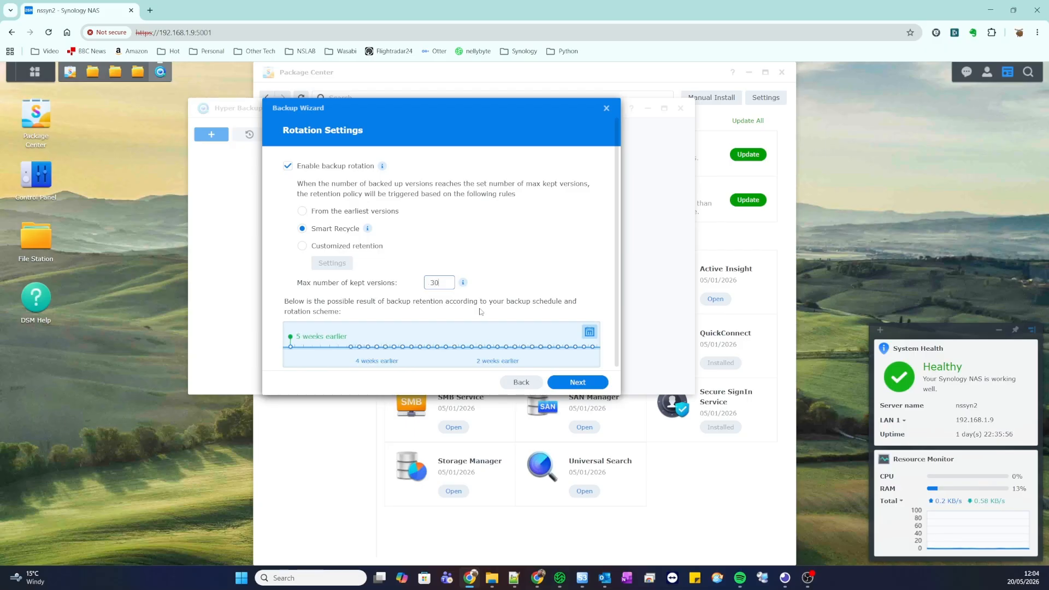
{"action": "double_click", "coordinate": [440, 285]}
{"action": "type", "text": "300"}
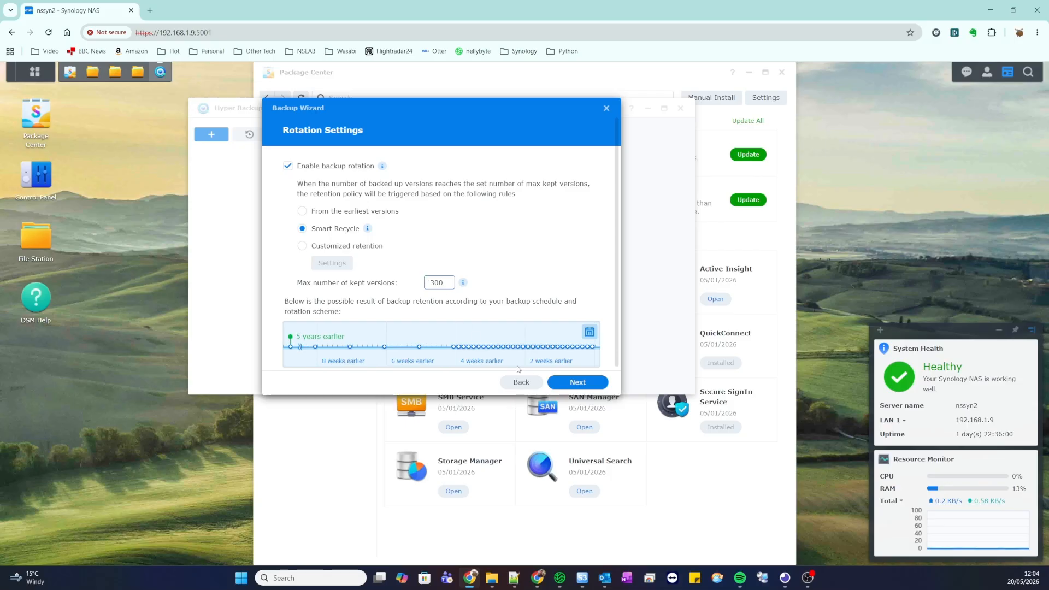
Try customized retention, look at its duration and version interval rules, and cancel them
{"action": "mouse_move", "coordinate": [368, 230]}
{"action": "left_click", "coordinate": [303, 247]}
{"action": "left_click", "coordinate": [328, 263]}
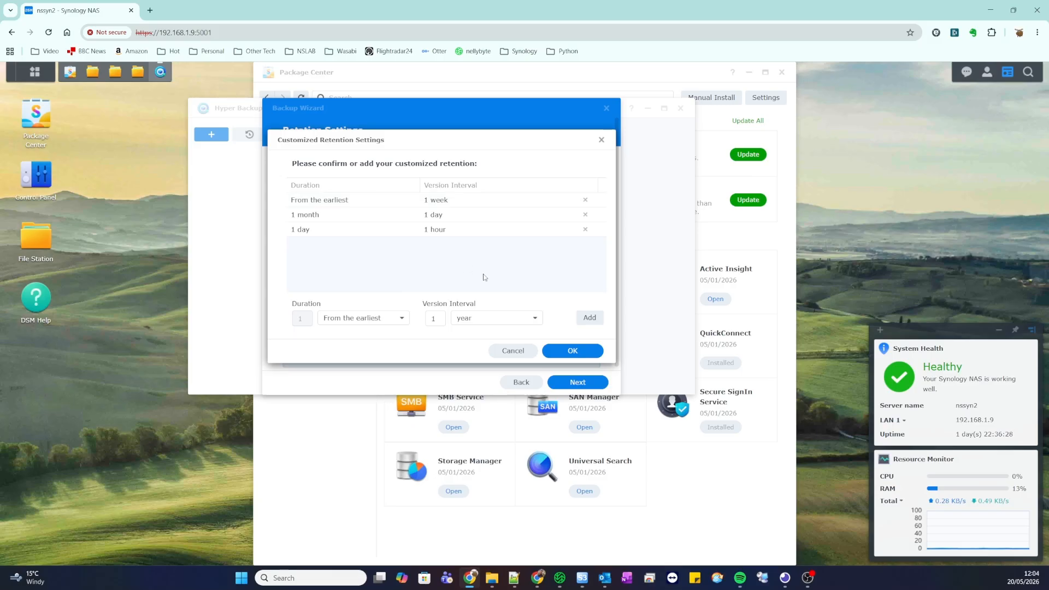
{"action": "left_click", "coordinate": [513, 351]}
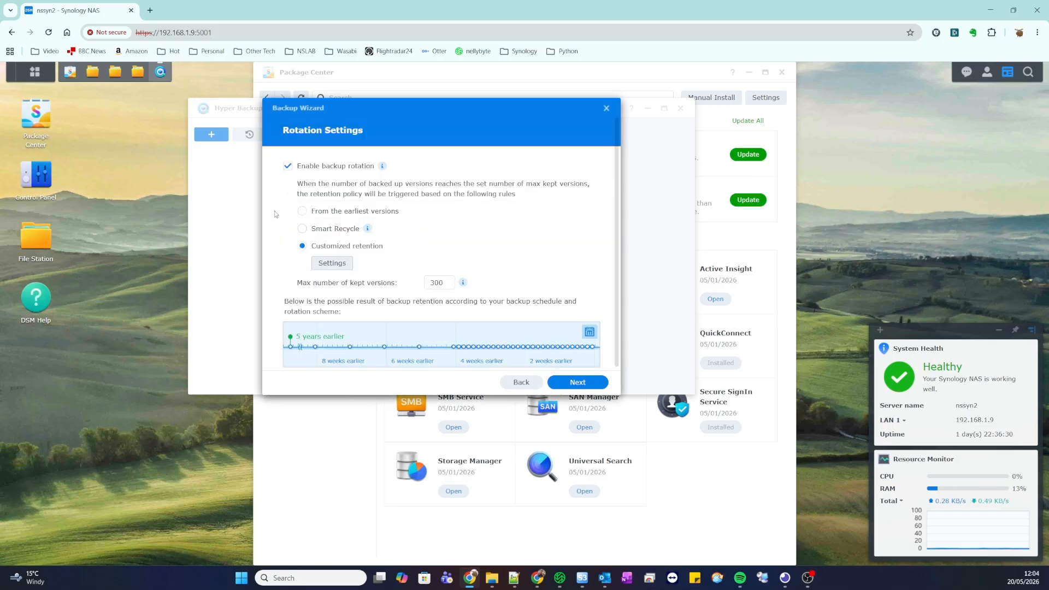
Set backup rotation to remove from the earliest versions with a maximum of 7 kept versions
{"action": "left_click", "coordinate": [303, 211]}
{"action": "double_click", "coordinate": [447, 280]}
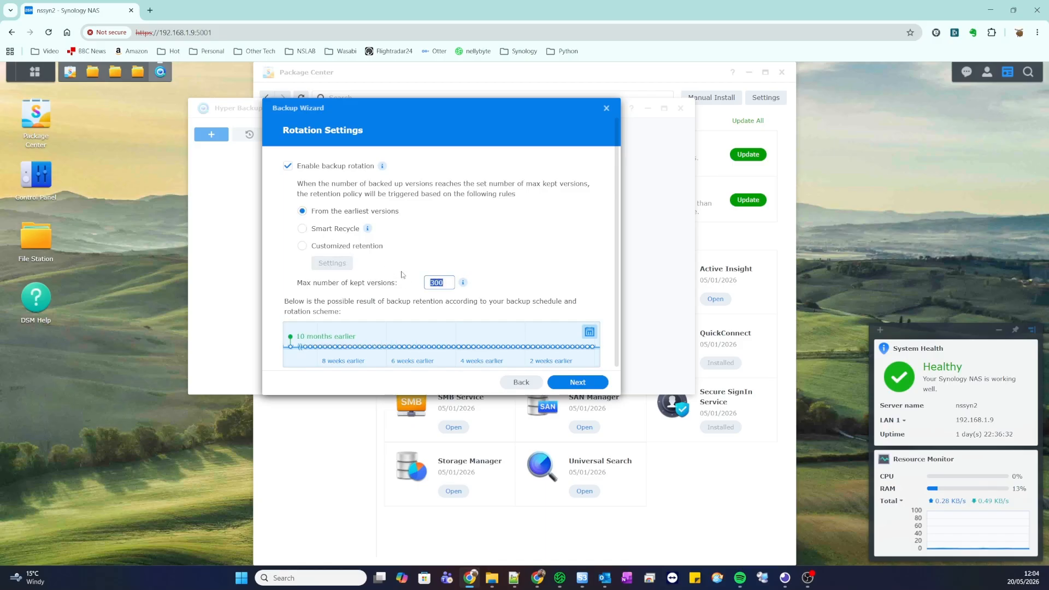
{"action": "type", "text": "7"}
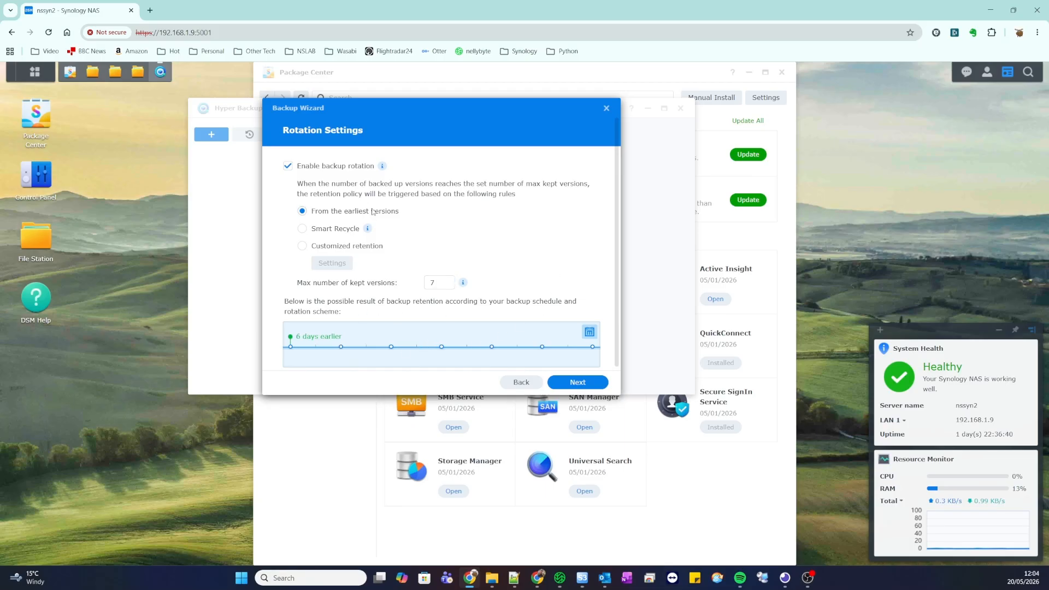
Review the task summary, create the backup task and start its first backup immediately
{"action": "left_click", "coordinate": [577, 383]}
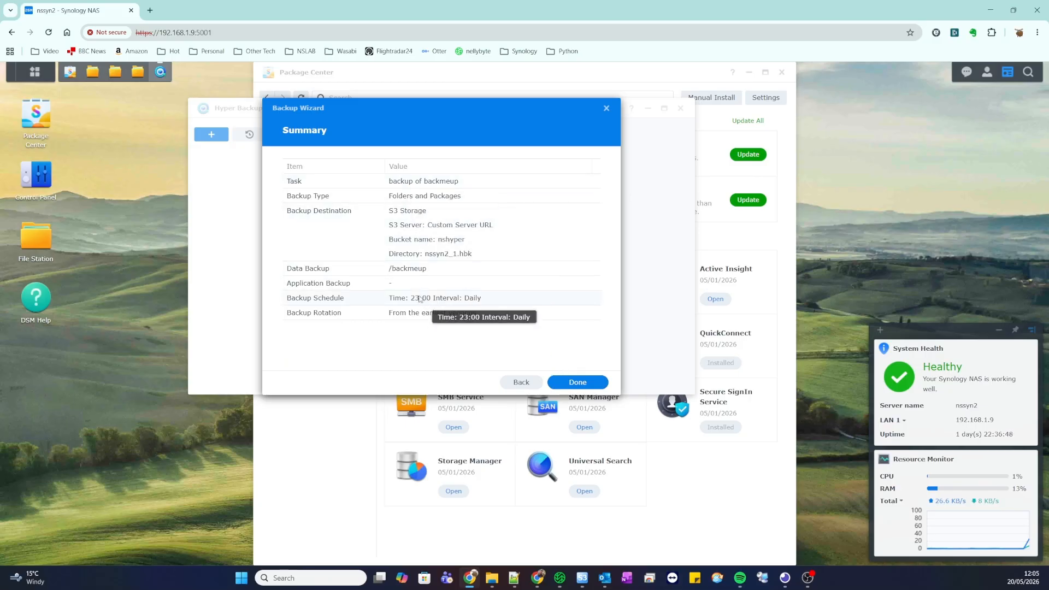
{"action": "left_click", "coordinate": [582, 383]}
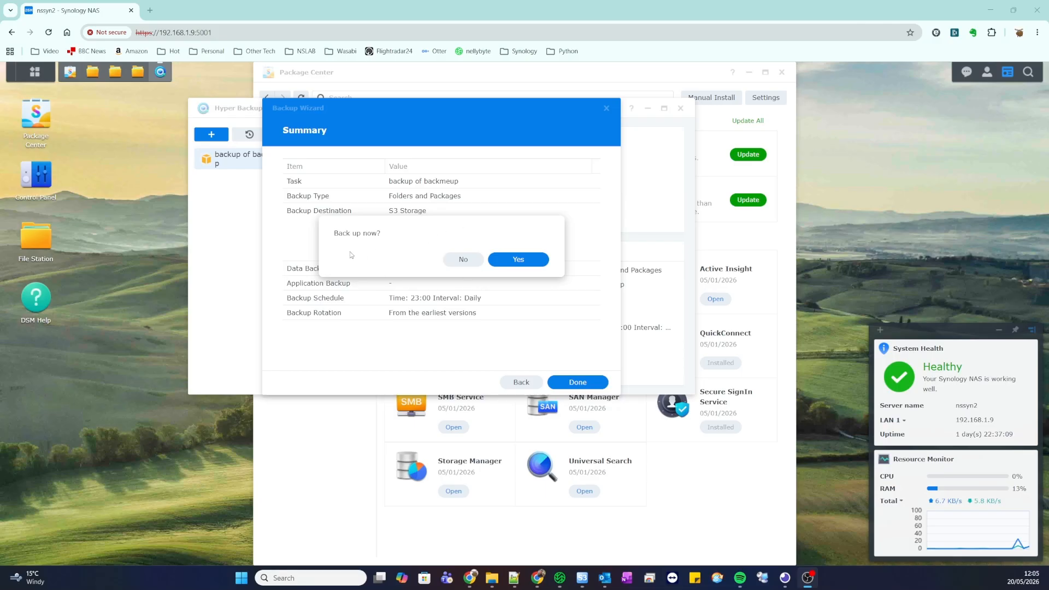
{"action": "left_click", "coordinate": [518, 260]}
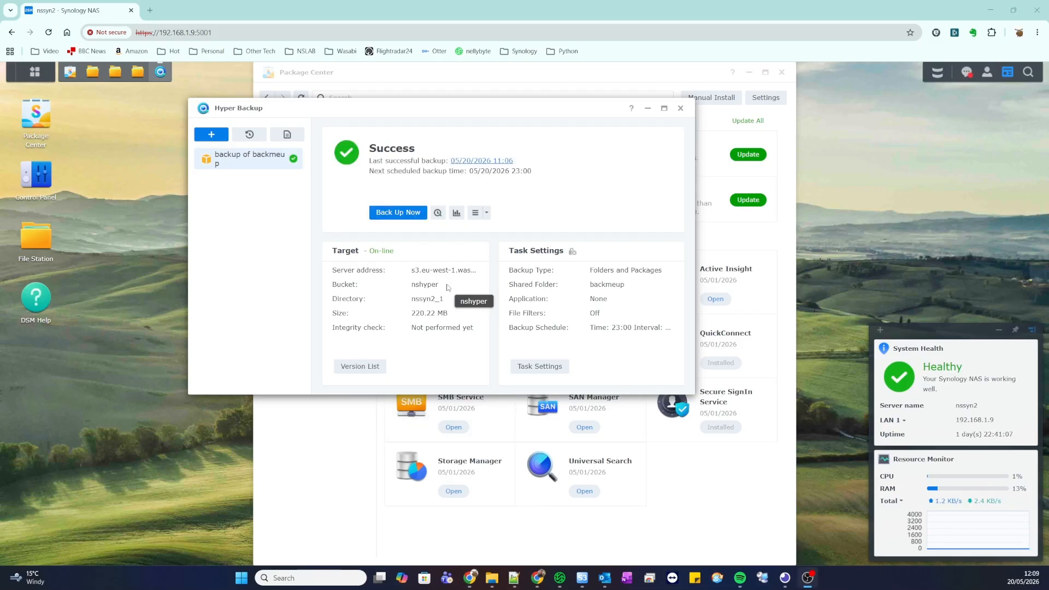
Switch to the Wasabi console and examine the contents of the nssyn2_1.hbk folder in the nshyper bucket
{"action": "left_click", "coordinate": [538, 578]}
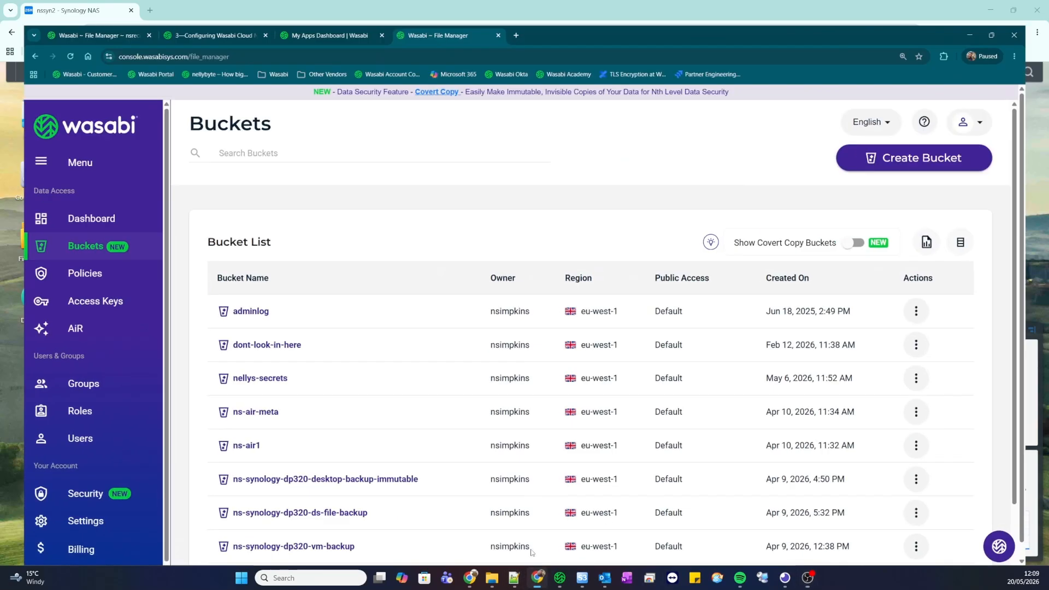
{"action": "scroll", "coordinate": [340, 377], "scroll_direction": "down", "scroll_amount": 3}
{"action": "left_click", "coordinate": [235, 519]}
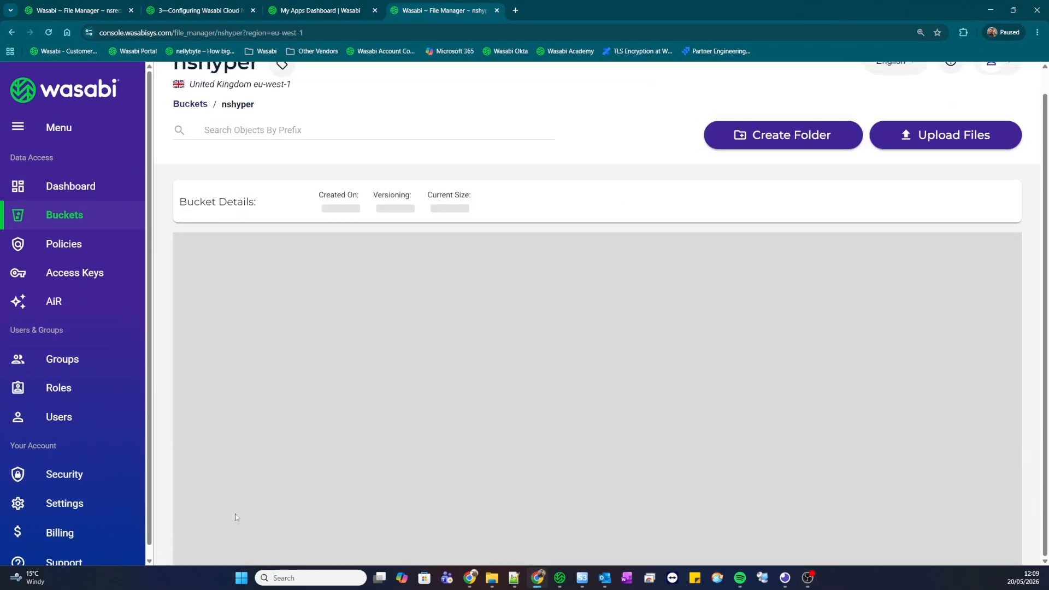
{"action": "left_click", "coordinate": [254, 376]}
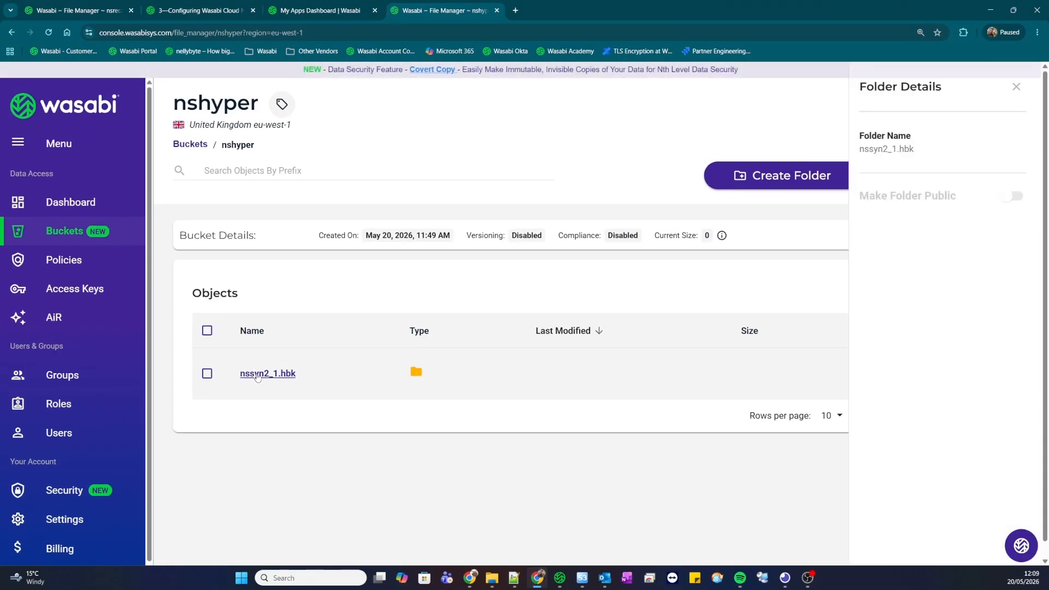
{"action": "left_click", "coordinate": [254, 376]}
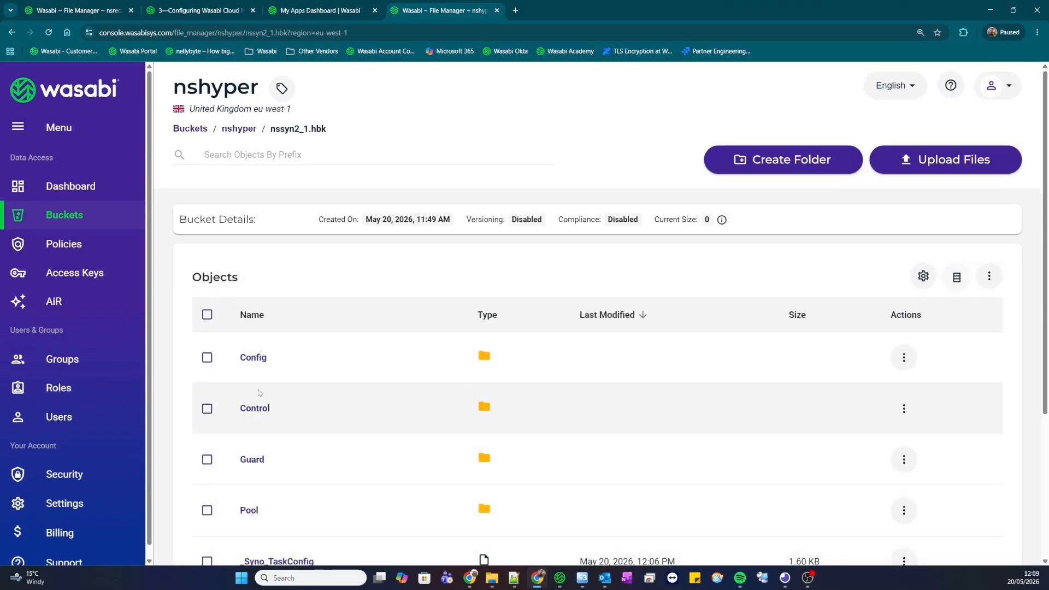
{"action": "scroll", "coordinate": [258, 389], "scroll_direction": "down", "scroll_amount": 4}
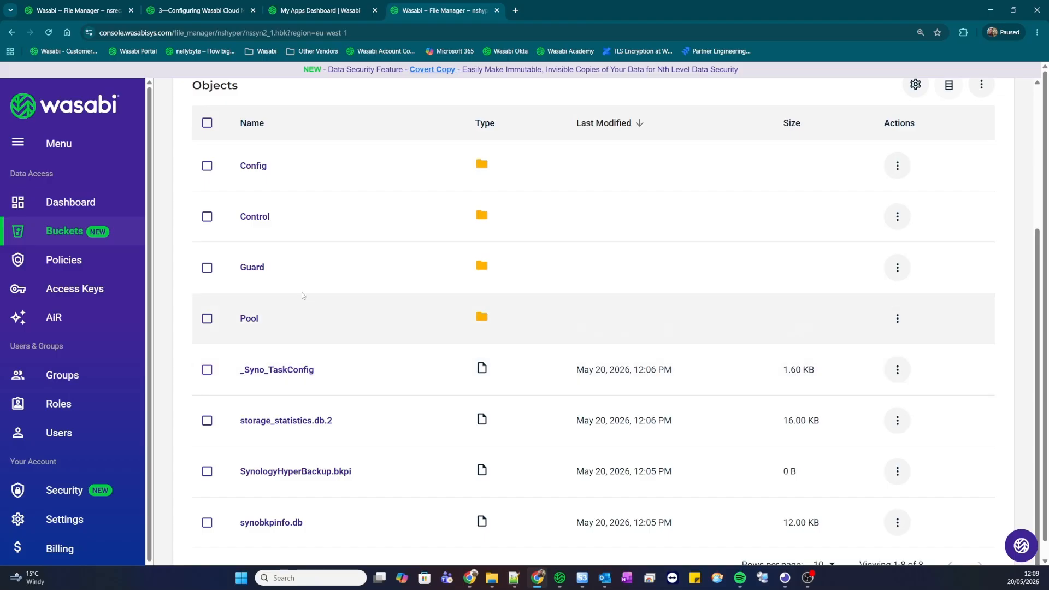
{"action": "left_click", "coordinate": [990, 10]}
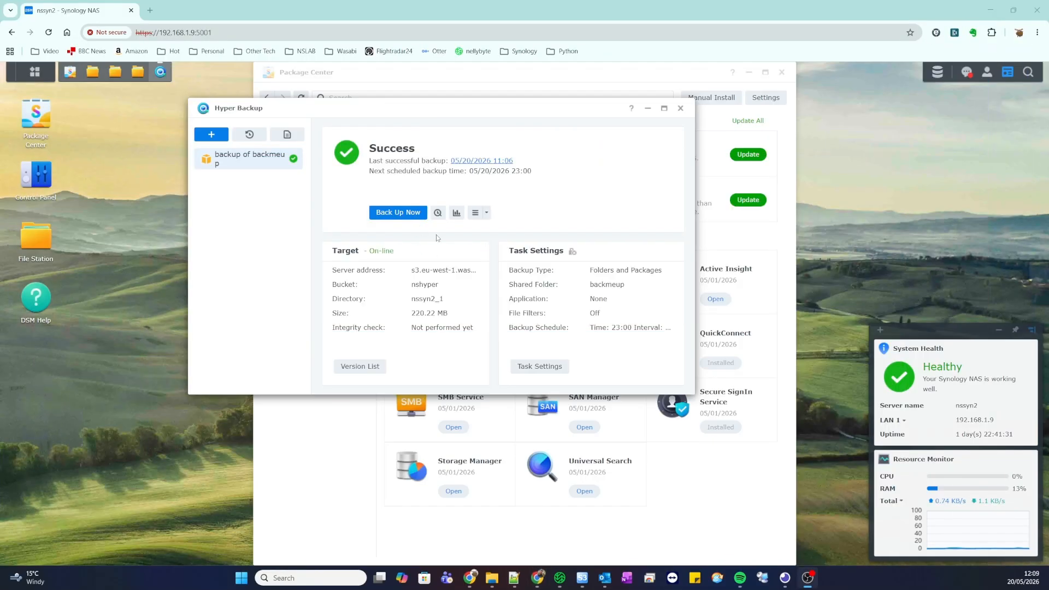
Check the destination usage graph in the backup task's statistics in Hyper Backup
{"action": "left_click", "coordinate": [457, 213]}
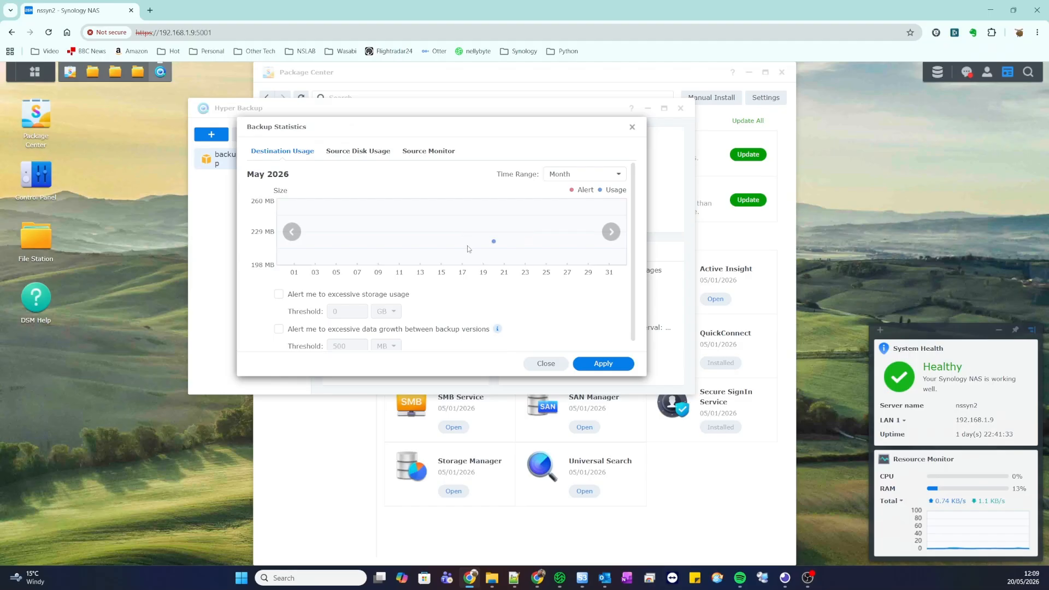
{"action": "mouse_move", "coordinate": [496, 241]}
{"action": "left_click", "coordinate": [546, 363]}
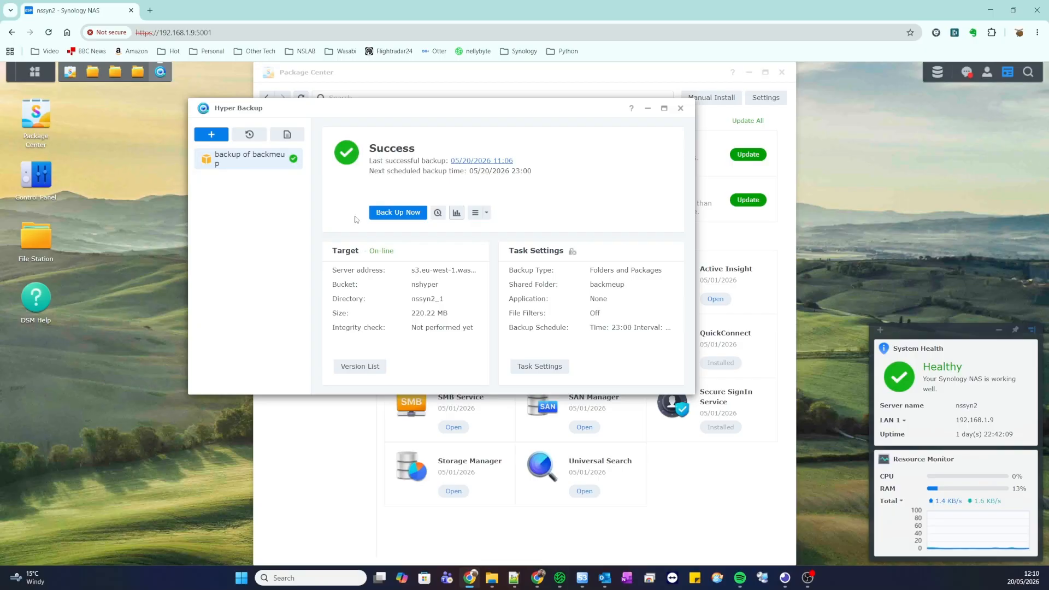
View the backup types offered for a new backup task, leave the wizard and close Hyper Backup
{"action": "left_click", "coordinate": [212, 134]}
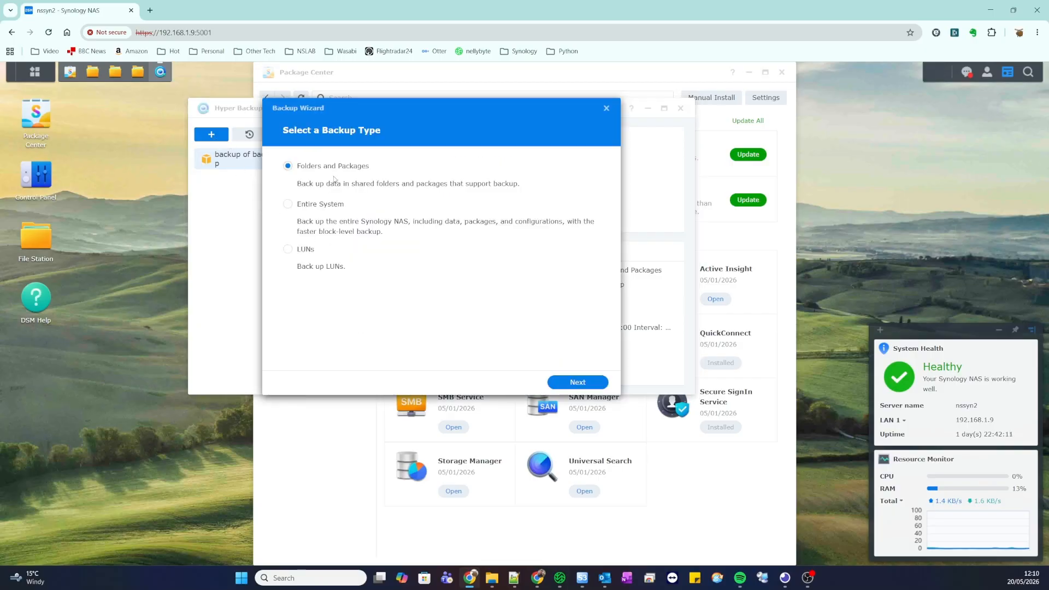
{"action": "left_click", "coordinate": [607, 111]}
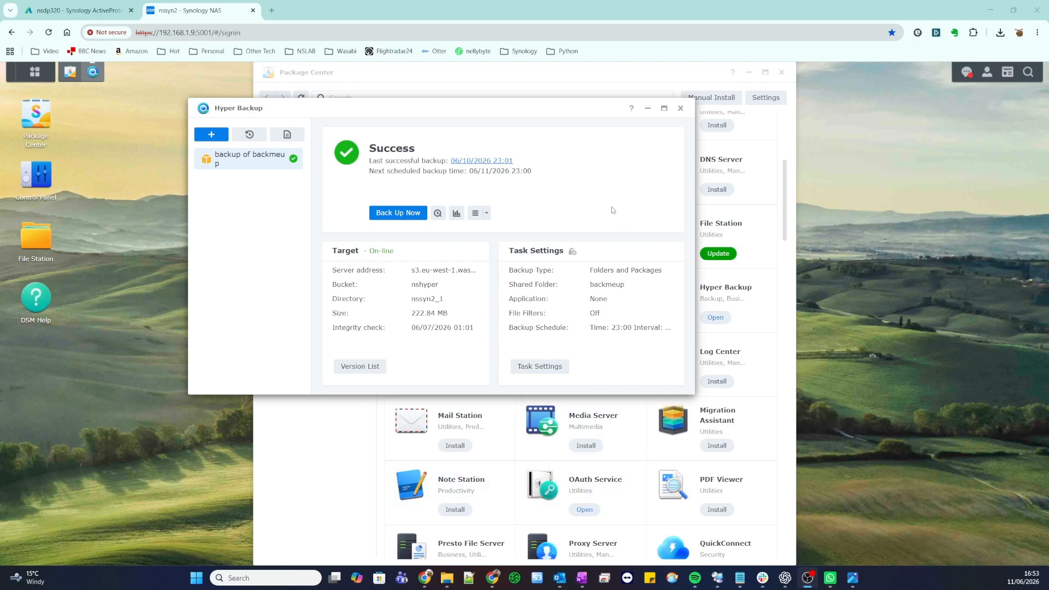
{"action": "left_click", "coordinate": [681, 109]}
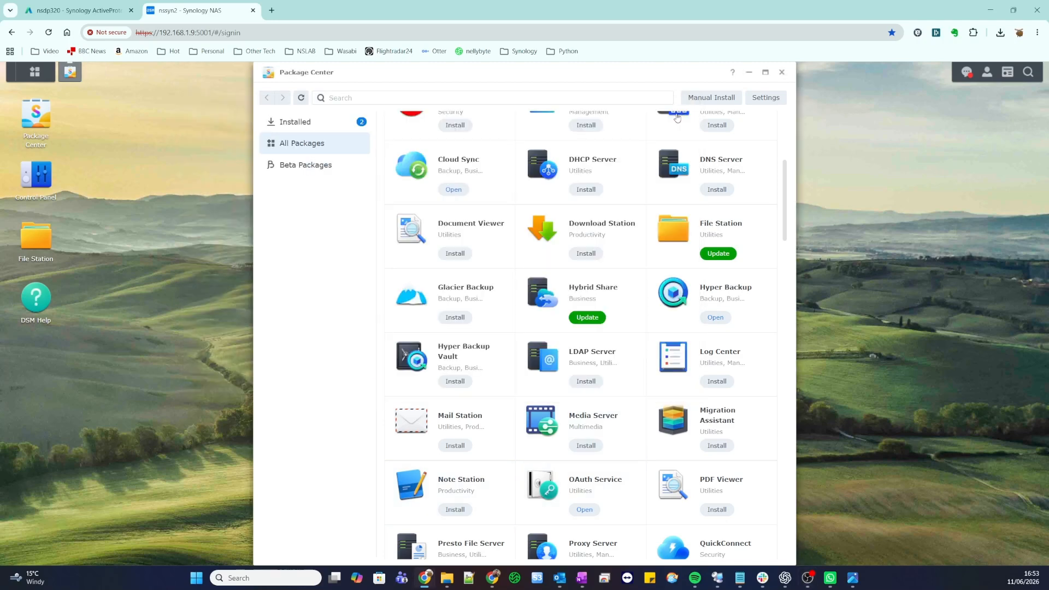
Open the installed Cloud Sync package from the package list and minimize Package Center
{"action": "scroll", "coordinate": [498, 375], "scroll_direction": "down", "scroll_amount": 3}
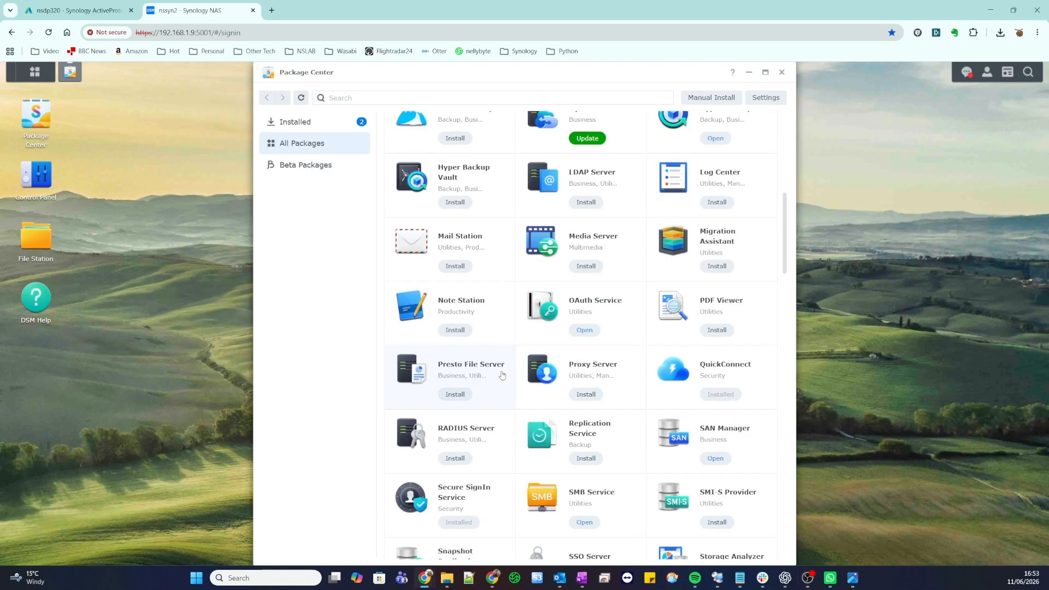
{"action": "scroll", "coordinate": [495, 375], "scroll_direction": "up", "scroll_amount": 5}
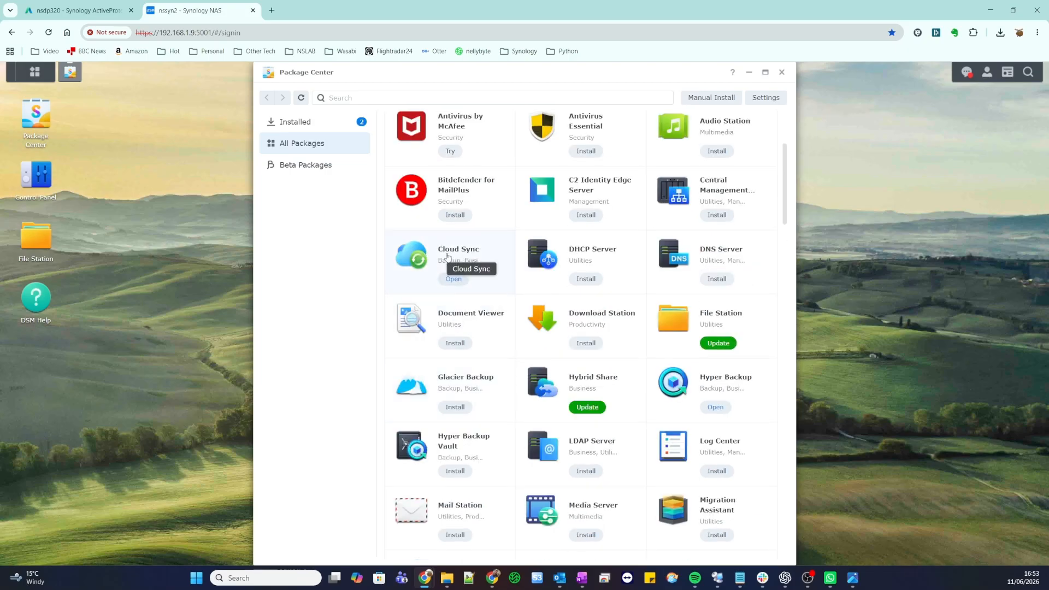
{"action": "left_click", "coordinate": [455, 282]}
{"action": "left_click", "coordinate": [750, 73]}
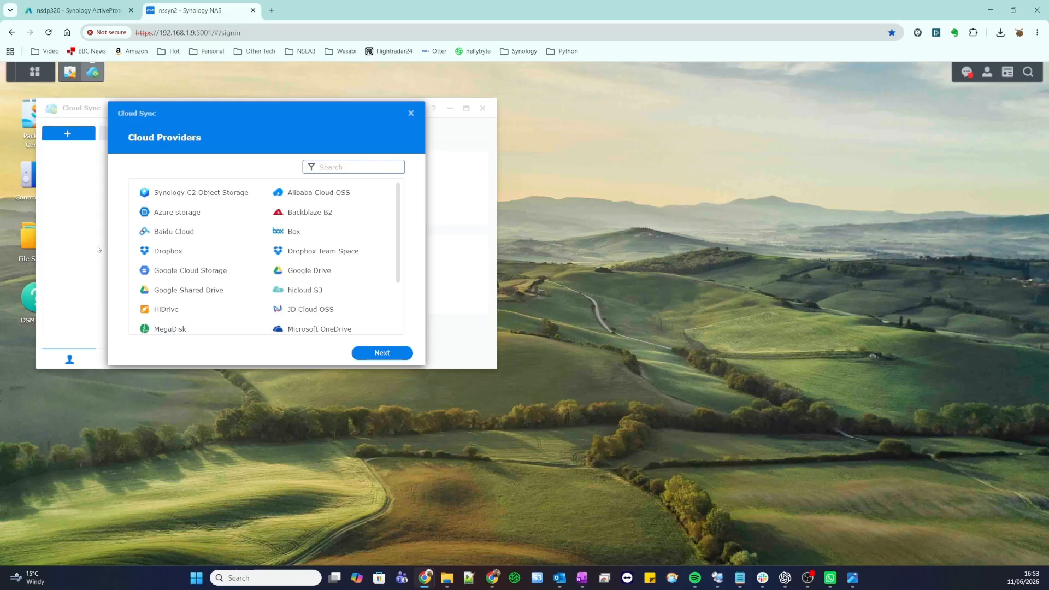
Choose S3 storage as the cloud provider for the new Cloud Sync connection
{"action": "scroll", "coordinate": [246, 230], "scroll_direction": "down", "scroll_amount": 3}
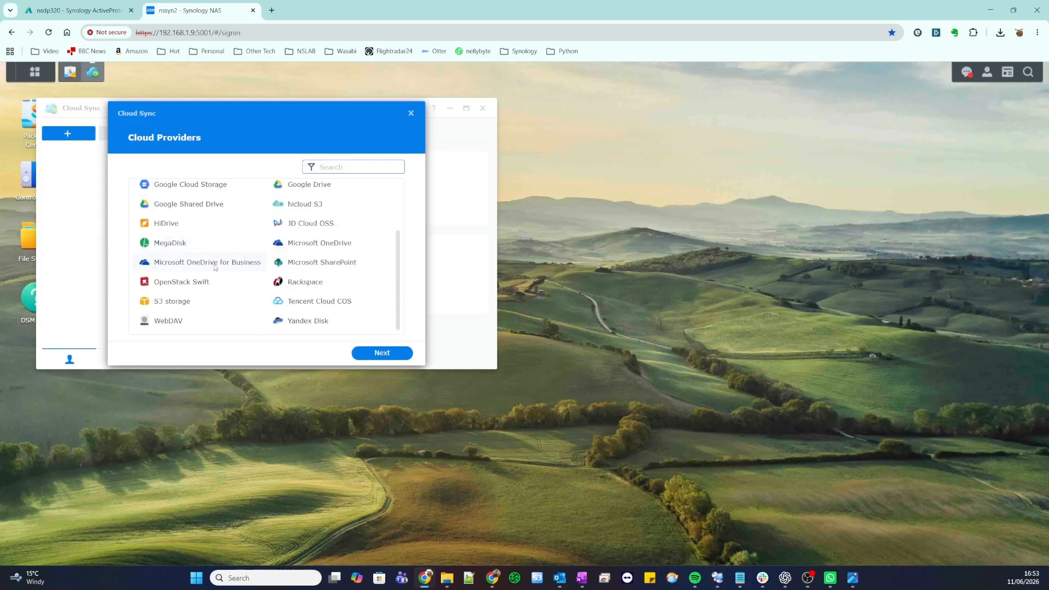
{"action": "scroll", "coordinate": [214, 287], "scroll_direction": "up", "scroll_amount": 3}
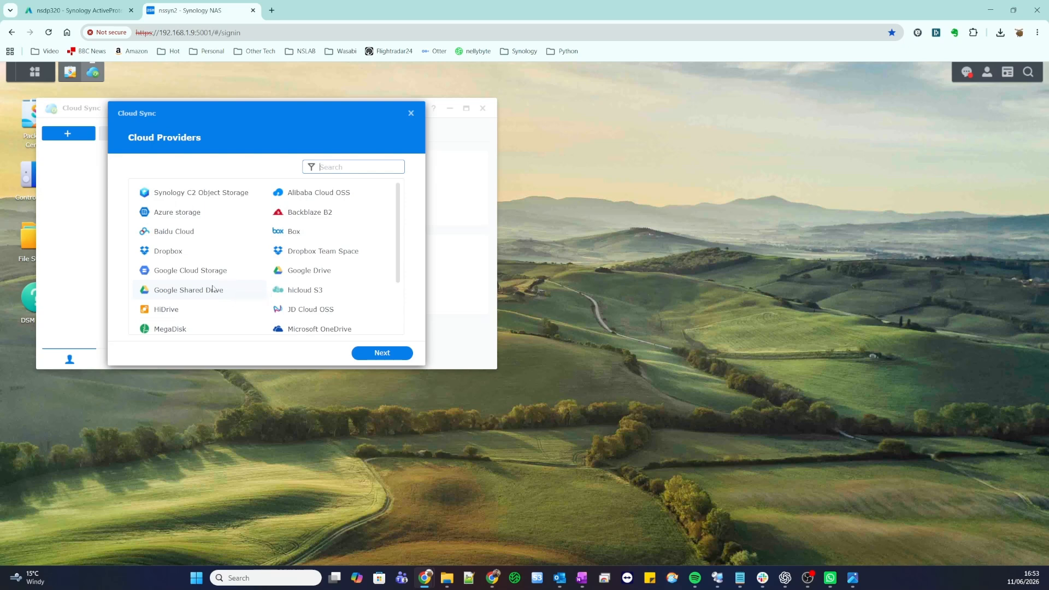
{"action": "scroll", "coordinate": [197, 288], "scroll_direction": "down", "scroll_amount": 3}
{"action": "left_click", "coordinate": [173, 301]}
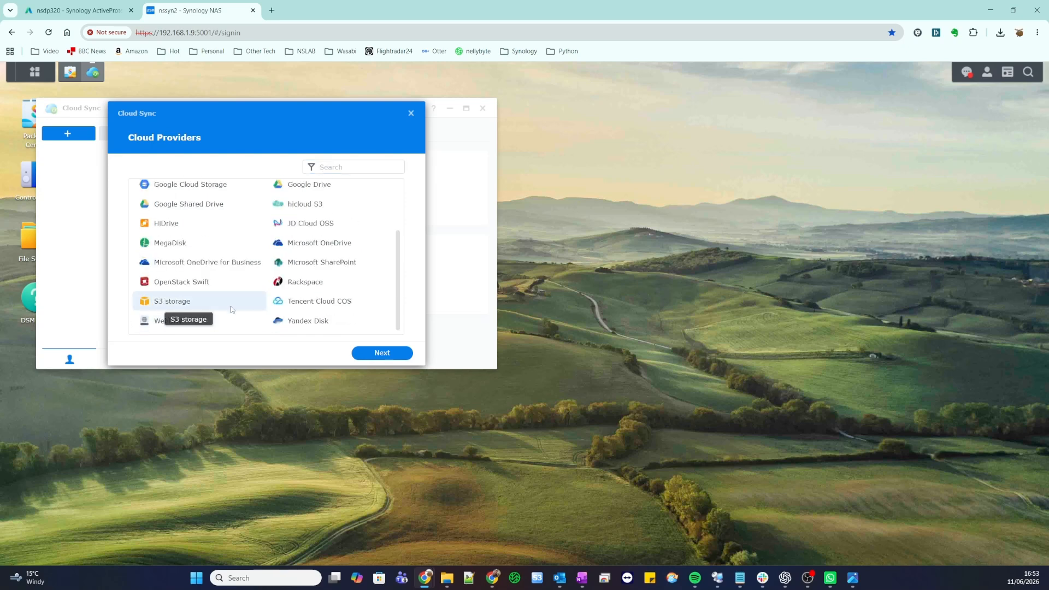
{"action": "left_click", "coordinate": [381, 355]}
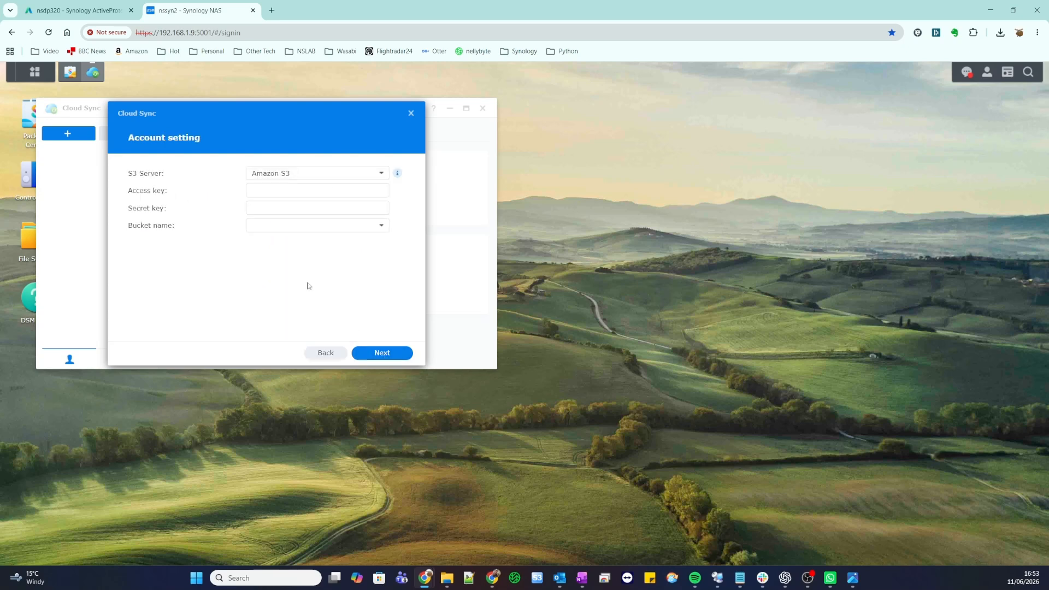
Set the S3 server to Custom Server URL with the server address s3.eu-west-1.wasabisys.com
{"action": "left_click", "coordinate": [331, 175]}
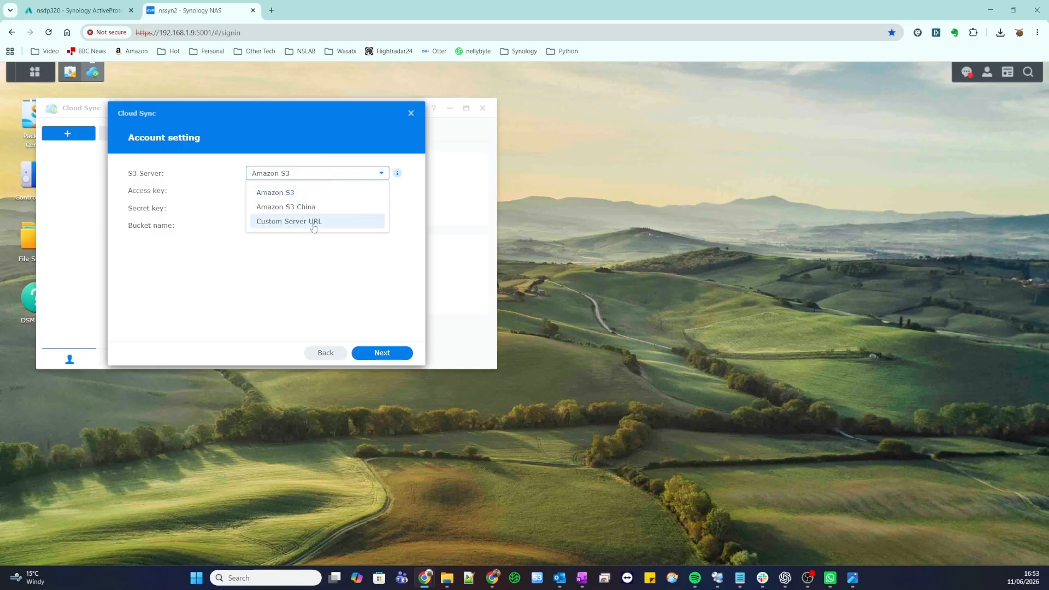
{"action": "left_click", "coordinate": [278, 222]}
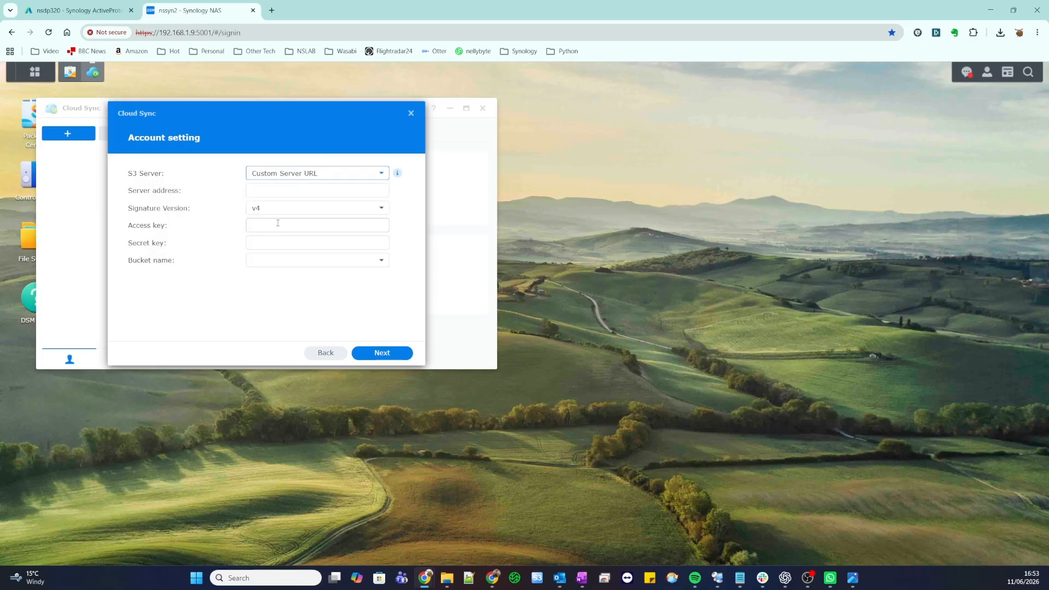
{"action": "left_click", "coordinate": [292, 191]}
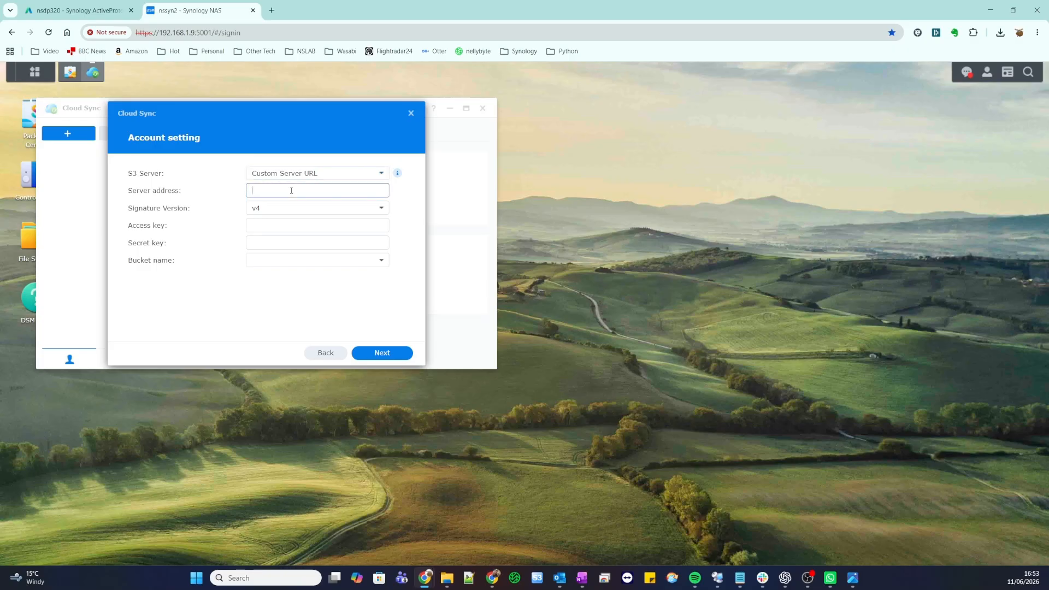
{"action": "type", "text": "s3.eu-west-1.wasabisys.com"}
Copy the Wasabi access key and secret key into their fields in the account settings
{"action": "left_click", "coordinate": [284, 229]}
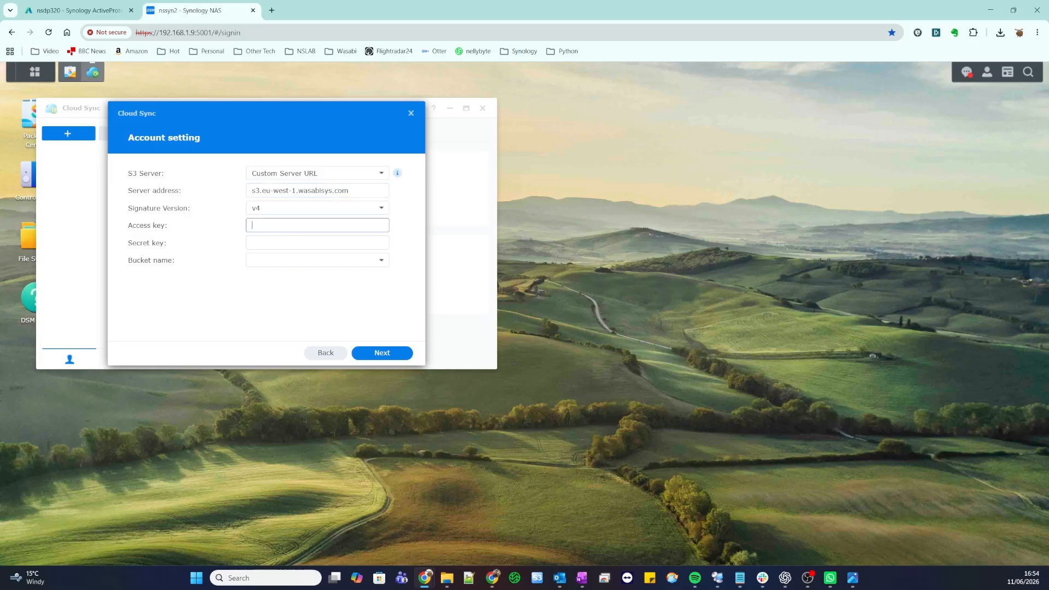
{"action": "key", "text": "alt+Tab"}
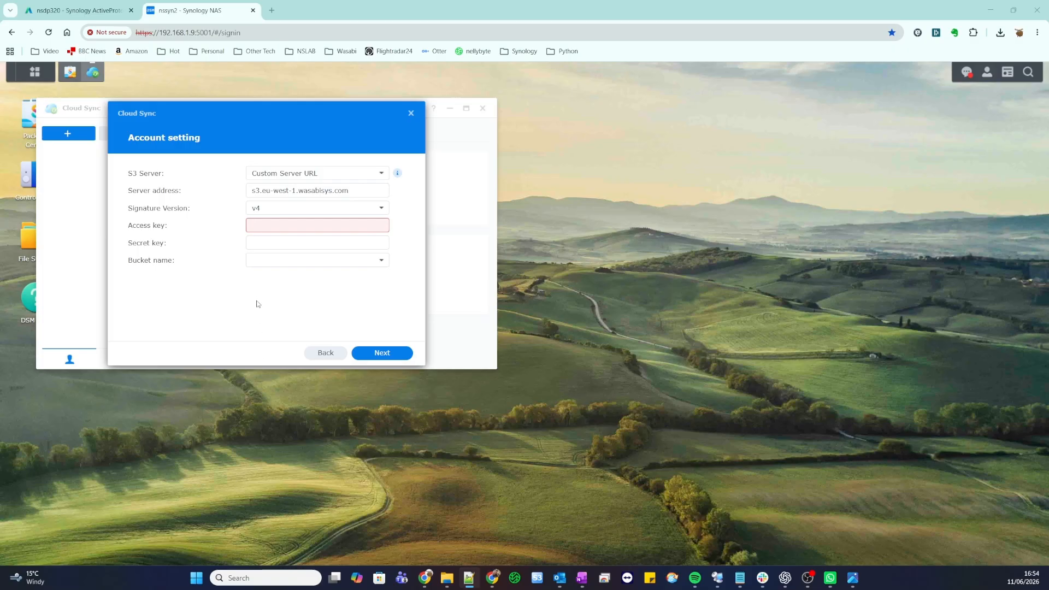
{"action": "key", "text": "alt+Tab"}
{"action": "key", "text": "ctrl+v"}
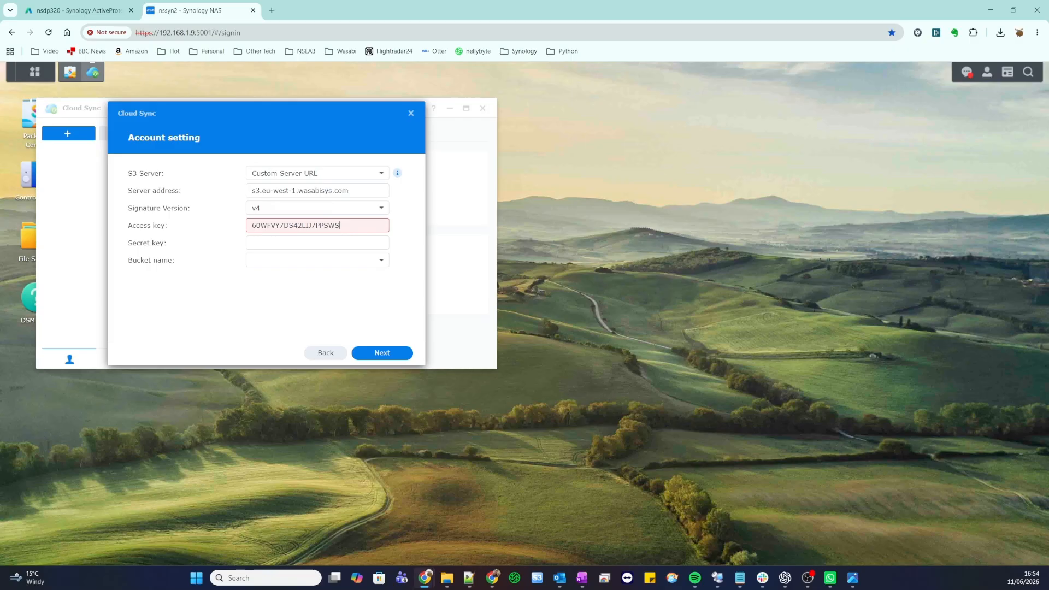
{"action": "key", "text": "alt+Tab"}
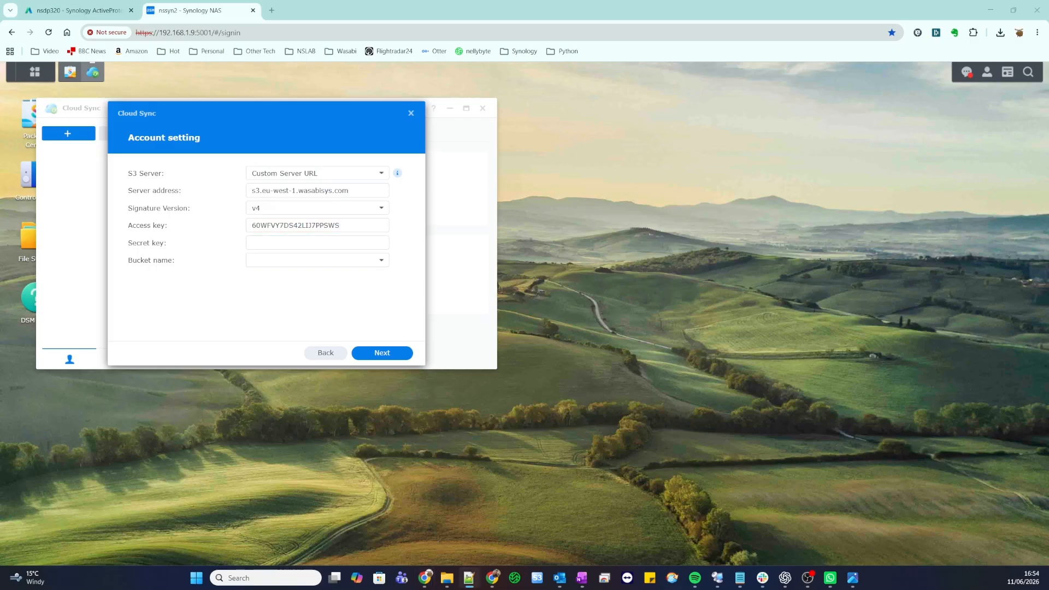
{"action": "left_click", "coordinate": [284, 244]}
{"action": "key", "text": "ctrl+v"}
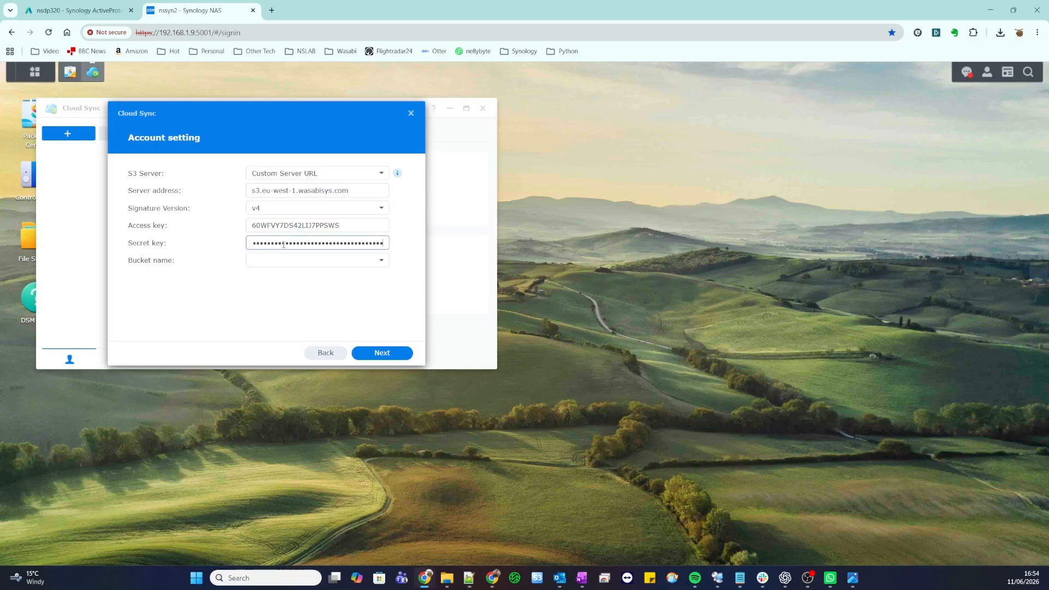
Select the nssynologysync bucket and continue to the task settings
{"action": "left_click", "coordinate": [382, 260]}
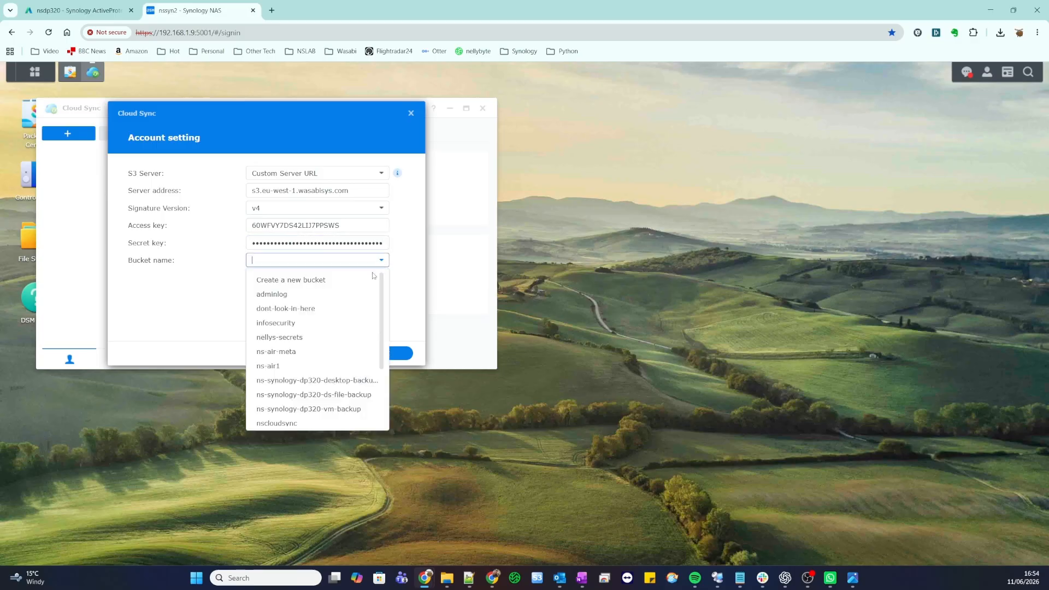
{"action": "scroll", "coordinate": [276, 377], "scroll_direction": "down", "scroll_amount": 2}
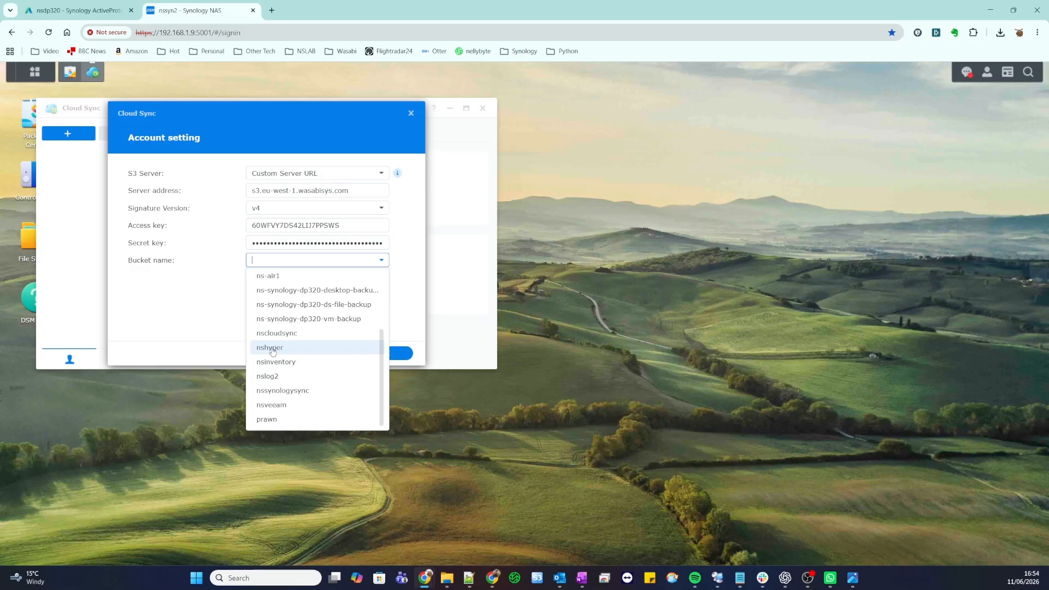
{"action": "left_click", "coordinate": [283, 391]}
{"action": "left_click", "coordinate": [382, 354]}
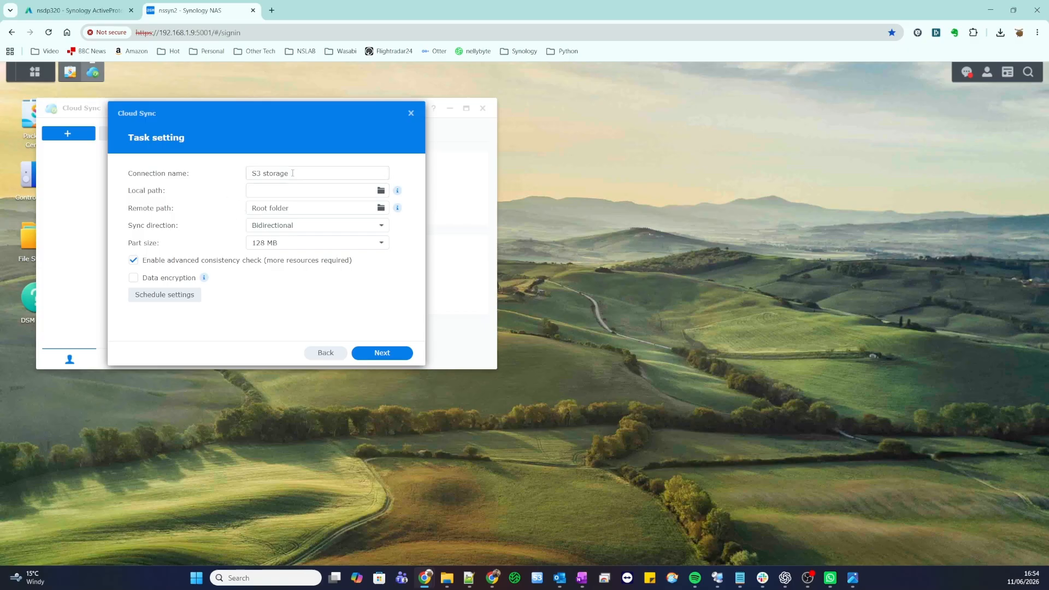
Keep the connection name S3 storage and set the local path to the syncme shared folder
{"action": "left_click_drag", "start_coordinate": [302, 174], "coordinate": [235, 174]}
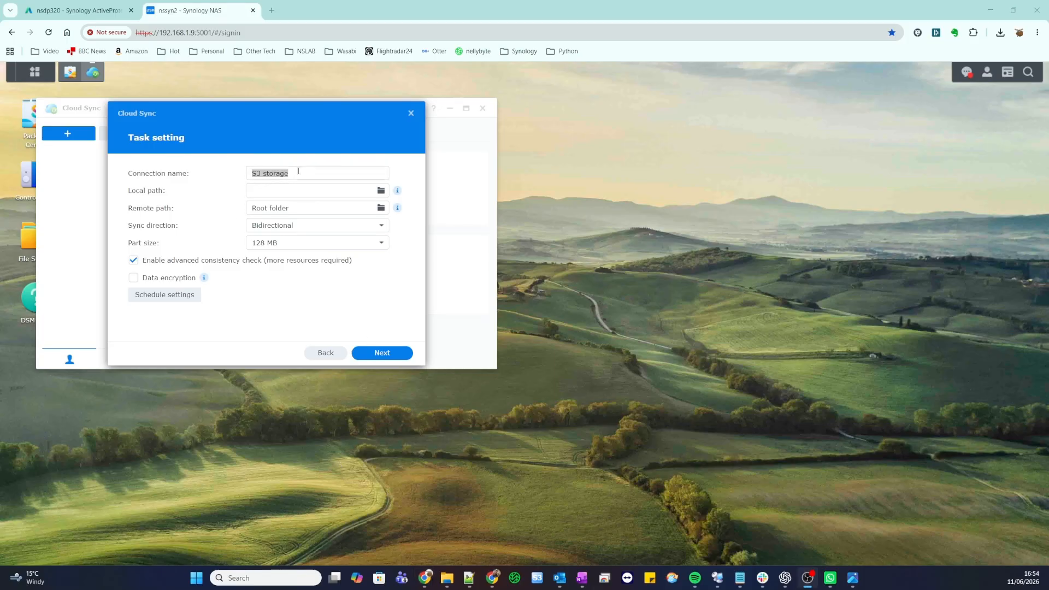
{"action": "left_click", "coordinate": [338, 192]}
{"action": "left_click", "coordinate": [381, 190]}
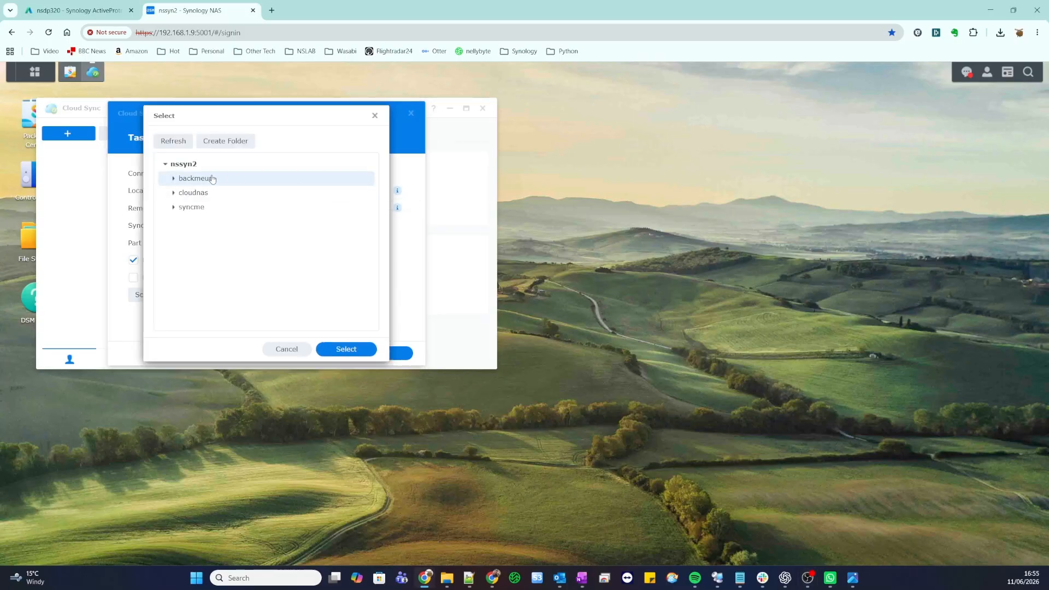
{"action": "left_click", "coordinate": [192, 209]}
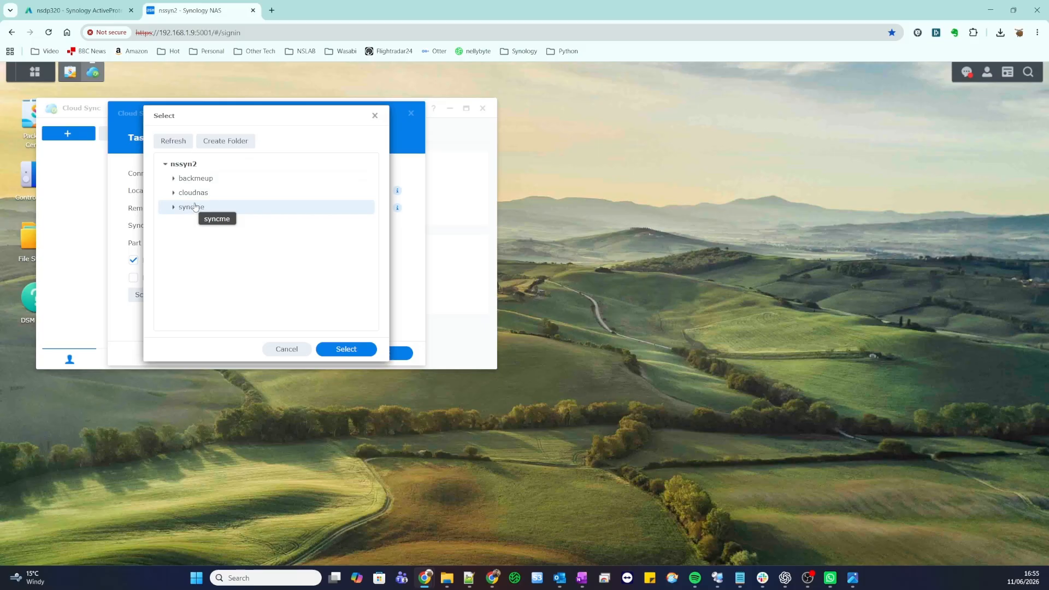
{"action": "left_click", "coordinate": [347, 350]}
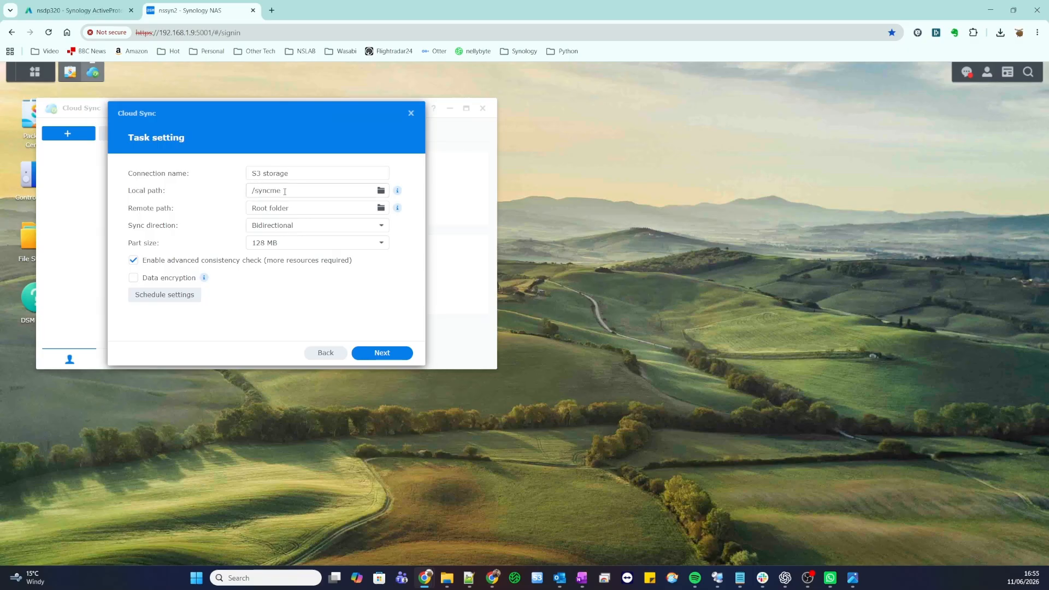
Show the contents of the syncme folder in File Station and place its window beside the Cloud Sync wizard
{"action": "left_click", "coordinate": [28, 240]}
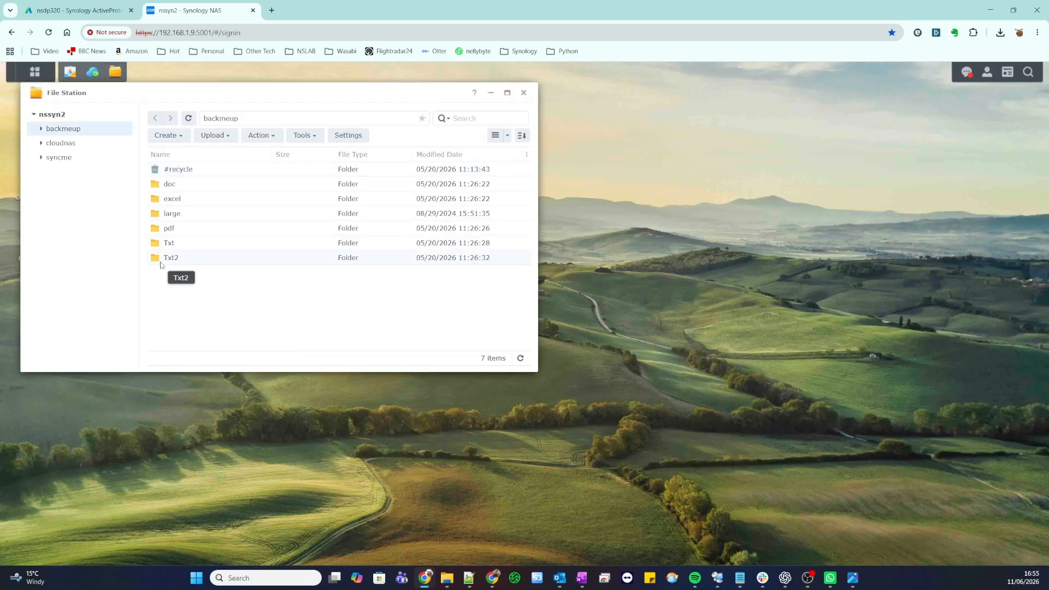
{"action": "left_click", "coordinate": [54, 158]}
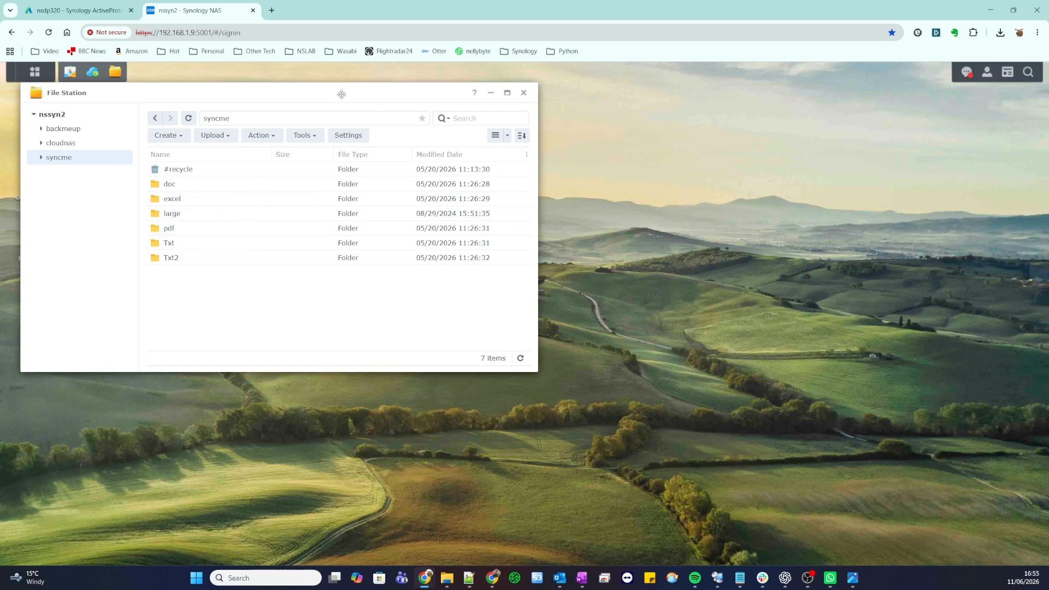
{"action": "left_click_drag", "start_coordinate": [341, 94], "coordinate": [809, 260]}
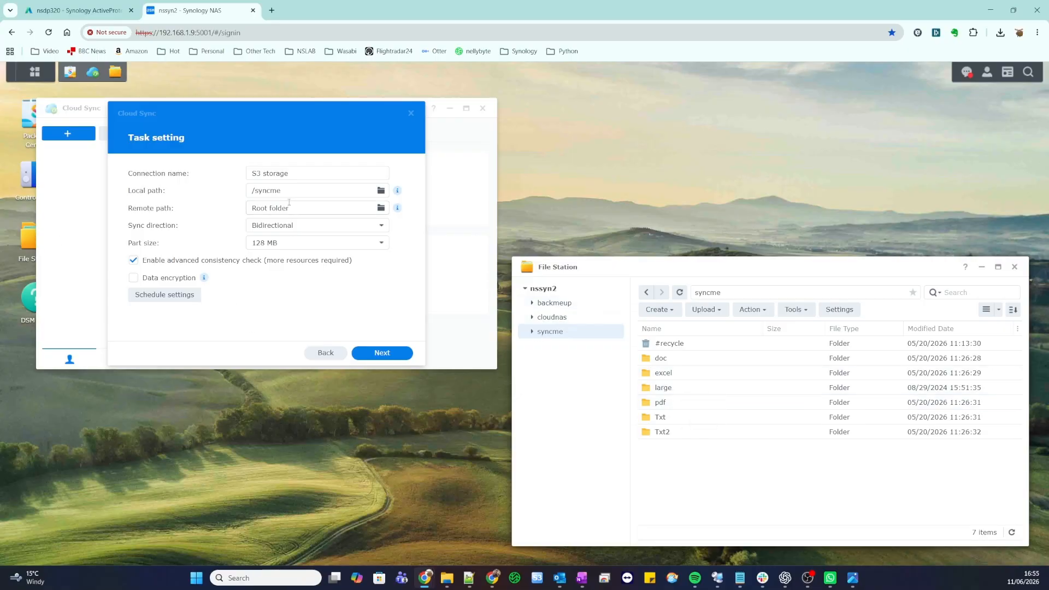
Review the sync direction options, keep Bidirectional and continue to the task summary
{"action": "left_click", "coordinate": [309, 230]}
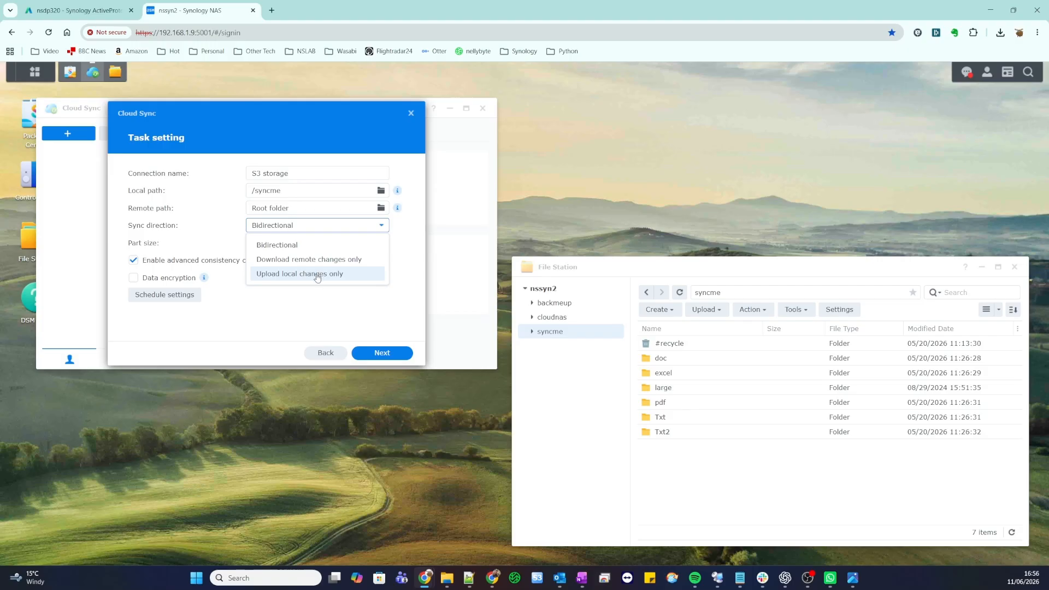
{"action": "left_click", "coordinate": [297, 246]}
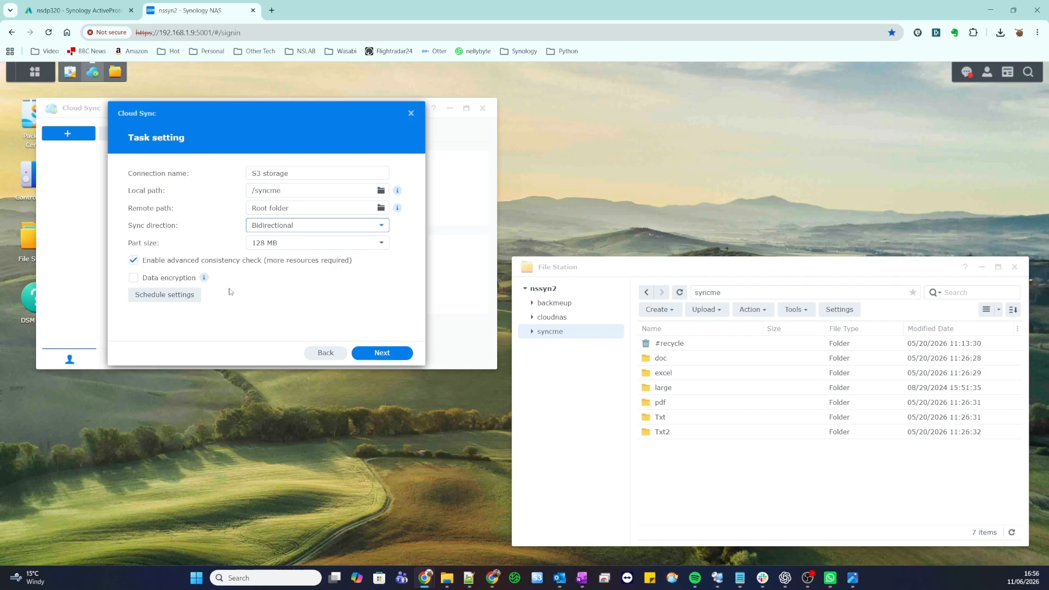
{"action": "mouse_move", "coordinate": [205, 280]}
{"action": "left_click", "coordinate": [365, 353]}
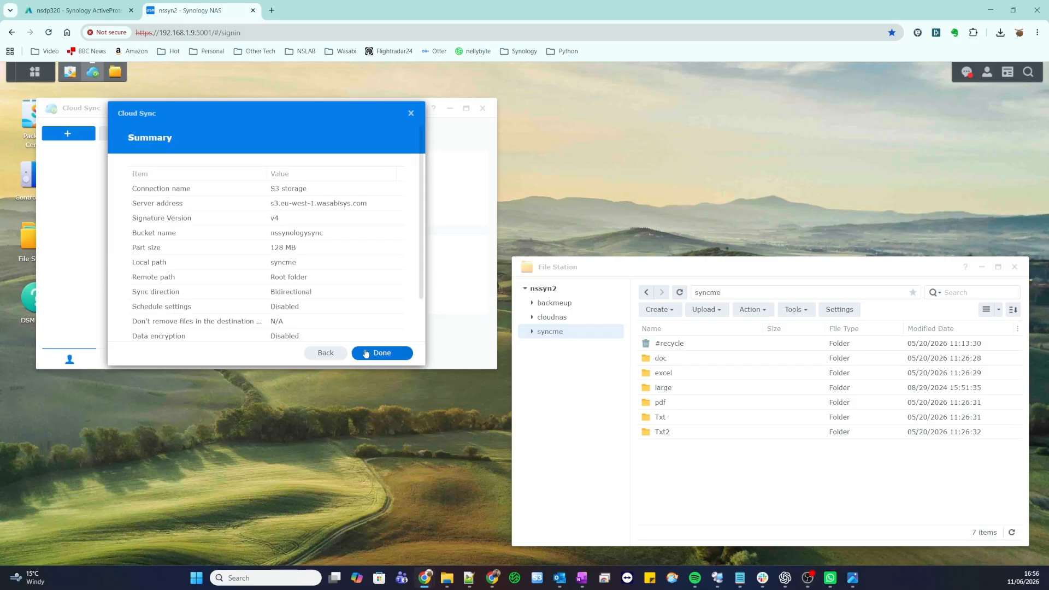
Review the sync task summary and the folder and file filter options in its advanced settings, leaving them unchanged
{"action": "scroll", "coordinate": [295, 241], "scroll_direction": "down", "scroll_amount": 2}
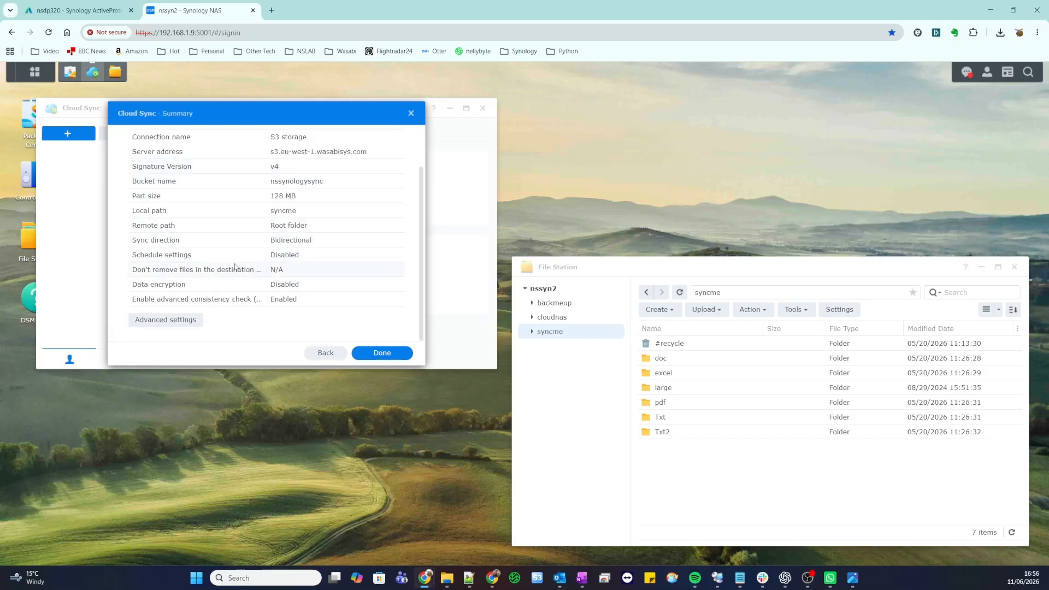
{"action": "scroll", "coordinate": [235, 268], "scroll_direction": "up", "scroll_amount": 2}
{"action": "scroll", "coordinate": [234, 267], "scroll_direction": "down", "scroll_amount": 3}
{"action": "left_click", "coordinate": [164, 319]}
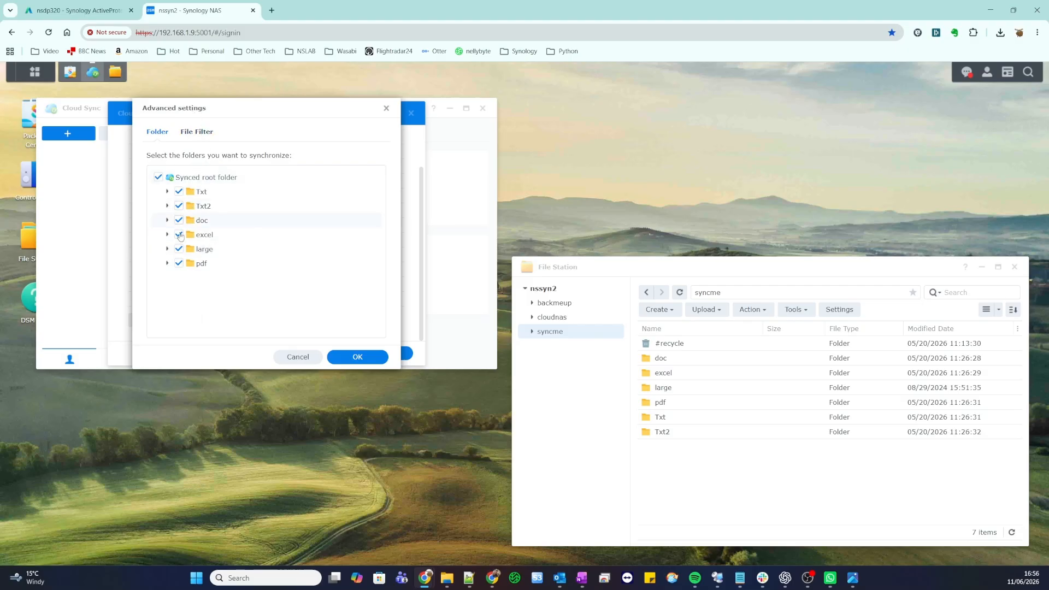
{"action": "left_click", "coordinate": [193, 134]}
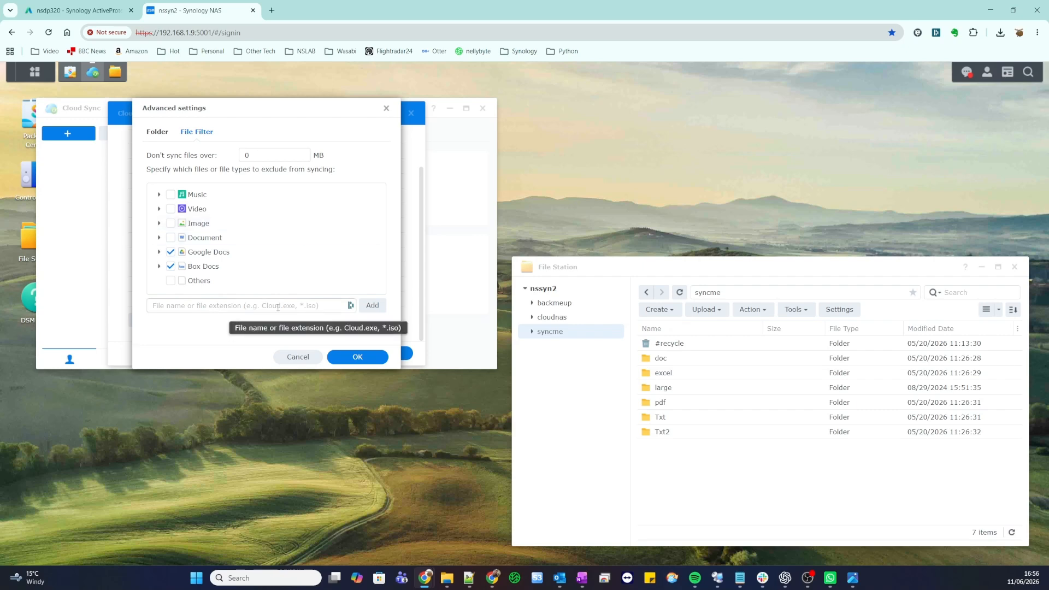
{"action": "left_click", "coordinate": [299, 359]}
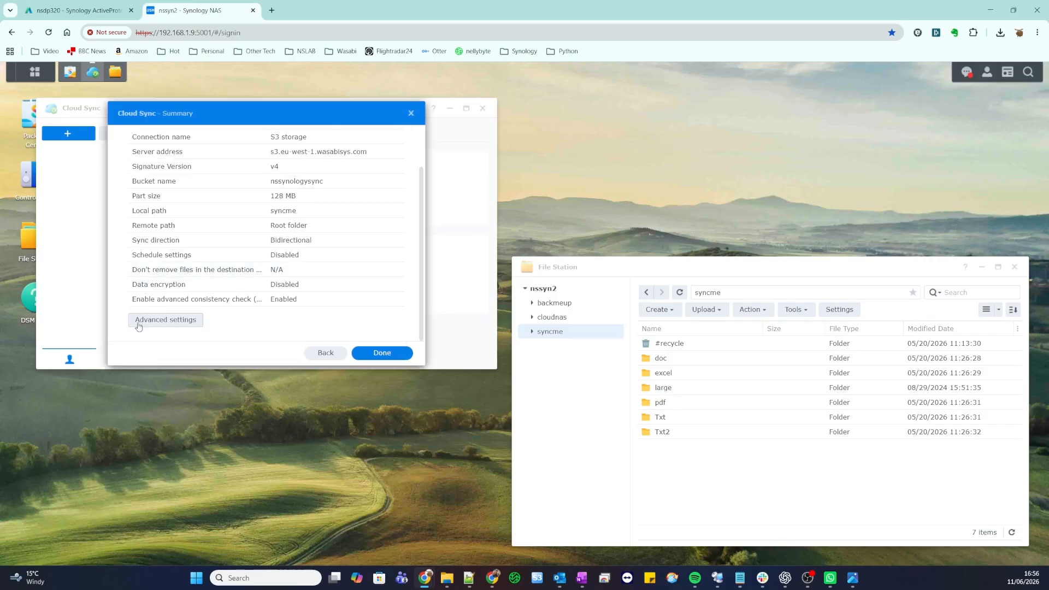
Finish creating the bidirectional sync task, acknowledge the setup completion and show the S3 storage connection's task list
{"action": "left_click", "coordinate": [382, 353]}
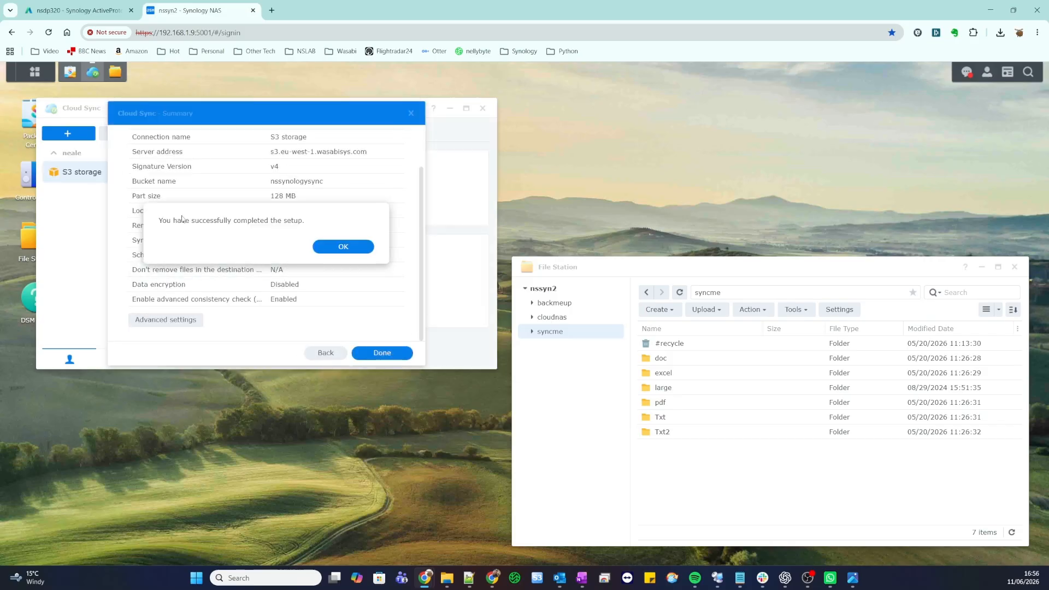
{"action": "left_click", "coordinate": [344, 250]}
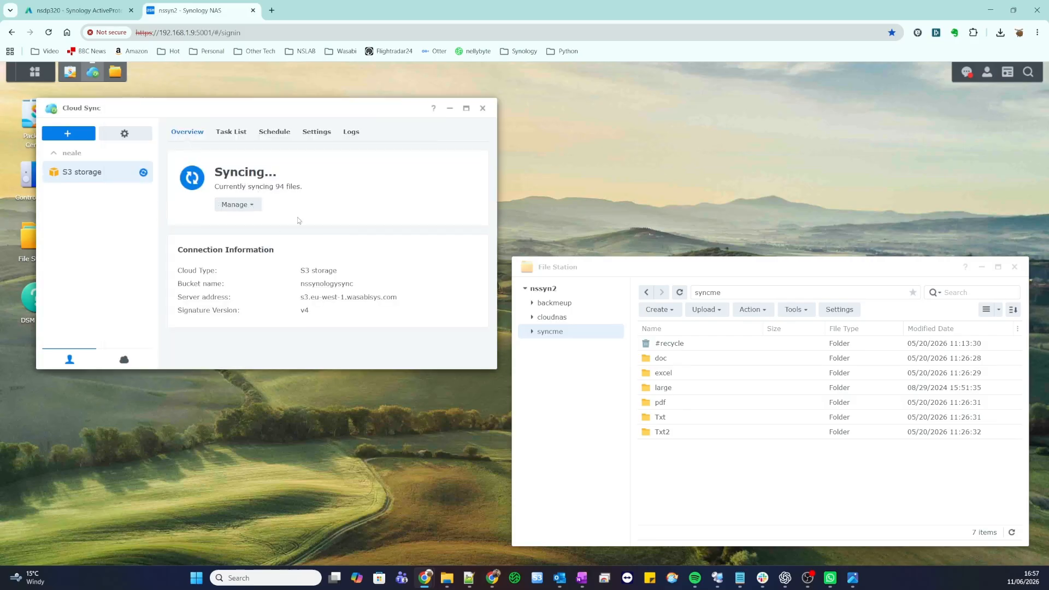
{"action": "left_click", "coordinate": [224, 137]}
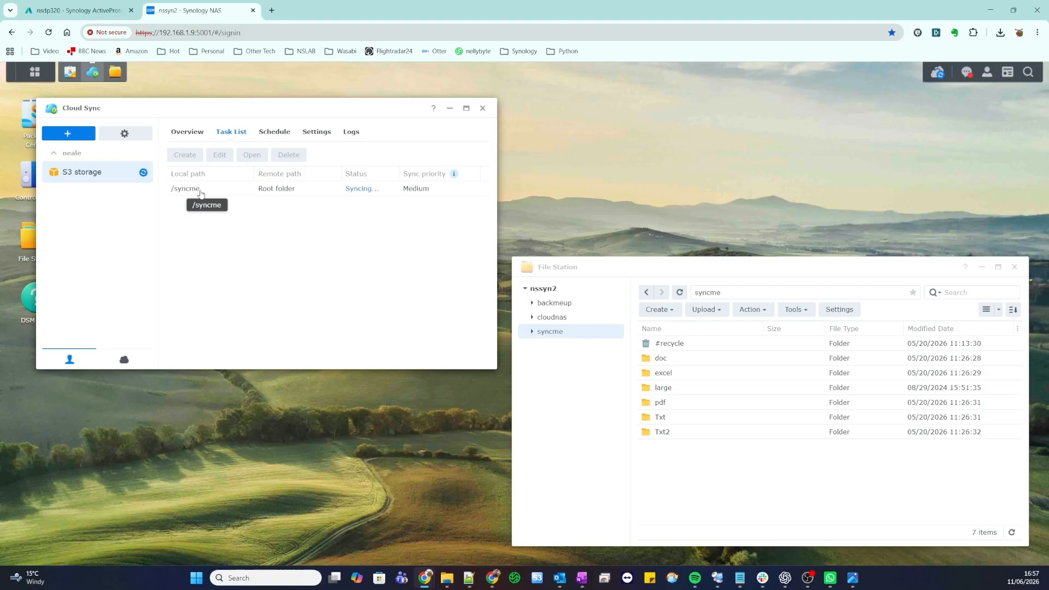
Review the S3 storage connection's schedule options and its general, traffic control and advanced settings without changing them
{"action": "left_click", "coordinate": [275, 133]}
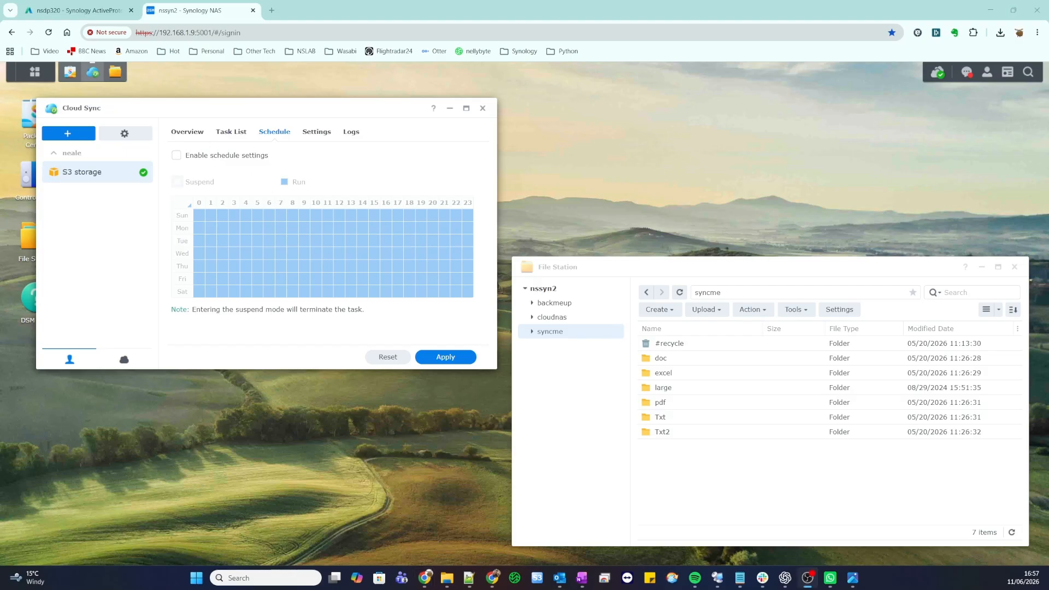
{"action": "left_click", "coordinate": [317, 133]}
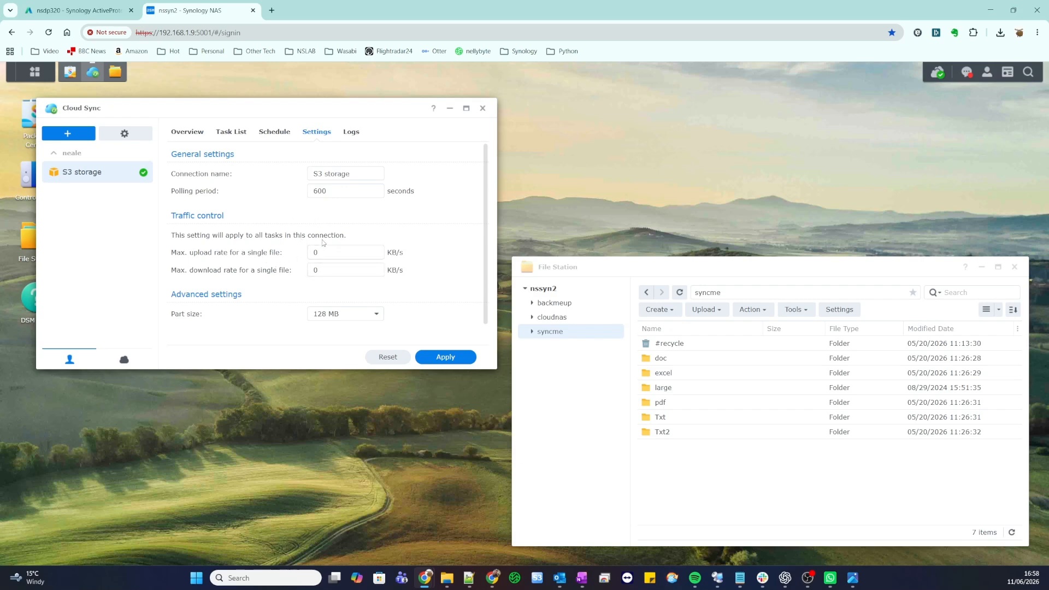
{"action": "scroll", "coordinate": [259, 261], "scroll_direction": "down", "scroll_amount": 1}
{"action": "scroll", "coordinate": [307, 249], "scroll_direction": "up", "scroll_amount": 1}
Look through the connection's sync logs and return to the S3 storage overview
{"action": "left_click", "coordinate": [352, 135]}
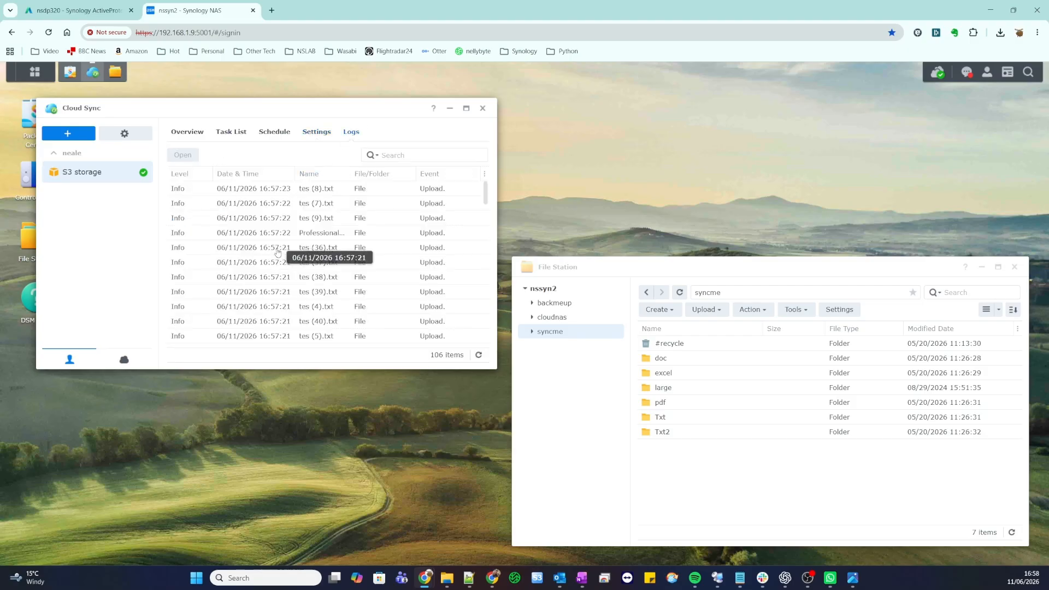
{"action": "scroll", "coordinate": [327, 274], "scroll_direction": "down", "scroll_amount": 15}
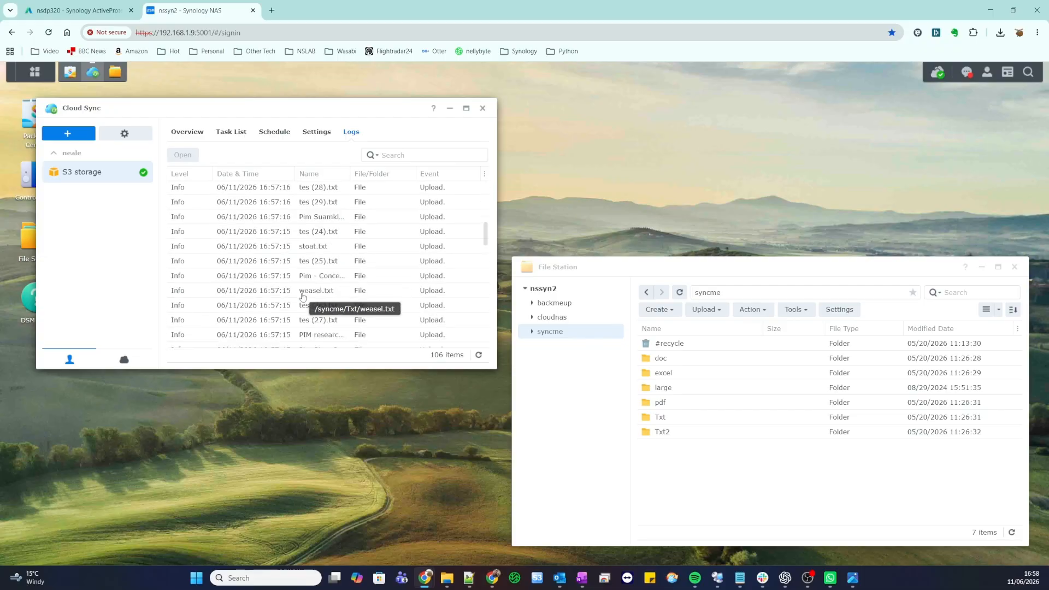
{"action": "scroll", "coordinate": [313, 274], "scroll_direction": "up", "scroll_amount": 15}
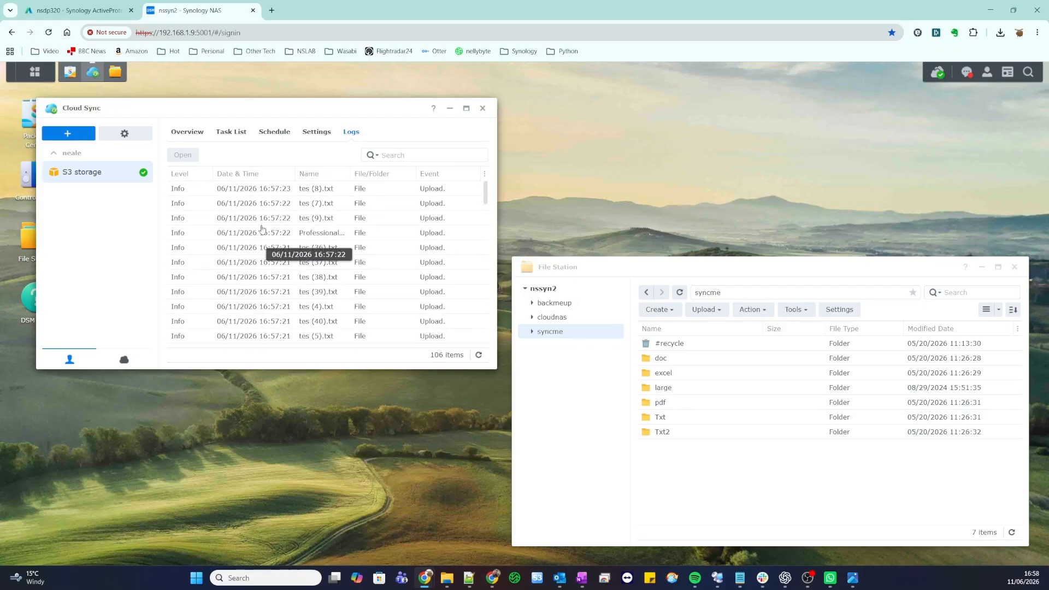
{"action": "left_click", "coordinate": [187, 132]}
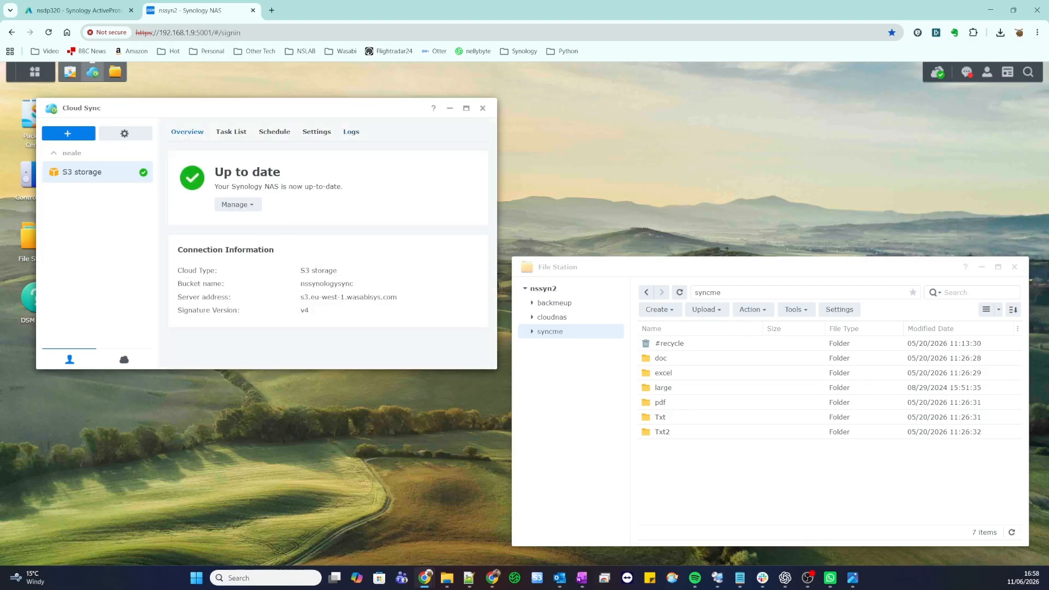
Switch to the Wasabi console, open the nssynologysync bucket and examine the folders at its root
{"action": "key", "text": "alt+Tab"}
{"action": "key", "text": "super+d"}
{"action": "key", "text": "super+d"}
{"action": "left_click_drag", "start_coordinate": [420, 588], "coordinate": [380, 80]}
{"action": "double_click", "coordinate": [381, 80]}
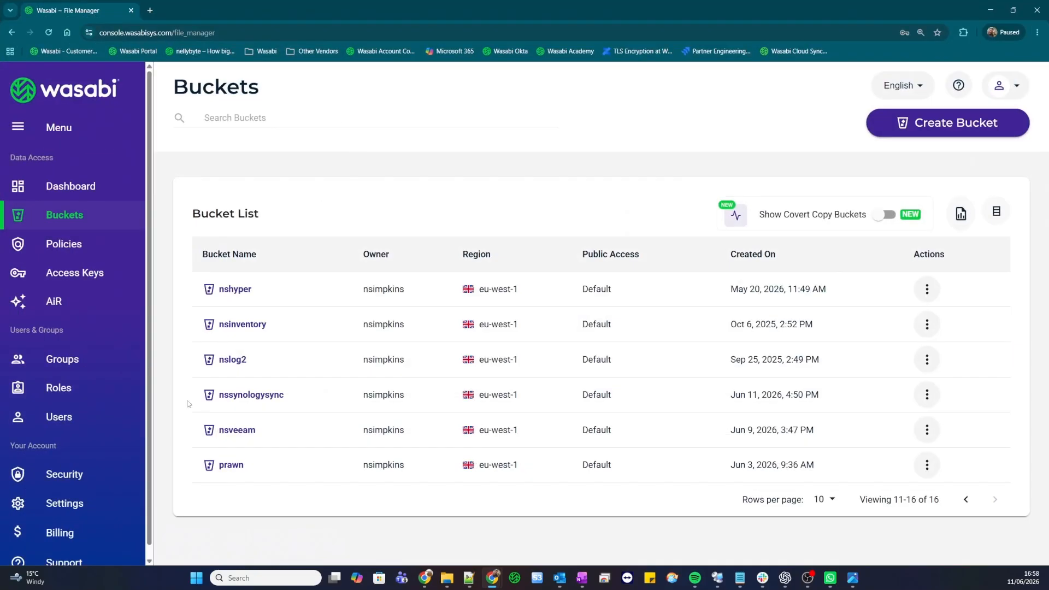
{"action": "left_click", "coordinate": [247, 396]}
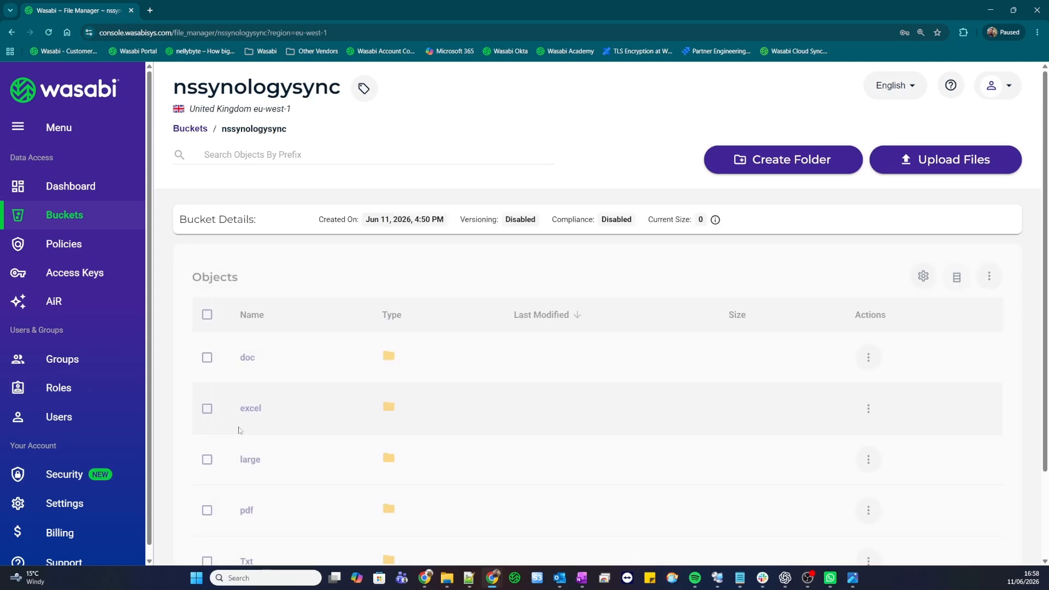
{"action": "scroll", "coordinate": [295, 378], "scroll_direction": "down", "scroll_amount": 2}
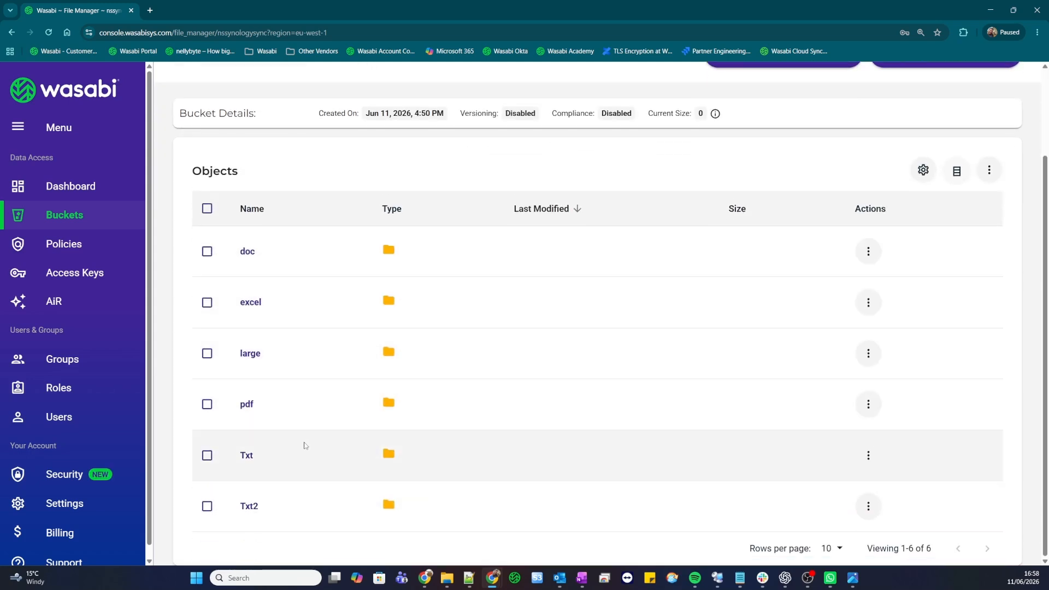
{"action": "scroll", "coordinate": [284, 385], "scroll_direction": "up", "scroll_amount": 2}
{"action": "scroll", "coordinate": [285, 382], "scroll_direction": "down", "scroll_amount": 2}
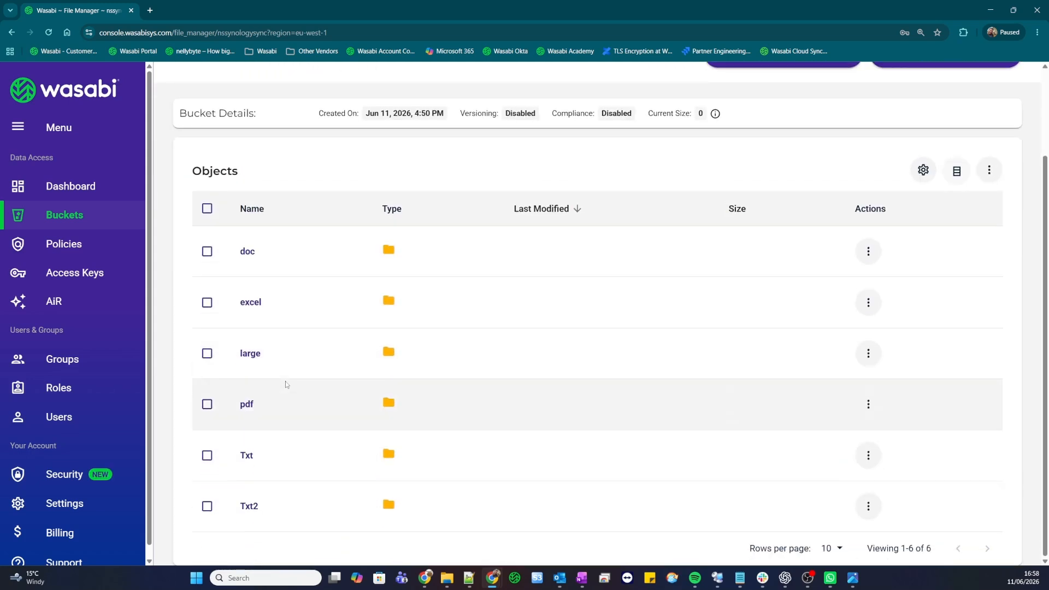
Open the doc folder in the bucket, look through its files and minimize the Wasabi console window
{"action": "left_click", "coordinate": [247, 251]}
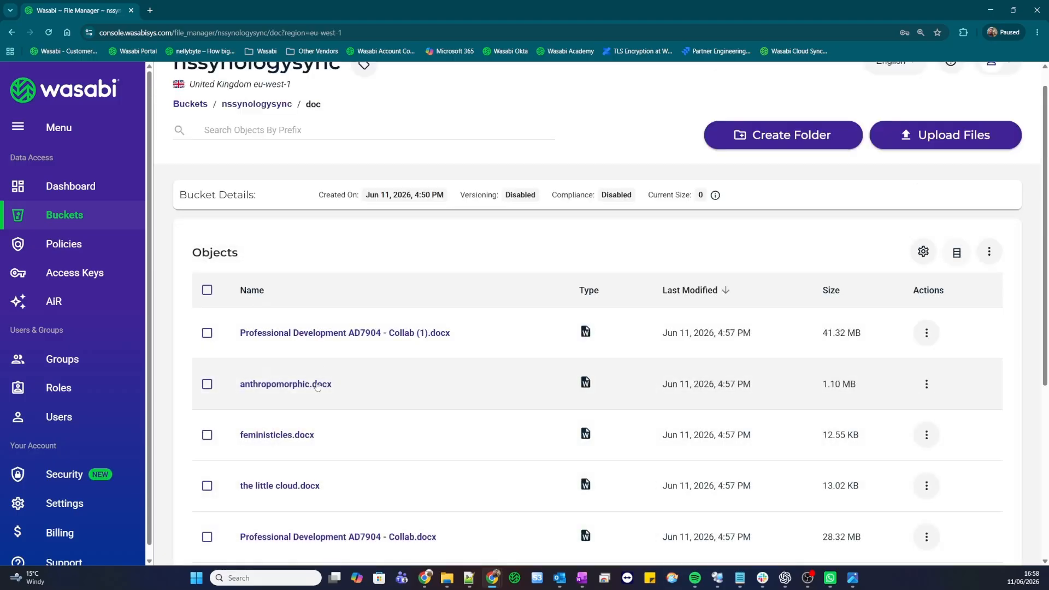
{"action": "scroll", "coordinate": [317, 386], "scroll_direction": "down", "scroll_amount": 5}
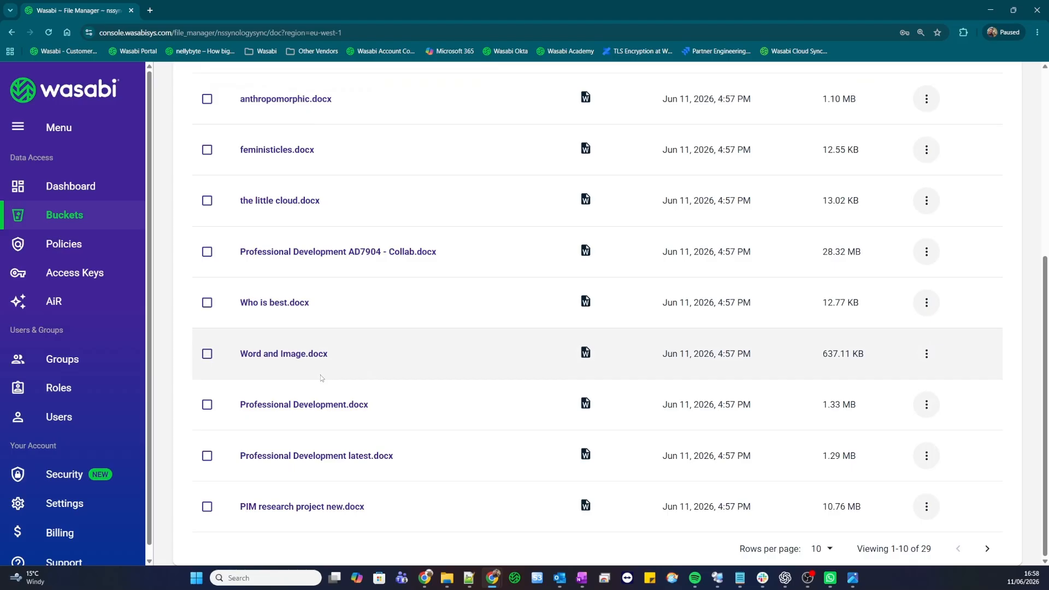
{"action": "scroll", "coordinate": [328, 372], "scroll_direction": "up", "scroll_amount": 5}
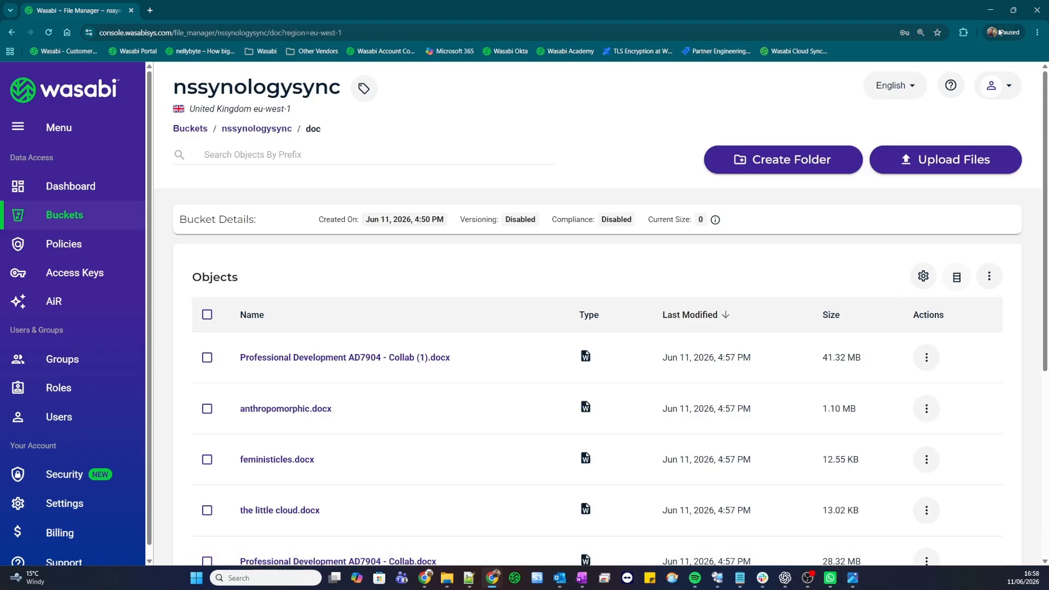
{"action": "left_click", "coordinate": [990, 10]}
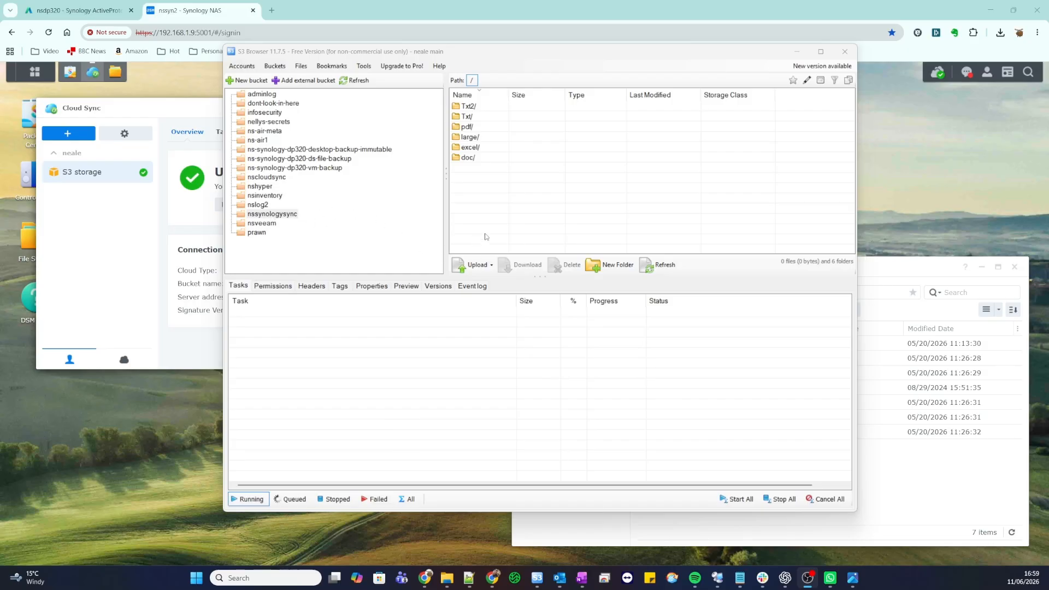
Create a folder named nsnewfolder-w at the root of the nssynologysync bucket in S3 Browser
{"action": "left_click", "coordinate": [612, 267]}
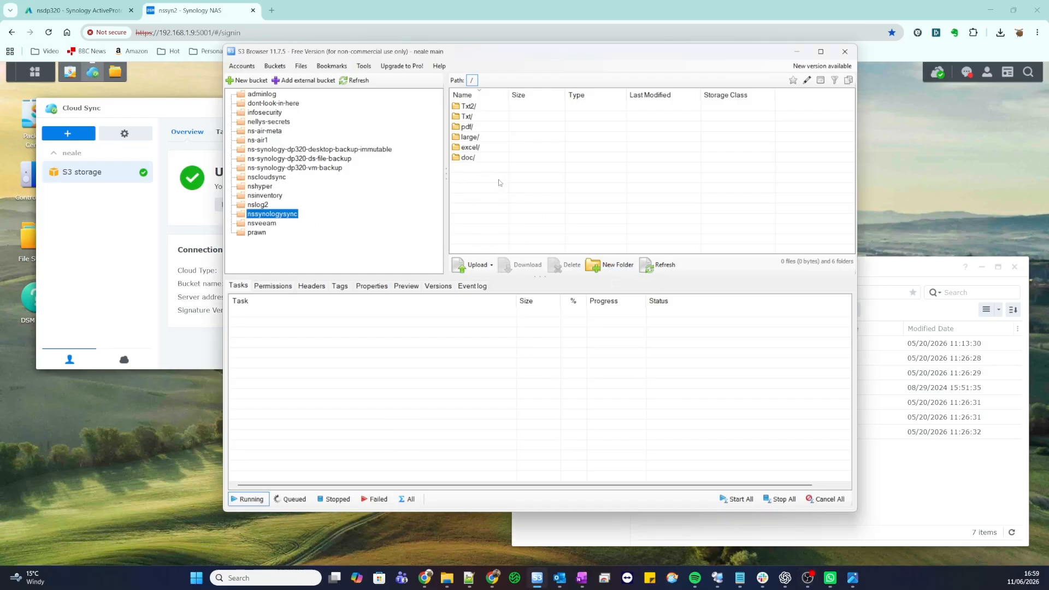
{"action": "left_click", "coordinate": [611, 266]}
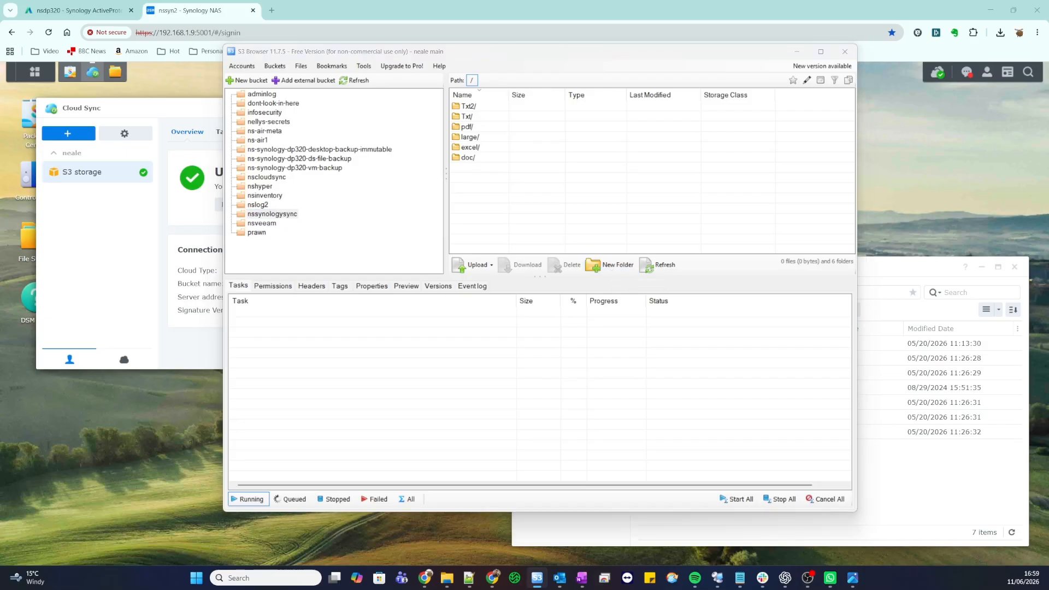
{"action": "left_click_drag", "start_coordinate": [456, 411], "coordinate": [560, 215]}
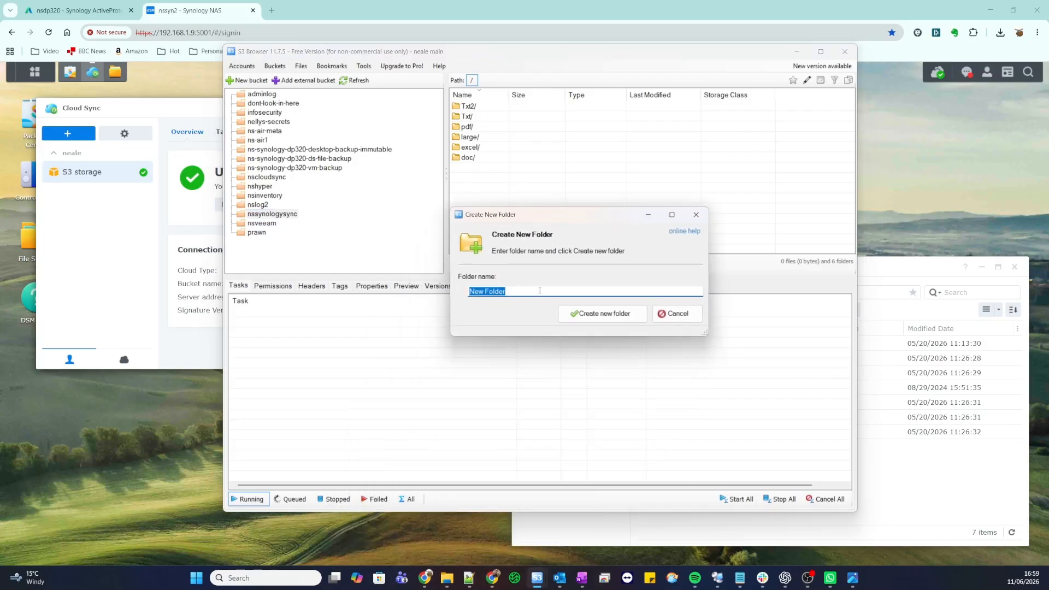
{"action": "type", "text": "nsnewfolderW"}
{"action": "key", "text": "BackSpace"}
{"action": "type", "text": "w"}
{"action": "key", "text": "BackSpace"}
{"action": "type", "text": "-w"}
{"action": "left_click", "coordinate": [603, 316]}
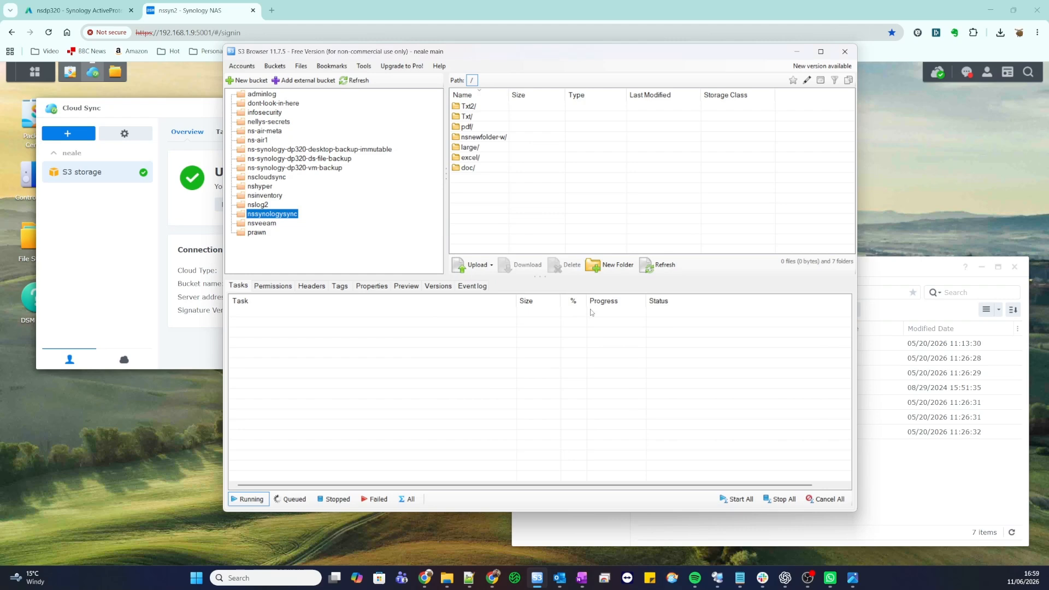
Open the nsnewfolder-w folder and upload the PDF file BMW M325I Page1 from Documents into it
{"action": "double_click", "coordinate": [476, 138]}
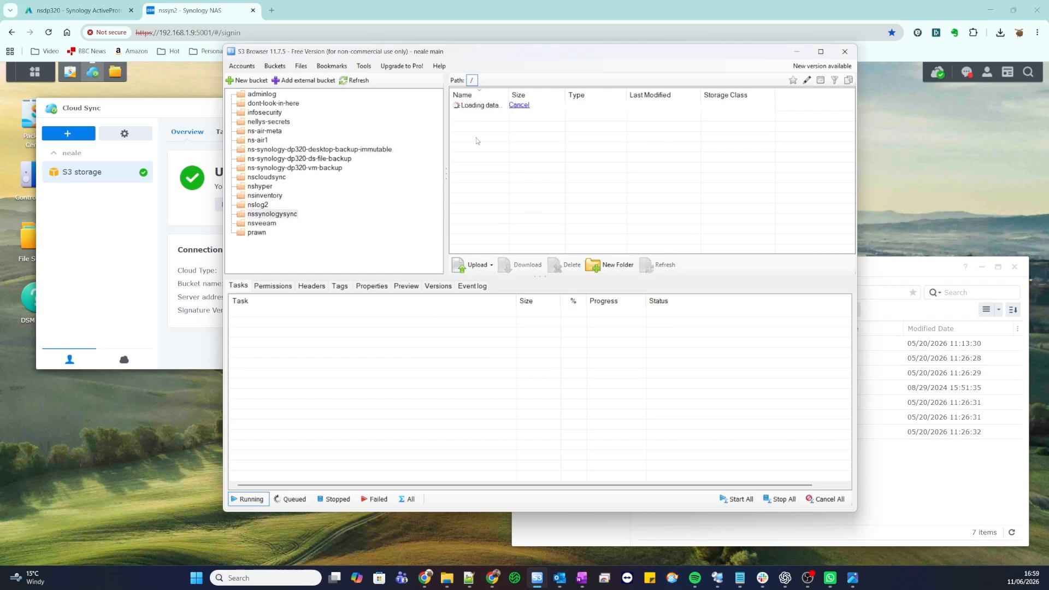
{"action": "left_click", "coordinate": [478, 268]}
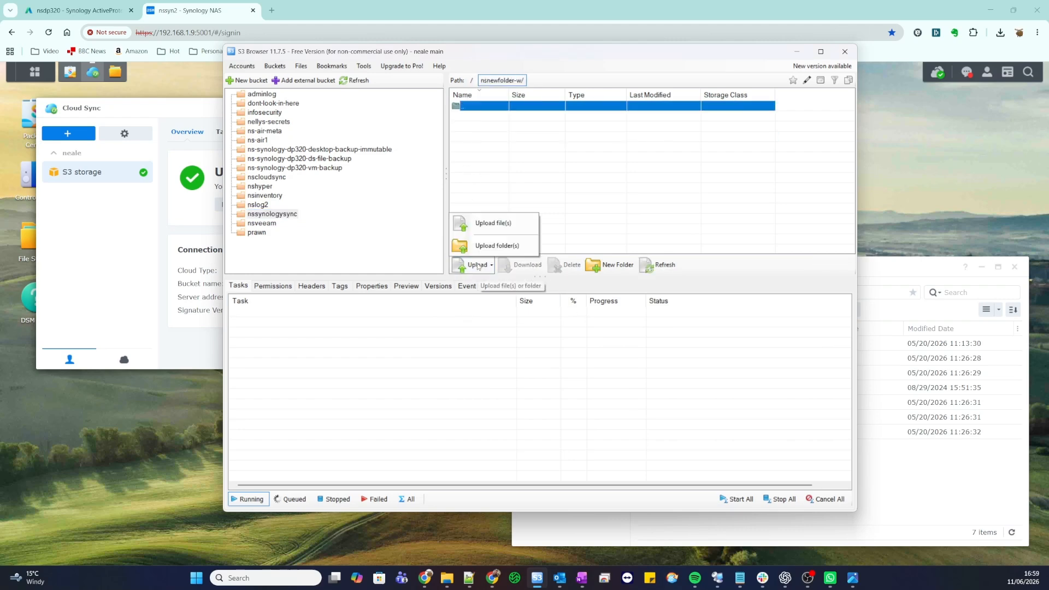
{"action": "left_click", "coordinate": [478, 223]}
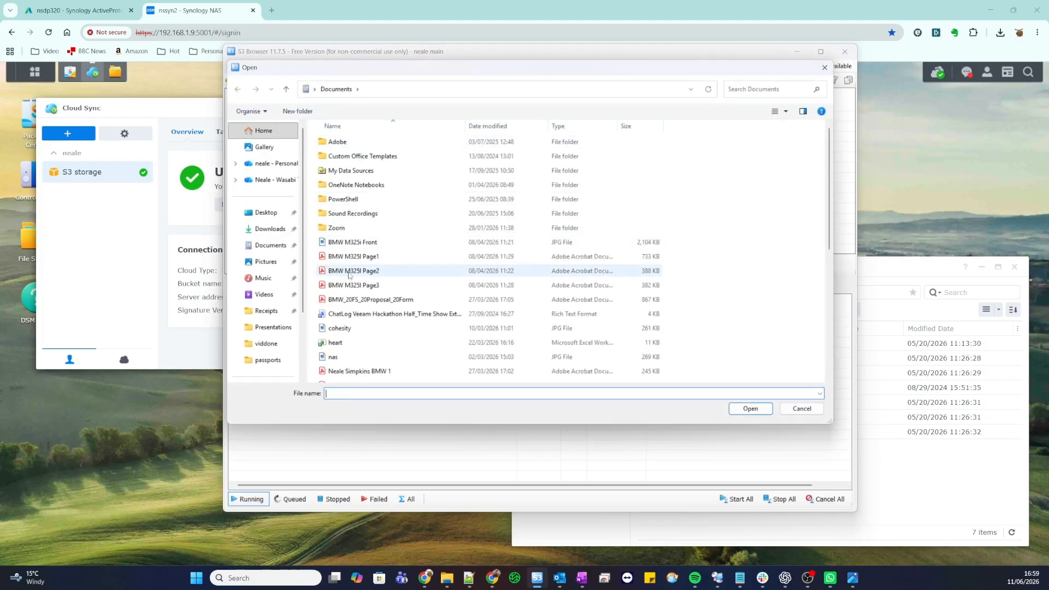
{"action": "double_click", "coordinate": [350, 256]}
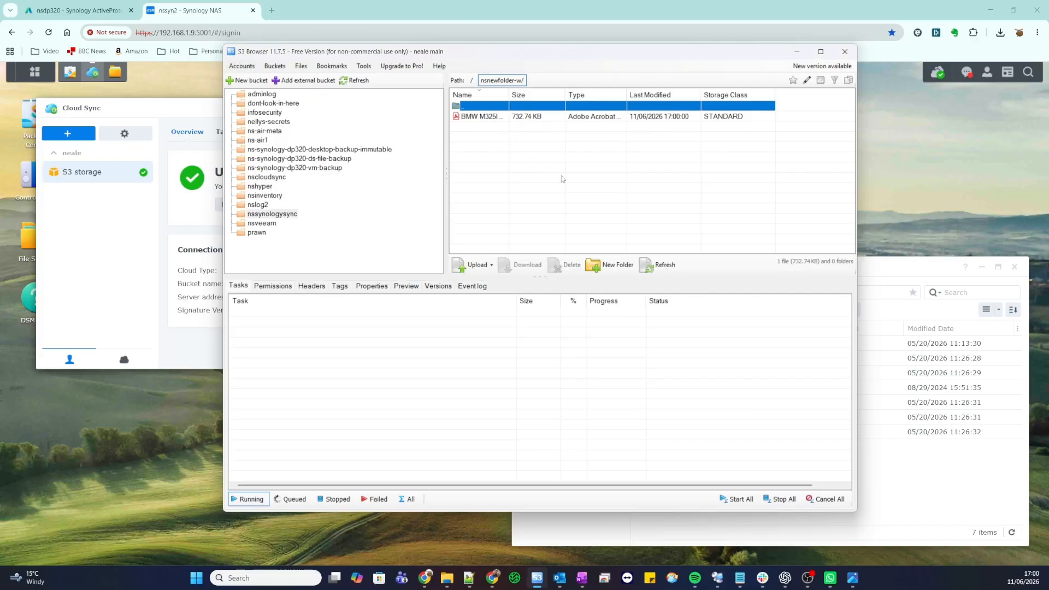
Return to File Station on the NAS, check the contents of nsnewfolder-w in syncme and go back to syncme
{"action": "left_click", "coordinate": [100, 258]}
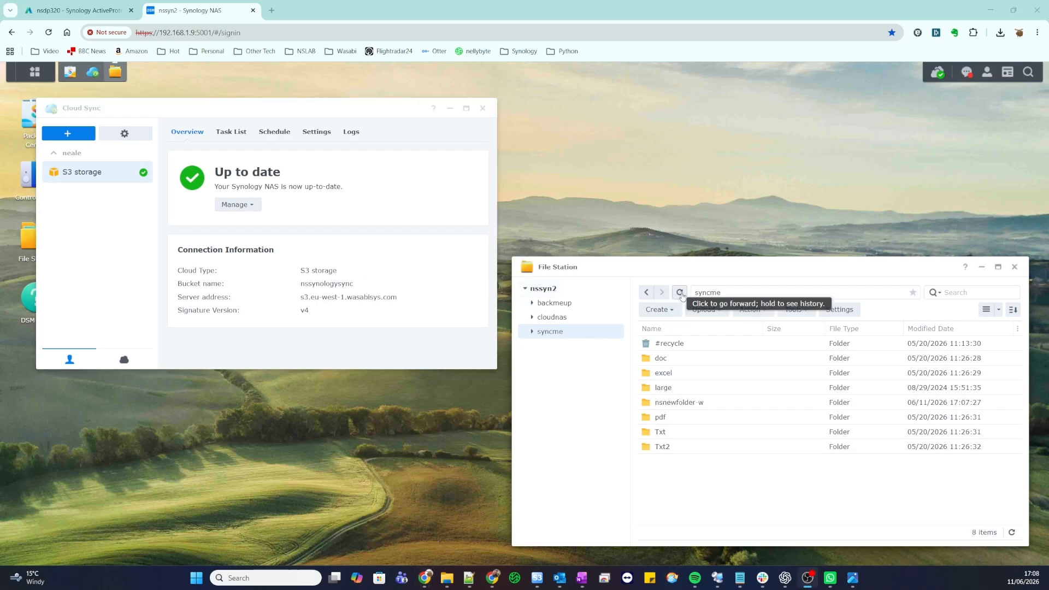
{"action": "double_click", "coordinate": [672, 404]}
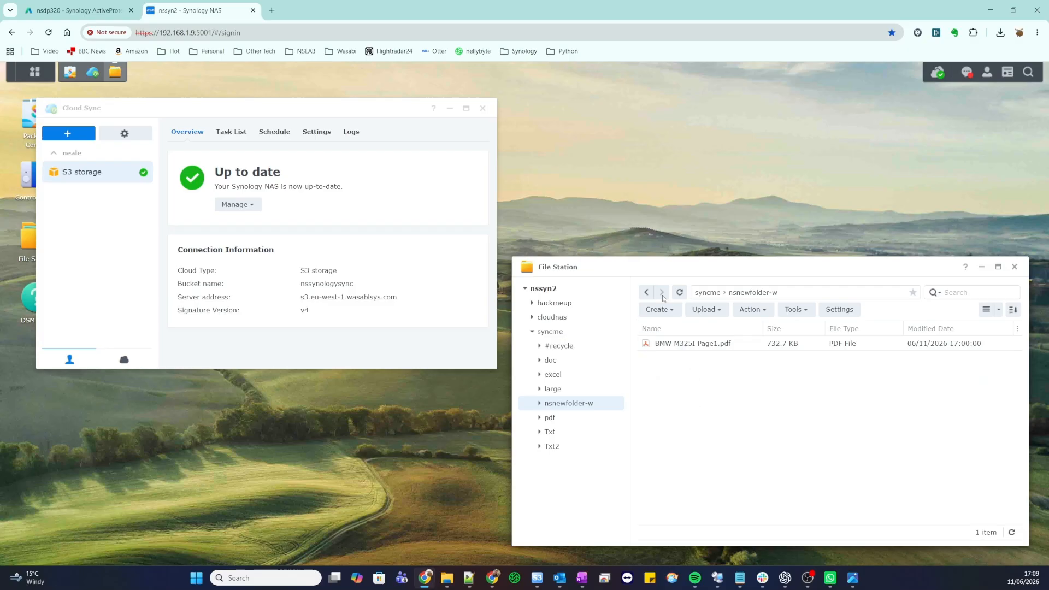
{"action": "left_click", "coordinate": [646, 293]}
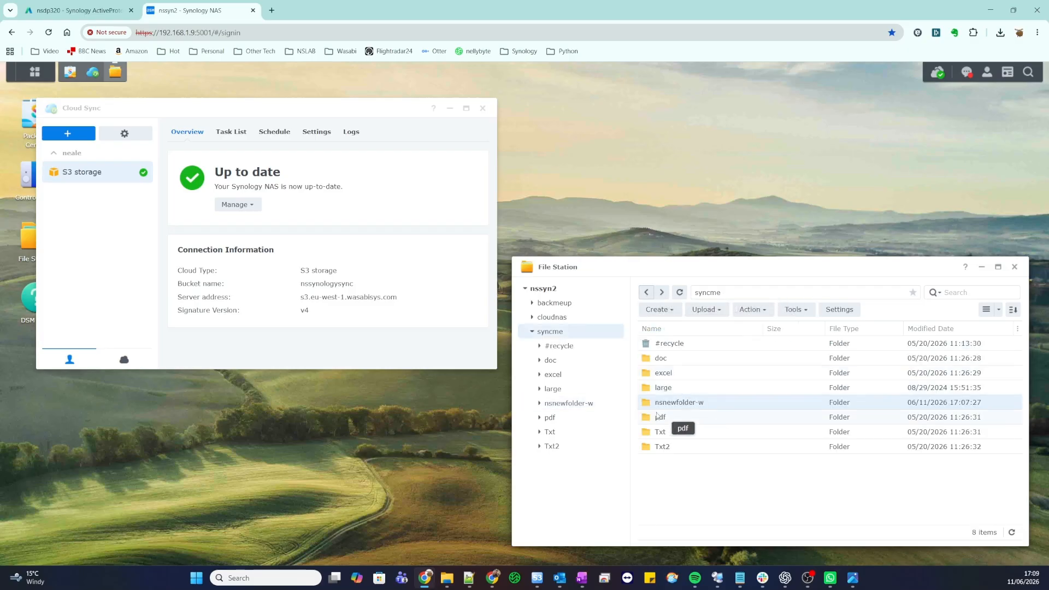
Create a folder named synologyf1 in the syncme shared folder
{"action": "left_click", "coordinate": [664, 313]}
{"action": "left_click", "coordinate": [677, 329]}
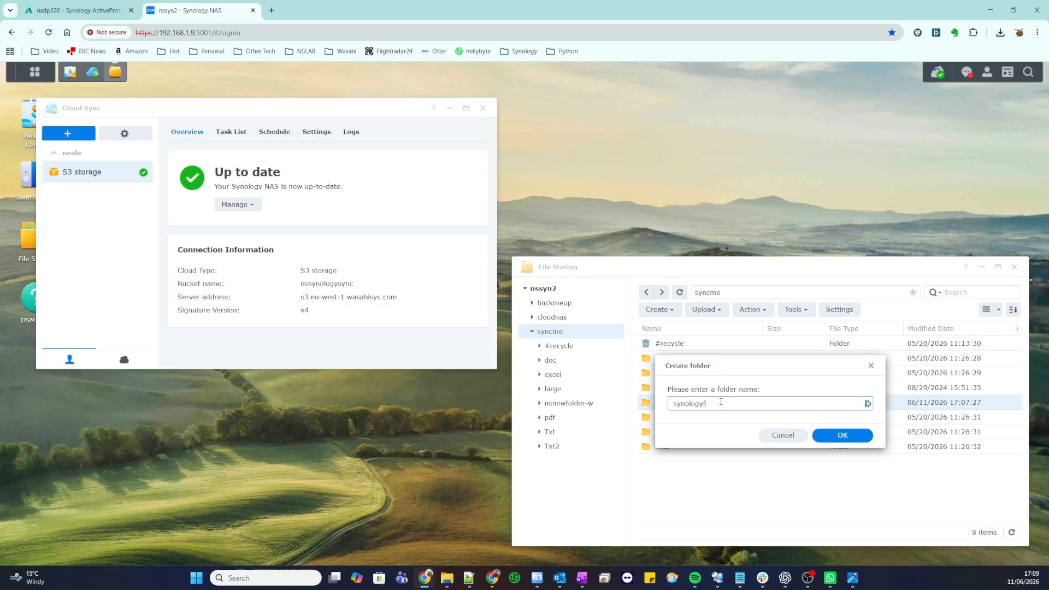
{"action": "type", "text": "synologyf1"}
{"action": "left_click", "coordinate": [843, 435]}
Open the synologyf1 folder and upload the nellysmall image from the Desktop using the Skip option
{"action": "double_click", "coordinate": [676, 436]}
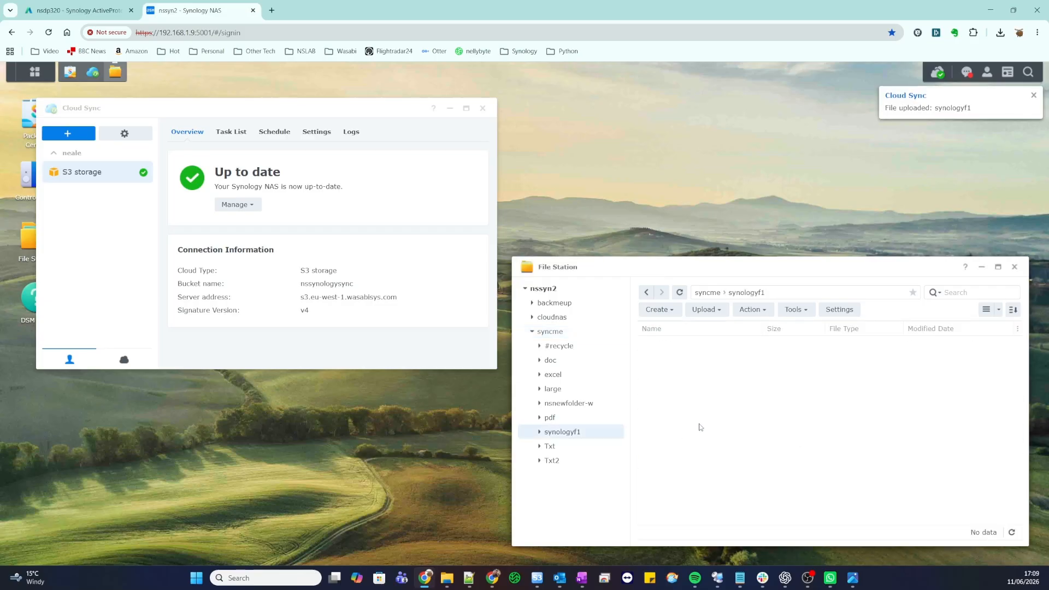
{"action": "left_click", "coordinate": [704, 311]}
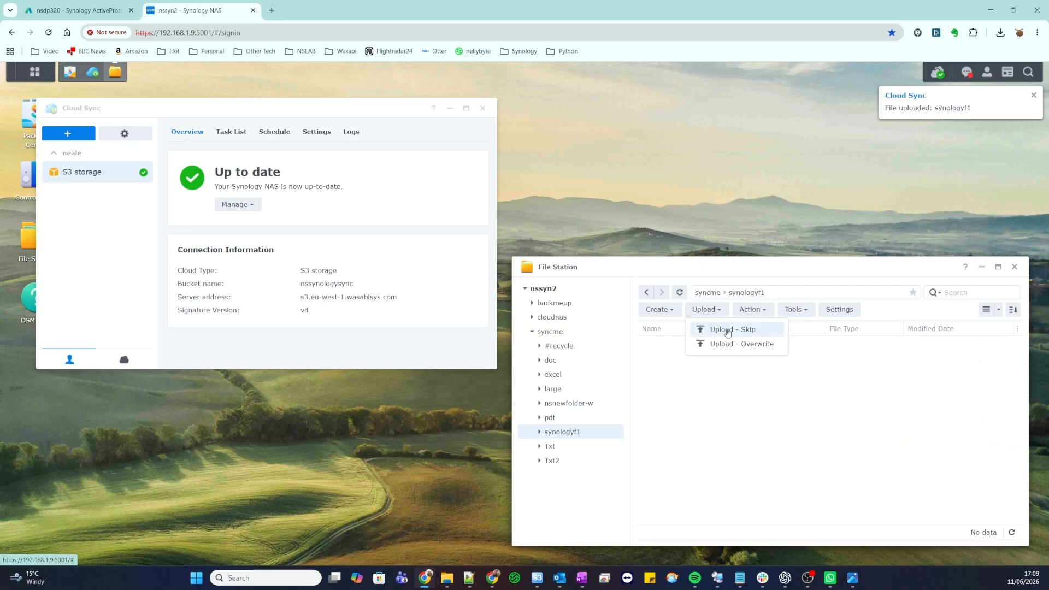
{"action": "left_click", "coordinate": [727, 330]}
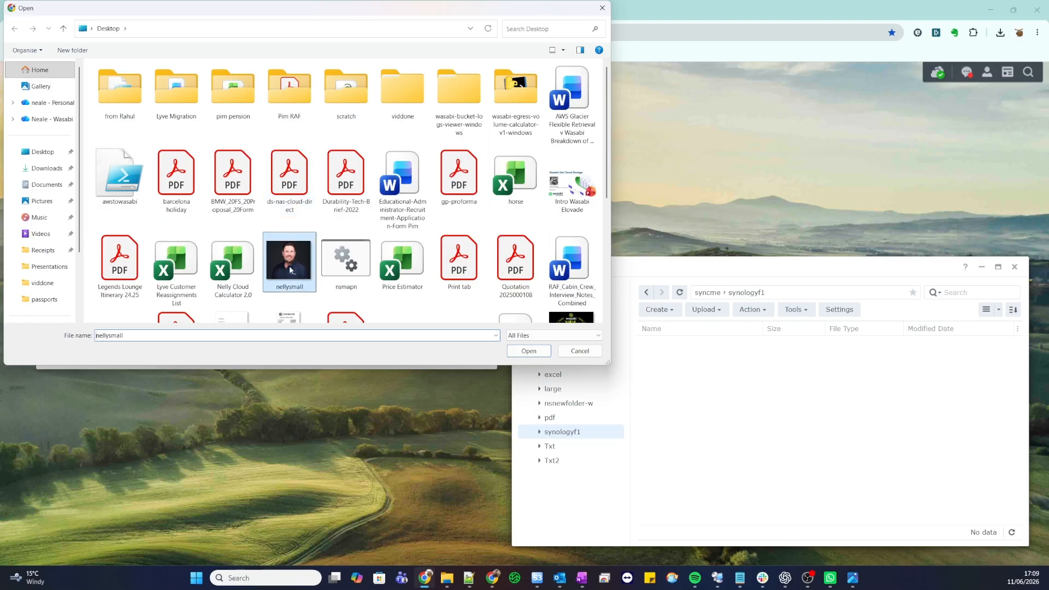
{"action": "double_click", "coordinate": [290, 264]}
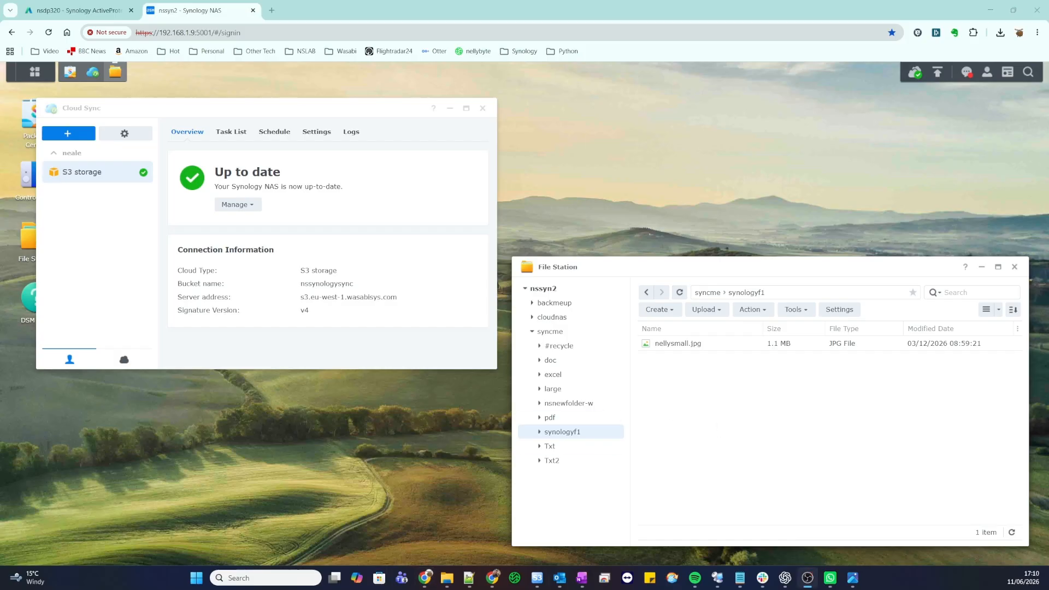
Switch to S3 Browser, check the contents of the synologyf1 folder in the nssynologysync bucket and return to the NAS desktop
{"action": "left_click", "coordinate": [537, 578]}
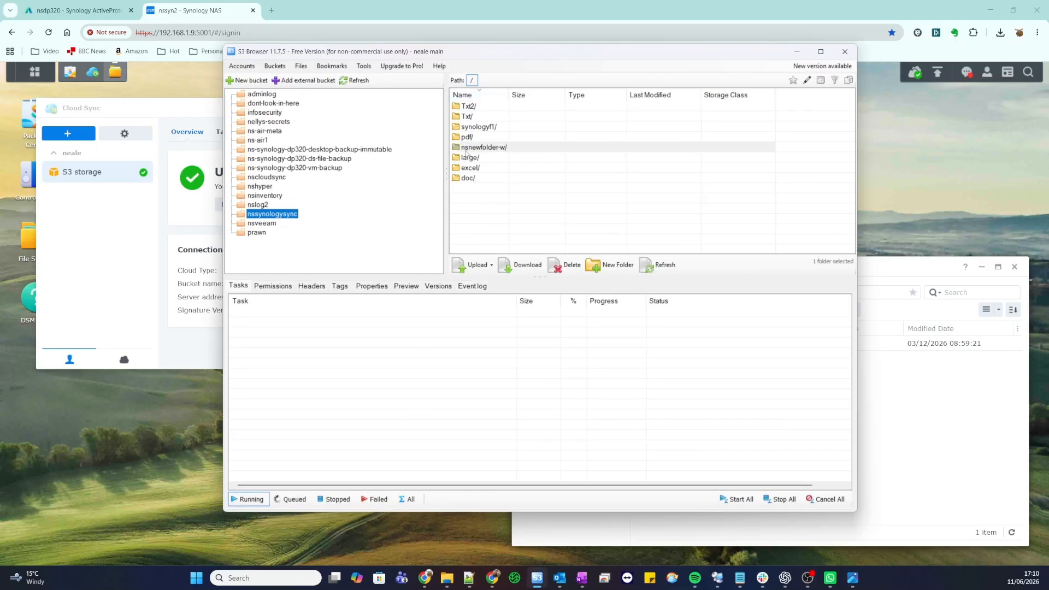
{"action": "left_click", "coordinate": [481, 149]}
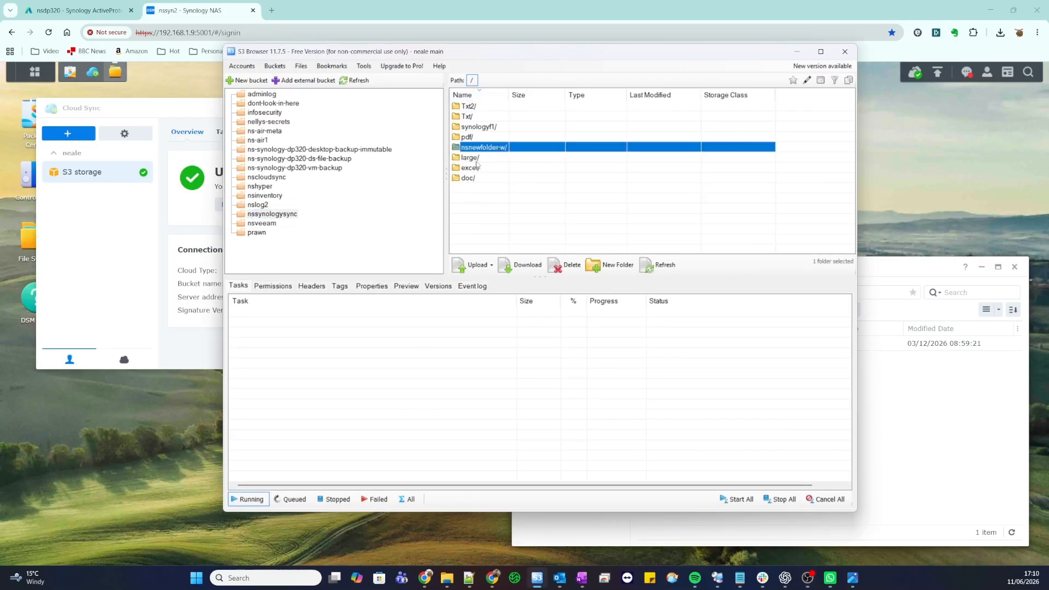
{"action": "double_click", "coordinate": [474, 127]}
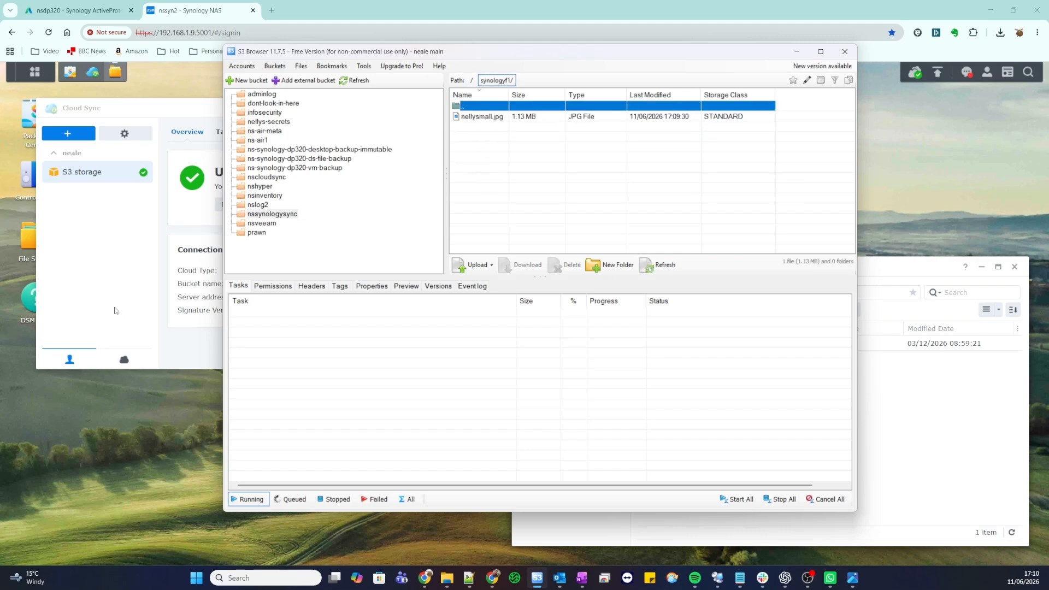
{"action": "left_click", "coordinate": [797, 52]}
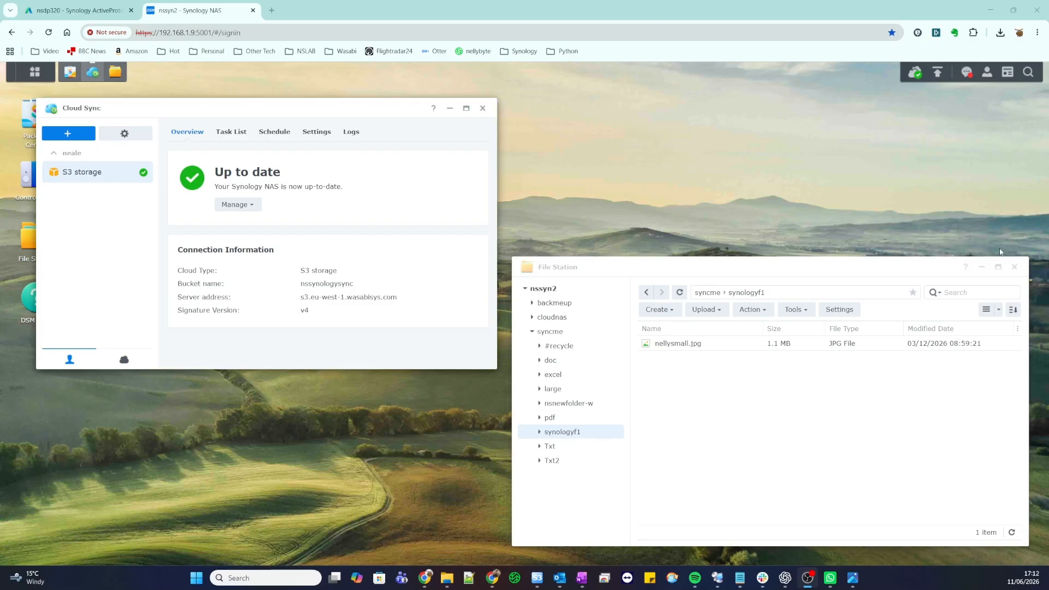
Close the File Station and Cloud Sync windows on the NAS desktop
{"action": "left_click", "coordinate": [1015, 267]}
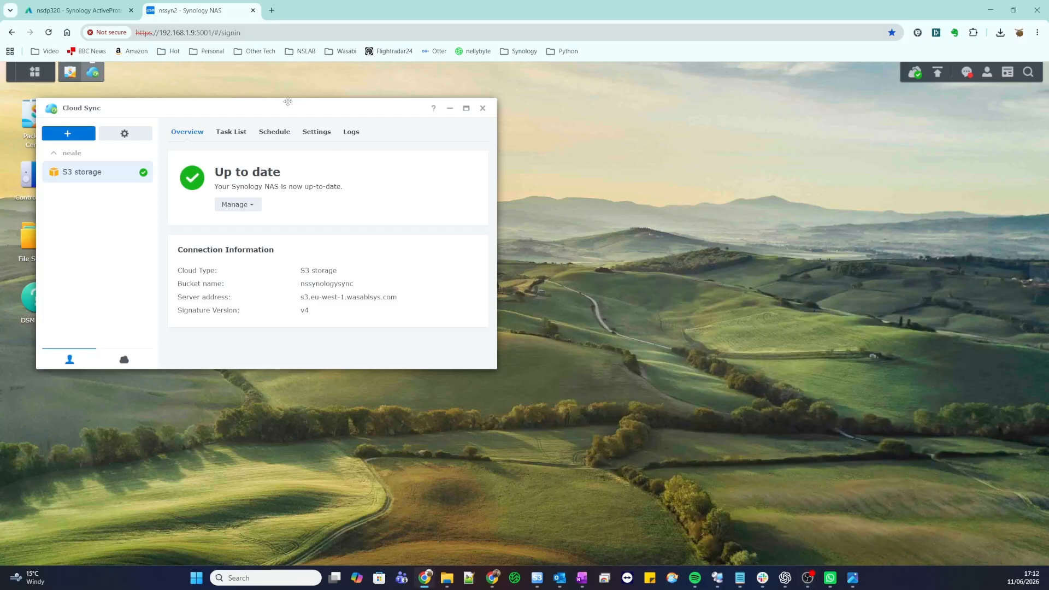
{"action": "left_click_drag", "start_coordinate": [353, 106], "coordinate": [505, 111]}
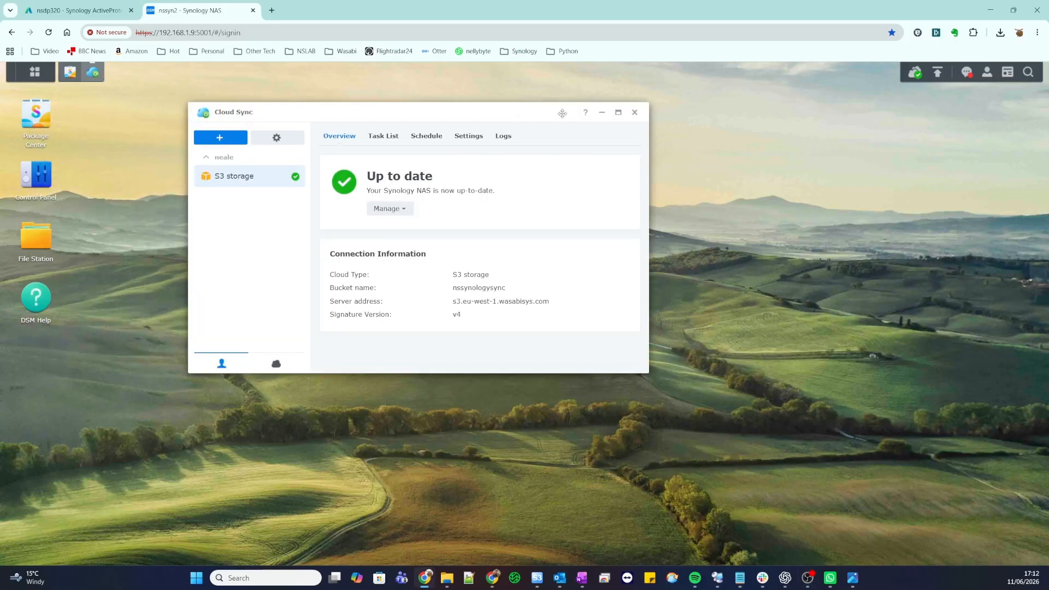
{"action": "left_click", "coordinate": [635, 113]}
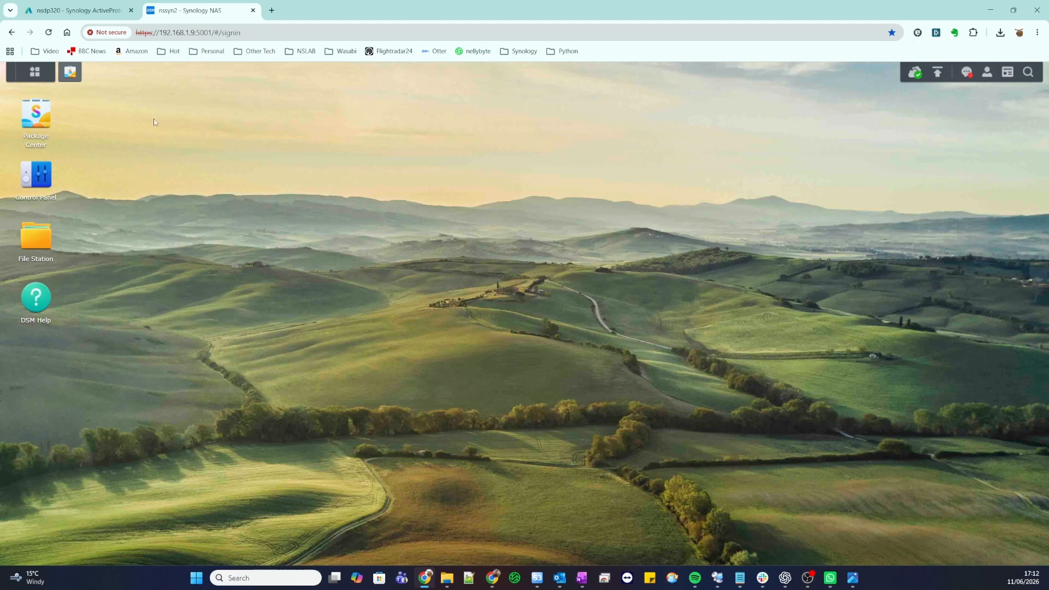
Open Package Center, look through the list of all available packages and dismiss the Manual Install dialog
{"action": "left_click", "coordinate": [38, 120]}
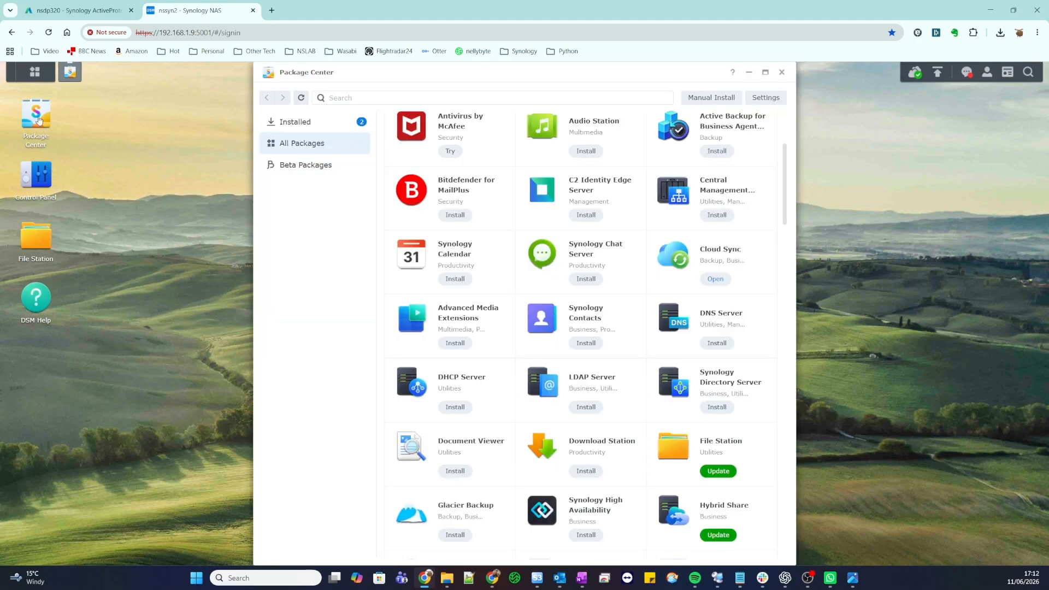
{"action": "scroll", "coordinate": [629, 330], "scroll_direction": "down", "scroll_amount": 5}
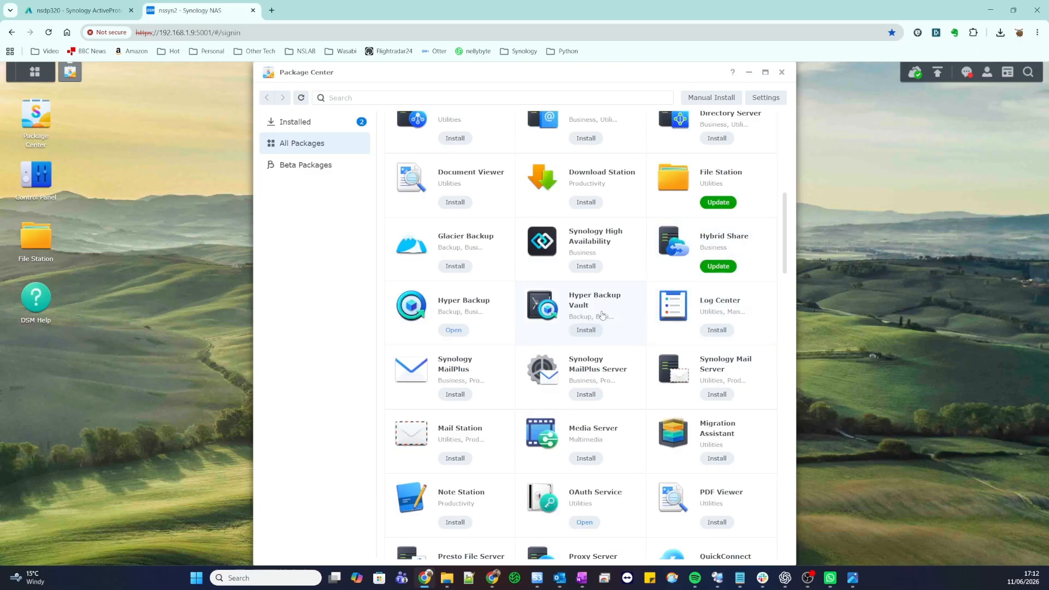
{"action": "scroll", "coordinate": [602, 314], "scroll_direction": "up", "scroll_amount": 7}
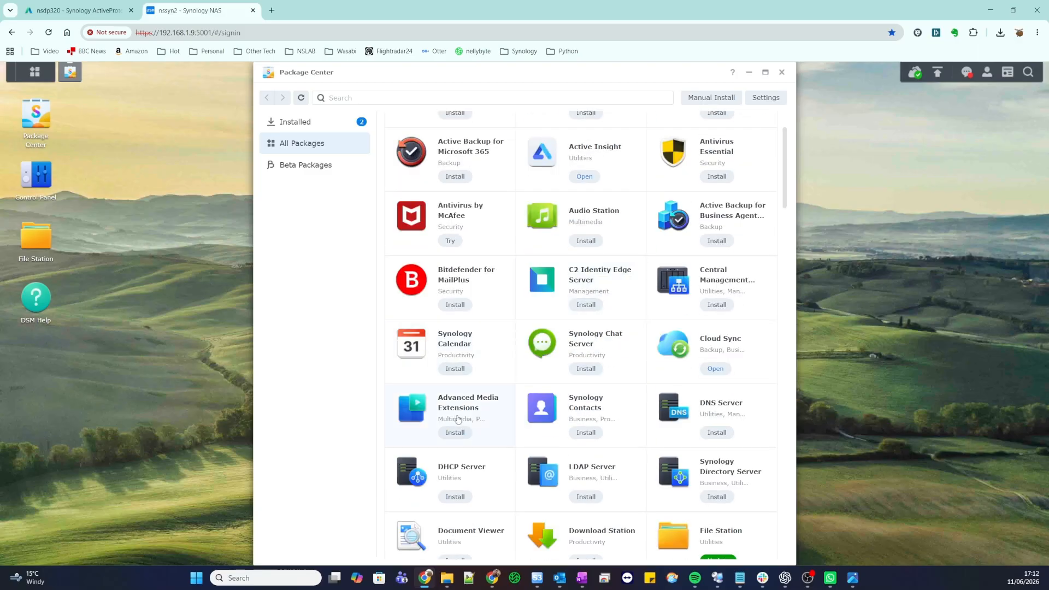
{"action": "scroll", "coordinate": [458, 419], "scroll_direction": "down", "scroll_amount": 11}
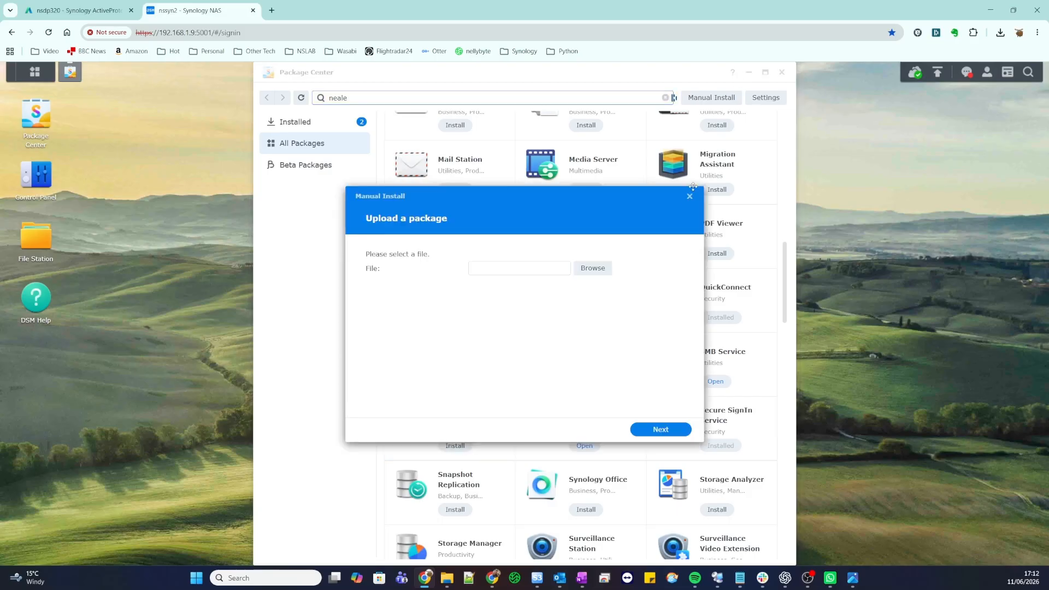
{"action": "left_click", "coordinate": [689, 198]}
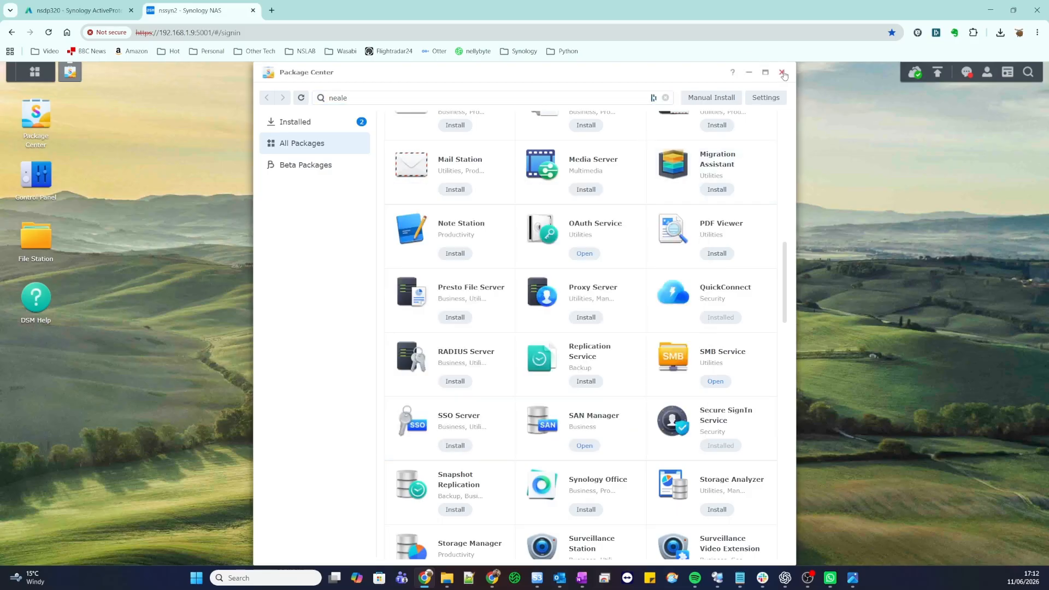